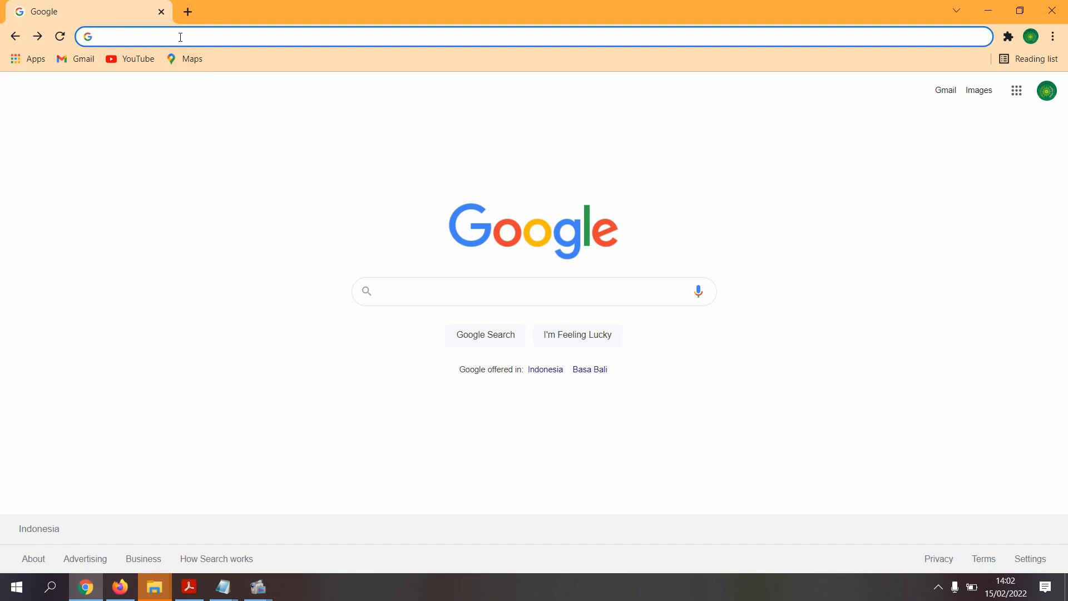
# - Enter sister.stiemkalianda.ac.id, checked against the Notepad note, and load the SISTER login page
pyautogui.write('sister')
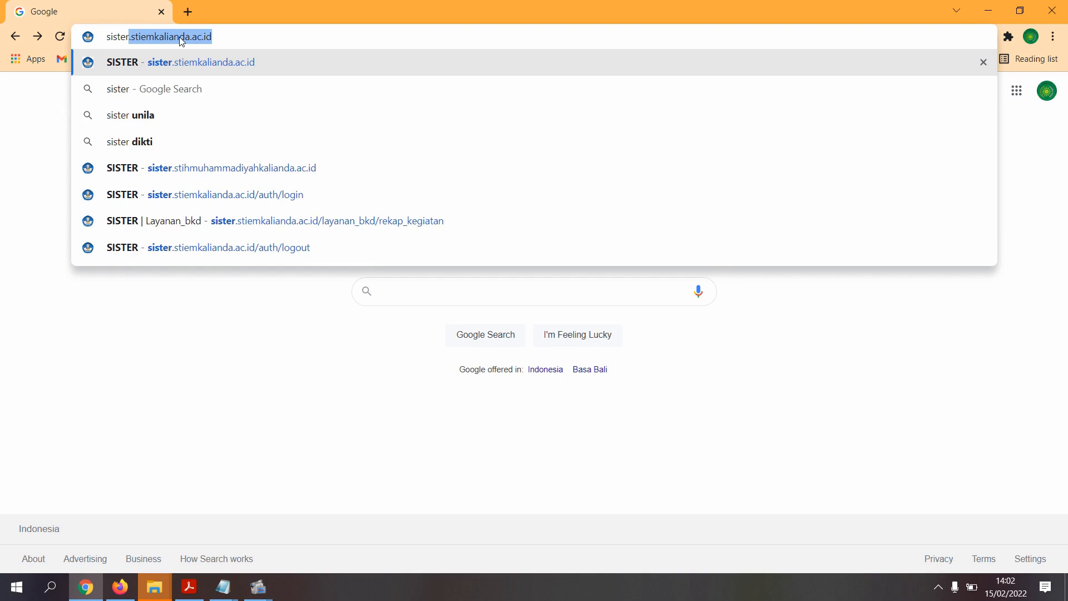
pyautogui.write('.stiemkalianda.ac.id')
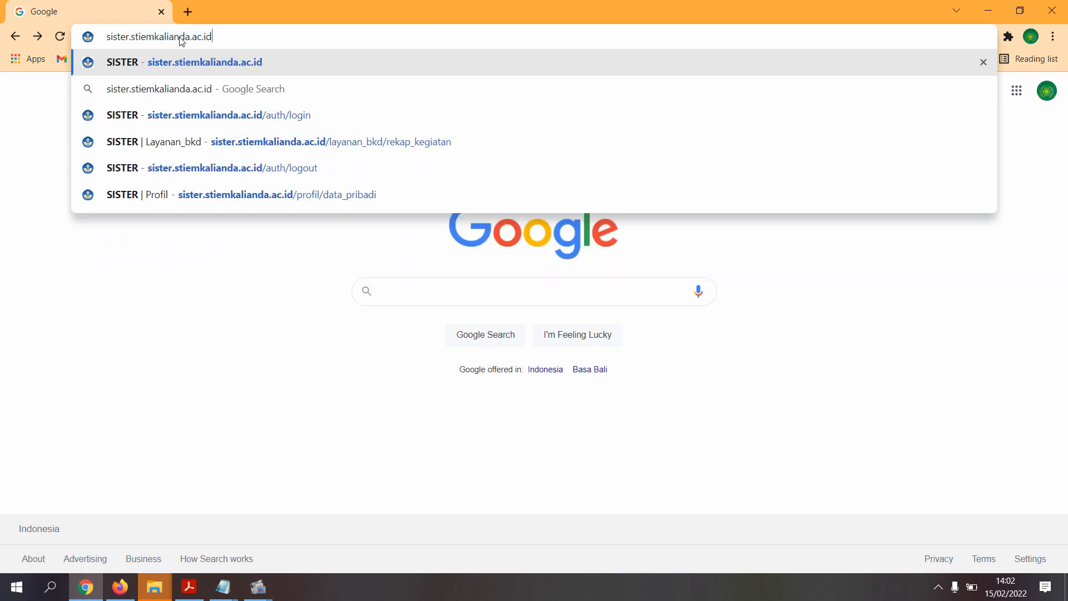
pyautogui.click(243, 585)
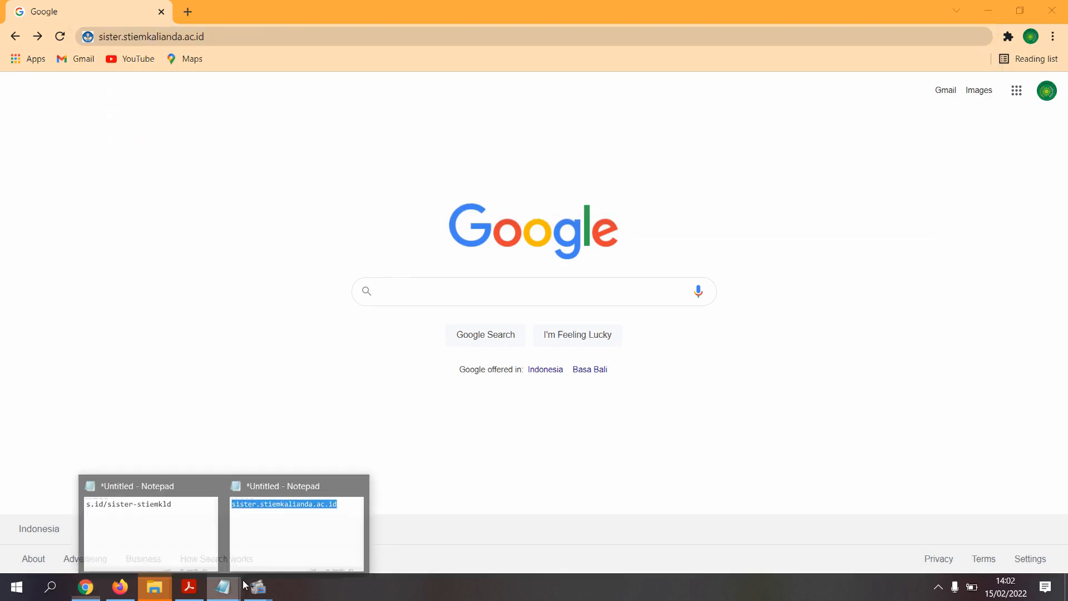
pyautogui.click(280, 563)
pyautogui.click(383, 165)
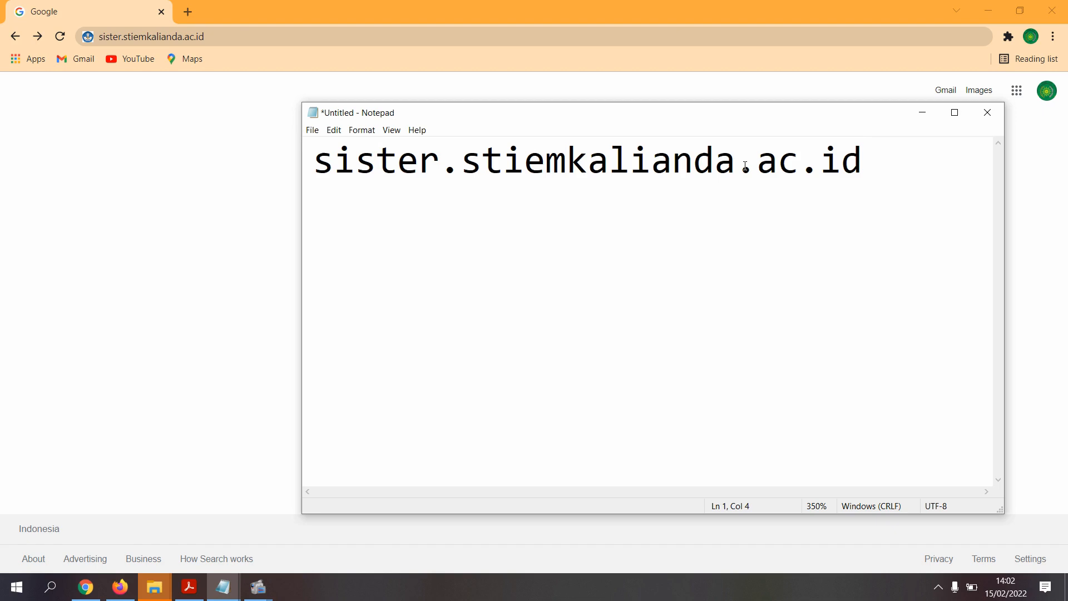
pyautogui.moveTo(863, 164); pyautogui.dragTo(312, 164)
pyautogui.click(922, 112)
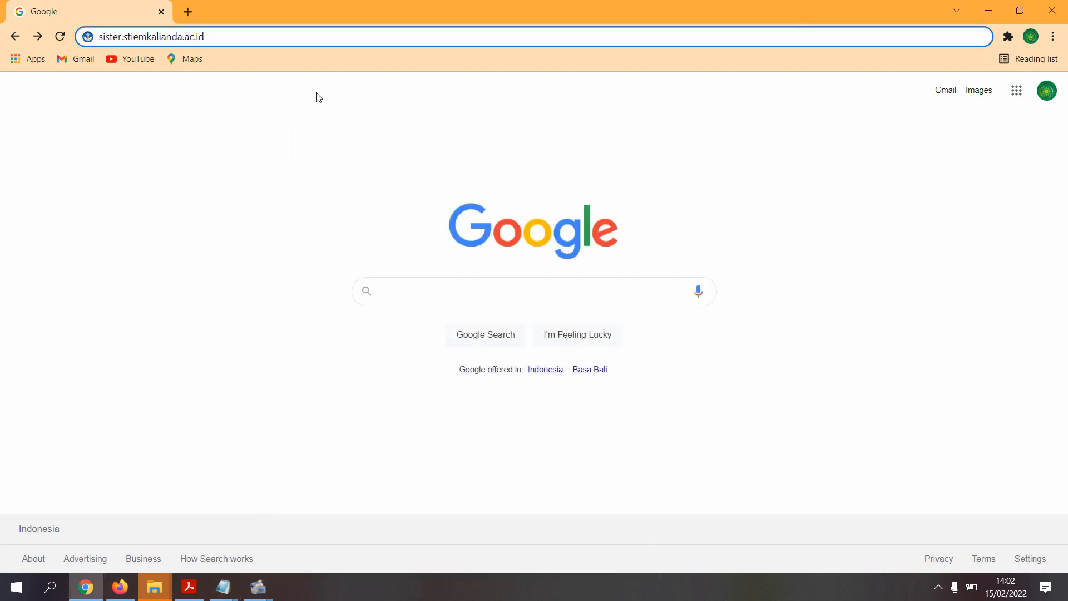
pyautogui.press('Return')
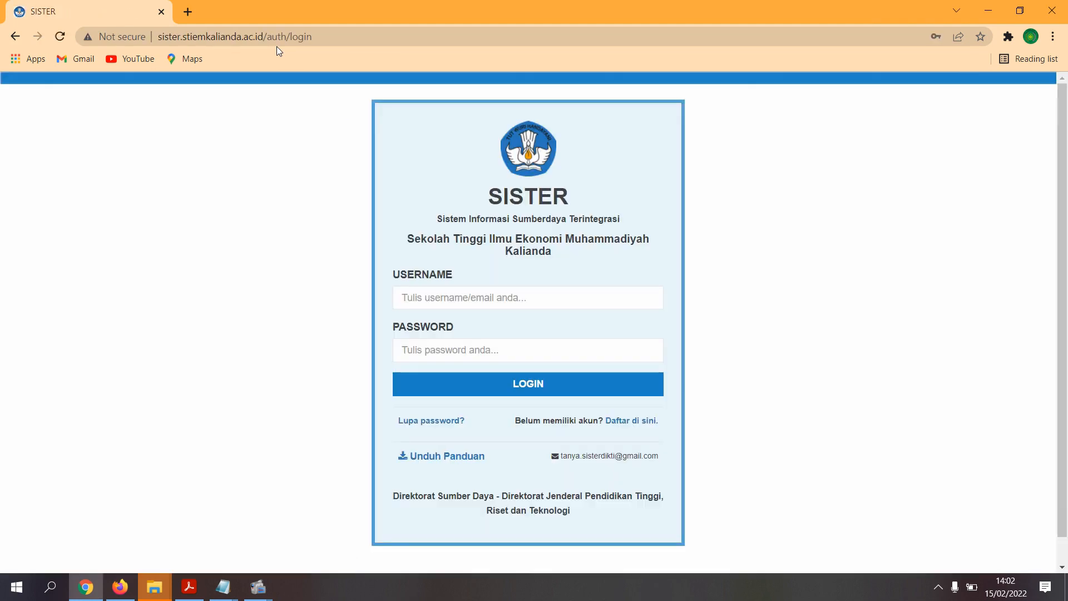
# - Sign in to SISTER using the lecturer's saved login from Chrome's autofill list
pyautogui.click(498, 298)
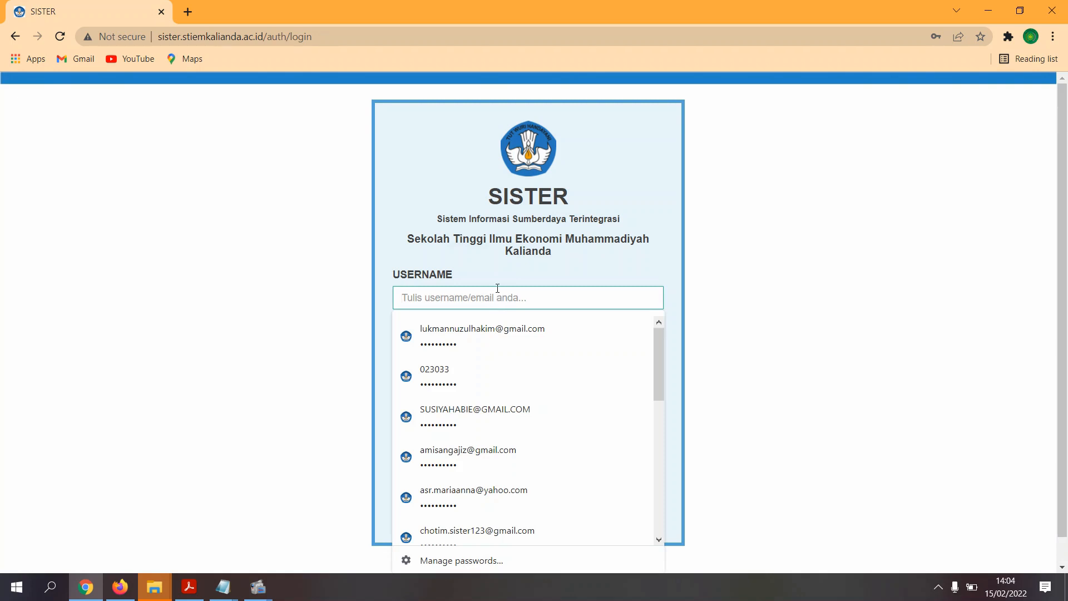
pyautogui.click(610, 270)
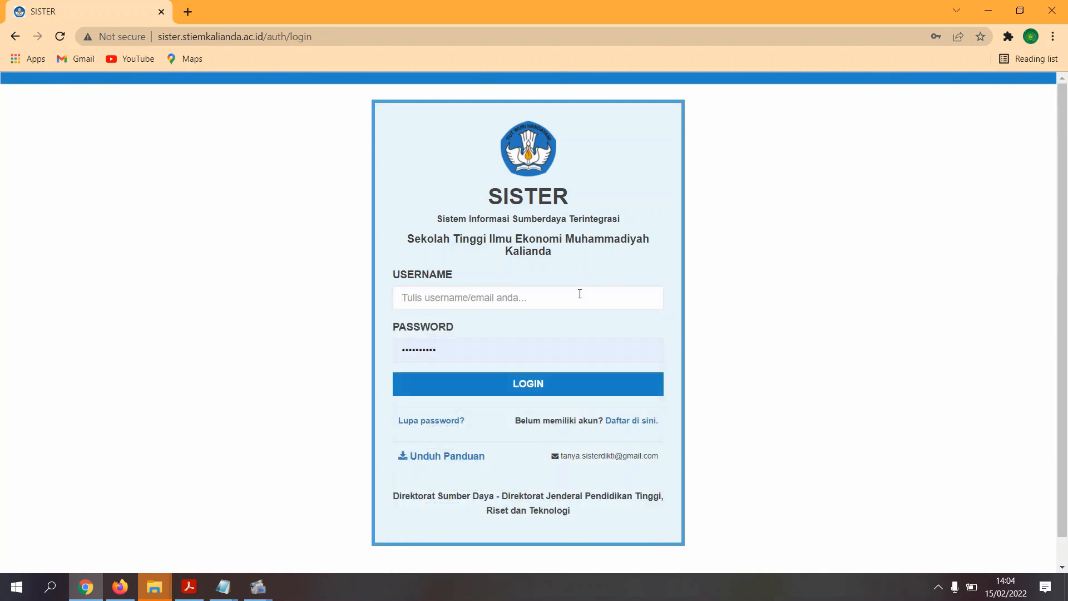
pyautogui.click(464, 299)
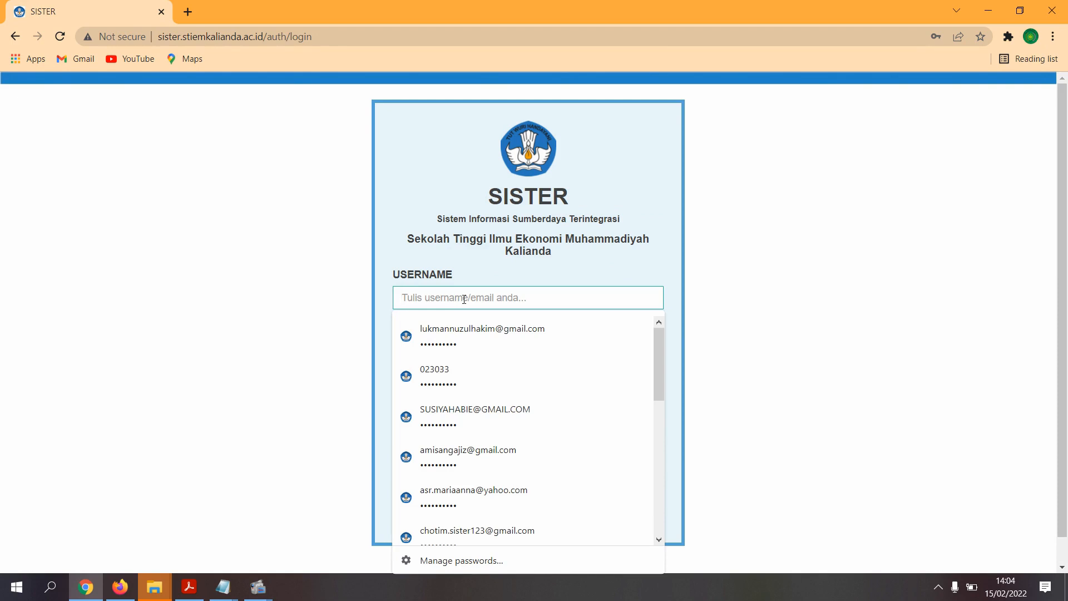
pyautogui.click(473, 375)
pyautogui.click(486, 390)
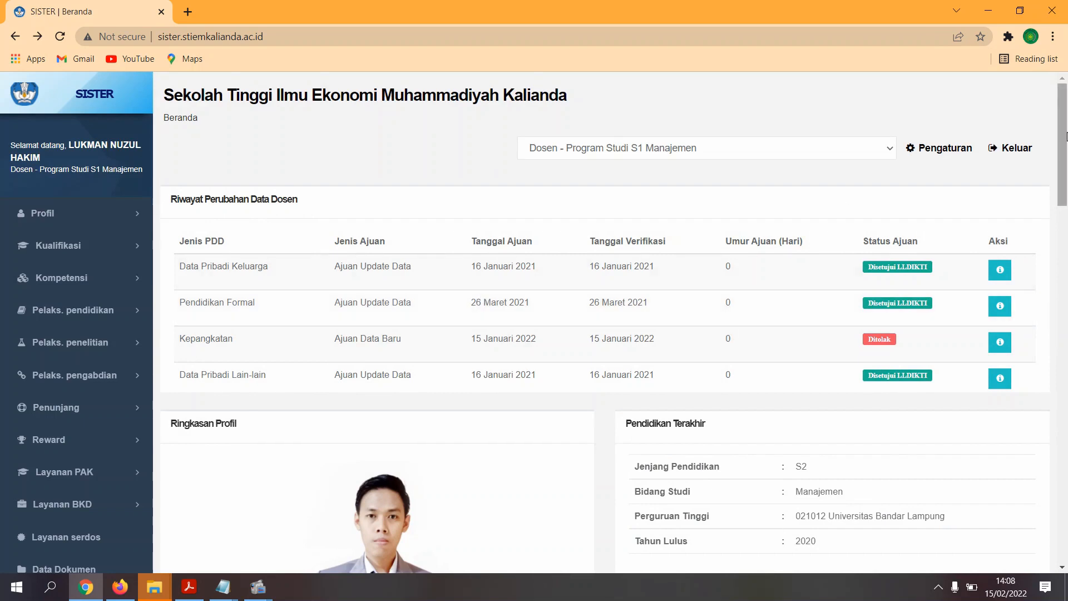
# - Open Layanan BKD > Rekap Kegiatan to see the 2021/2022 Ganjil and 2020/2021 Genap semesters
pyautogui.moveTo(1063, 147); pyautogui.dragTo(1064, 227)
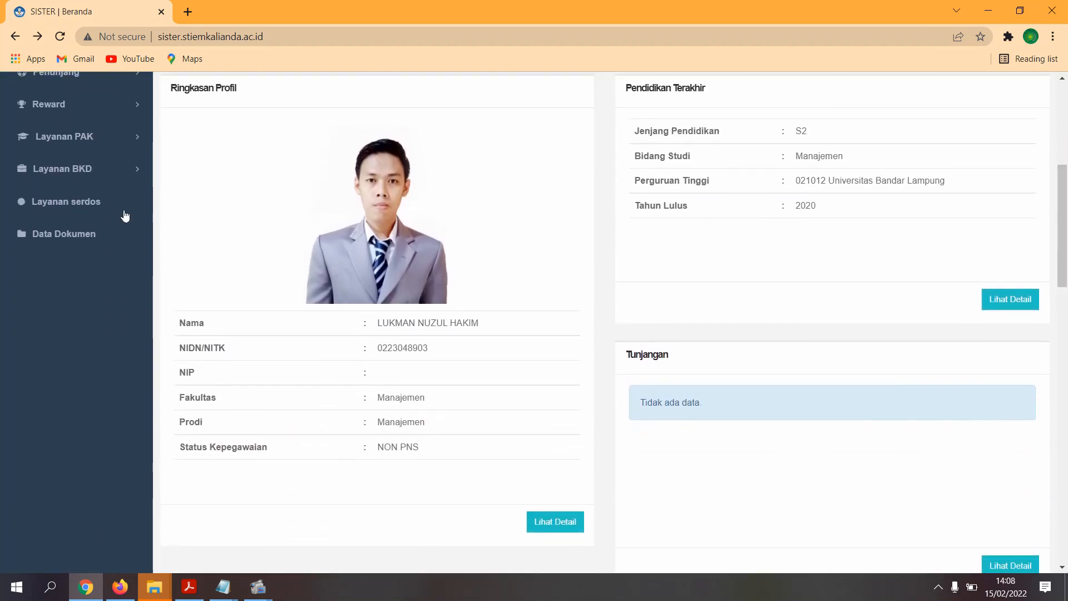
pyautogui.click(116, 178)
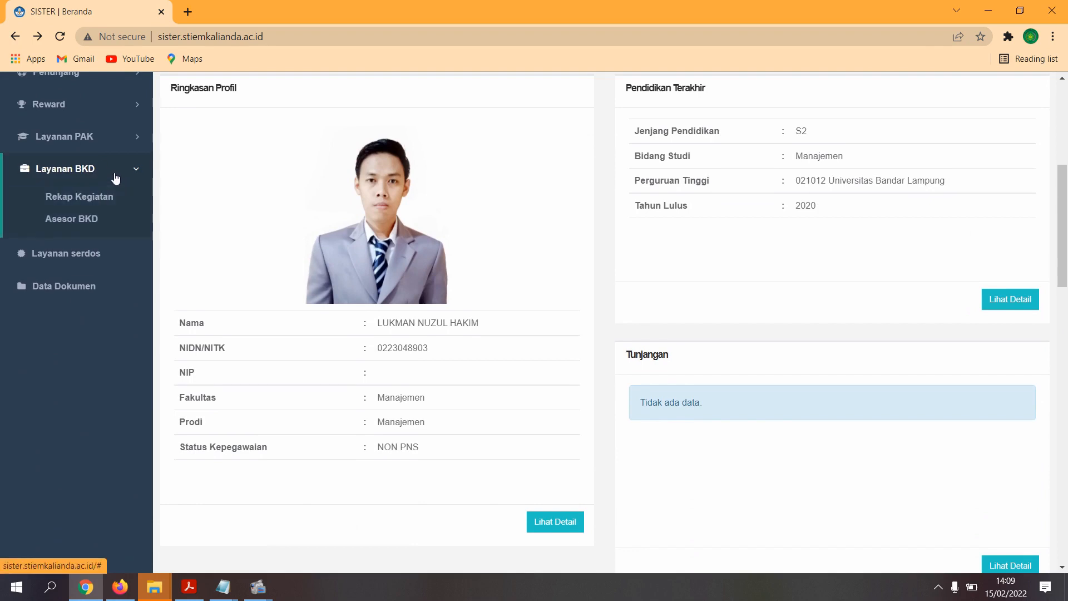
pyautogui.click(94, 202)
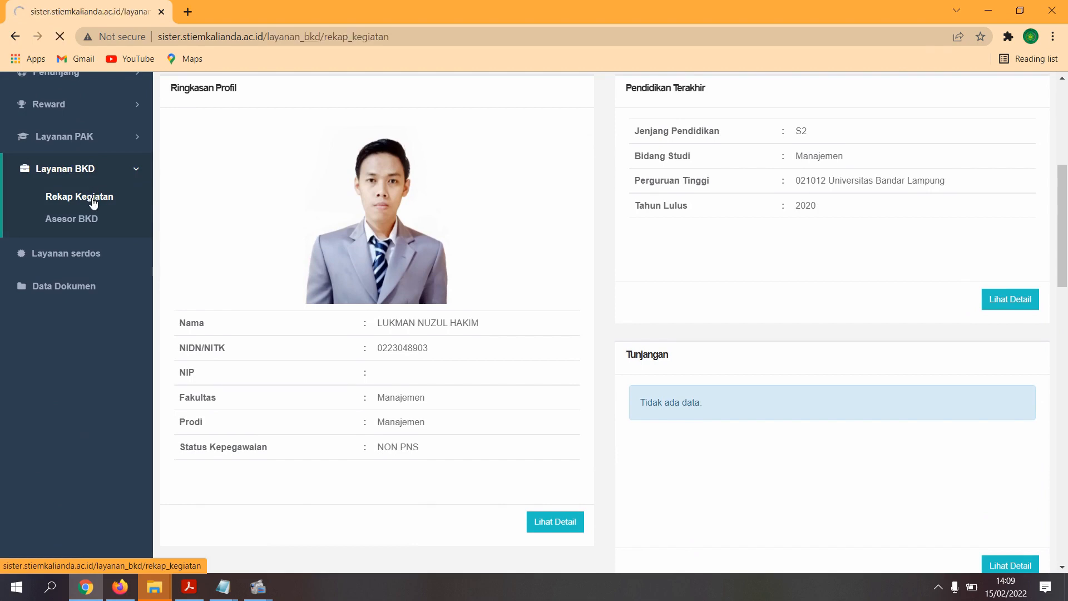
pyautogui.moveTo(266, 394); pyautogui.dragTo(190, 396)
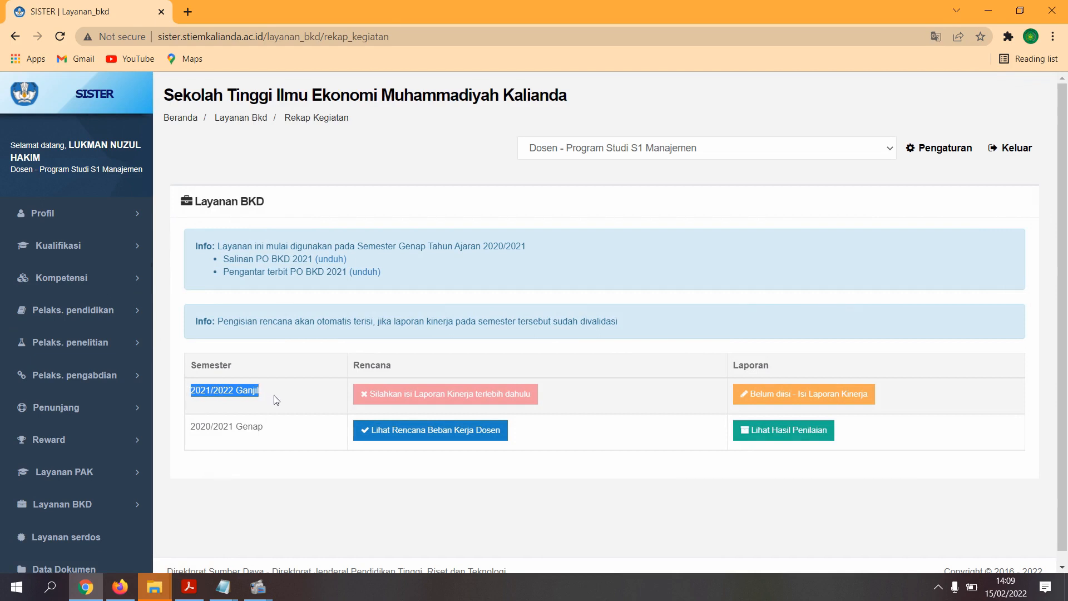
# - Start the 2021/2022 Ganjil report with its 'Belum diisi - Isi Laporan Kinerja' button
pyautogui.click(226, 383)
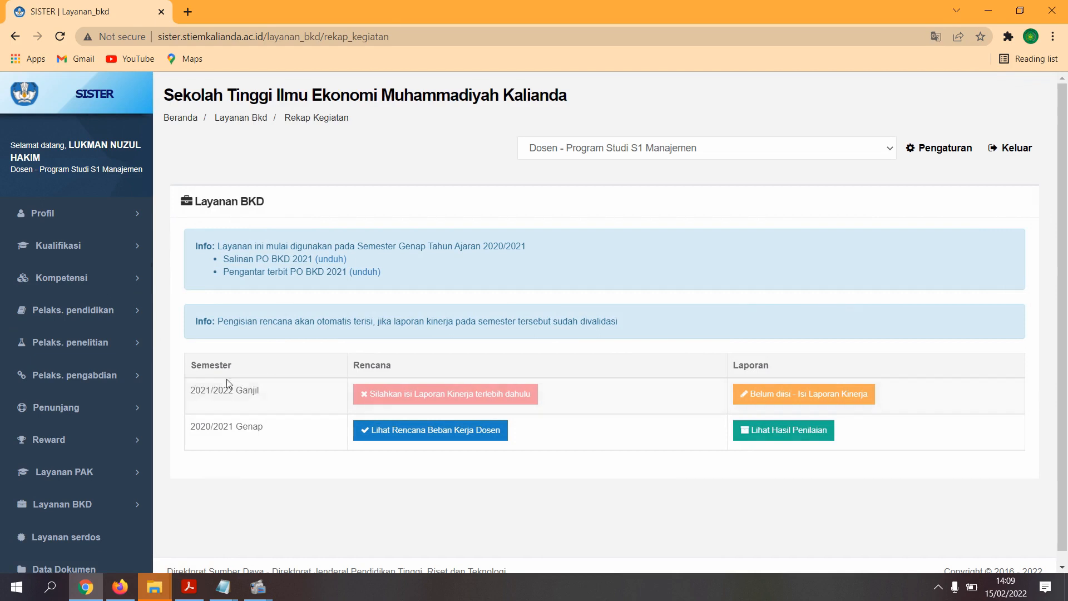
pyautogui.click(803, 399)
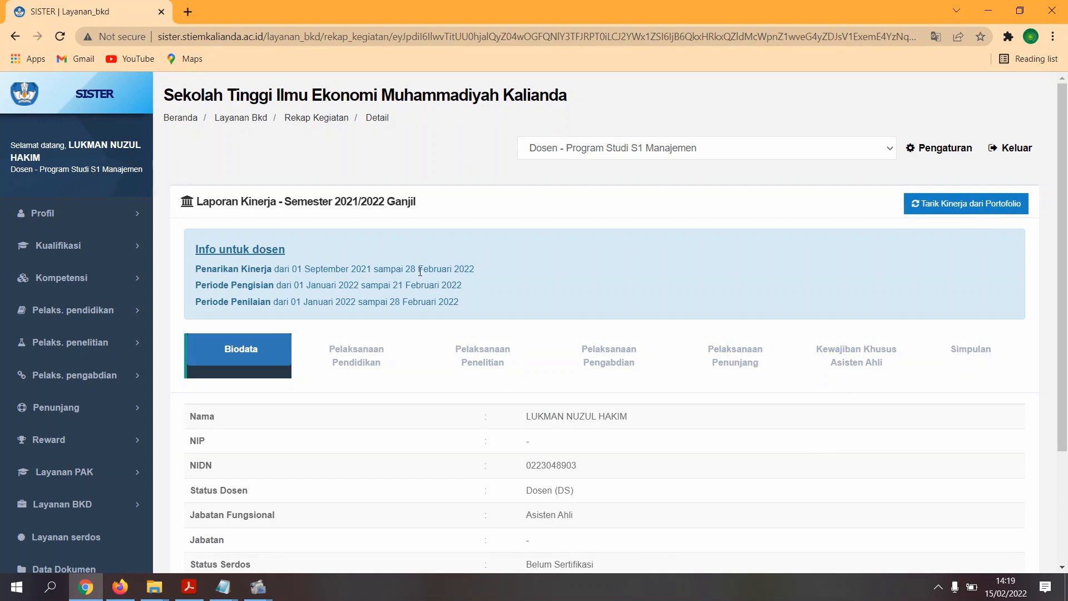
# - Under Pelaksanaan Pendidikan section A, open the evidence documents for the PENGANTAR MANAJEMEN course
pyautogui.click(372, 362)
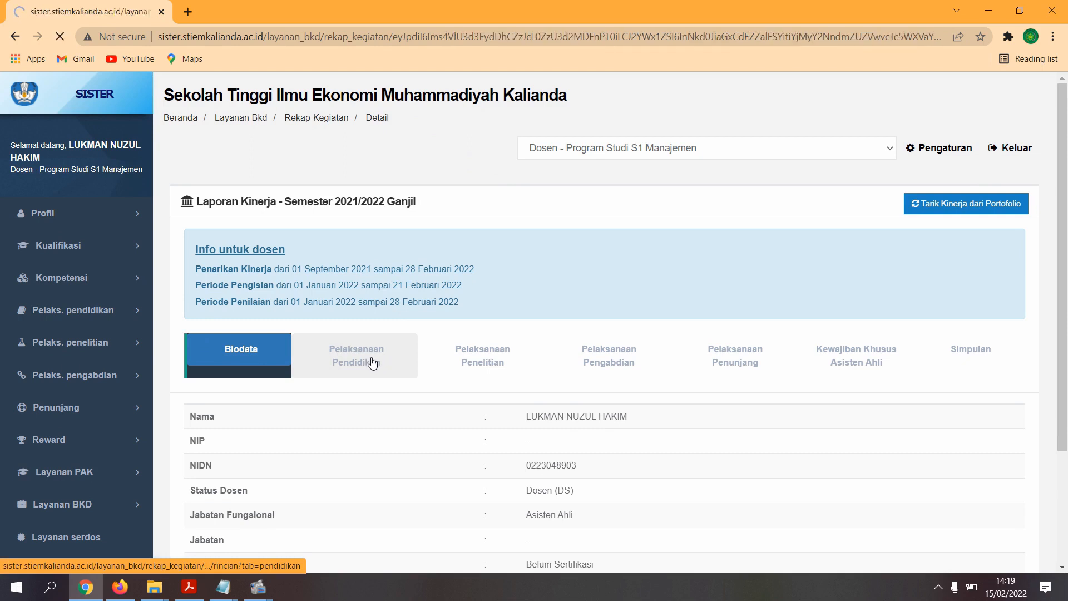
pyautogui.scroll(-5, 475, 460)
pyautogui.scroll(-4, 475, 460)
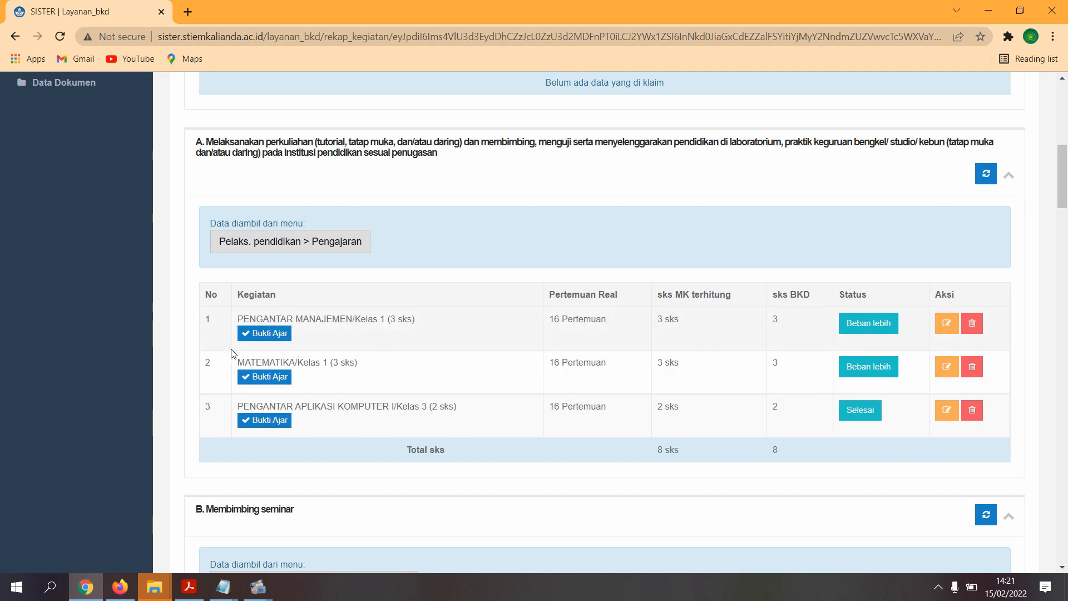
pyautogui.click(270, 333)
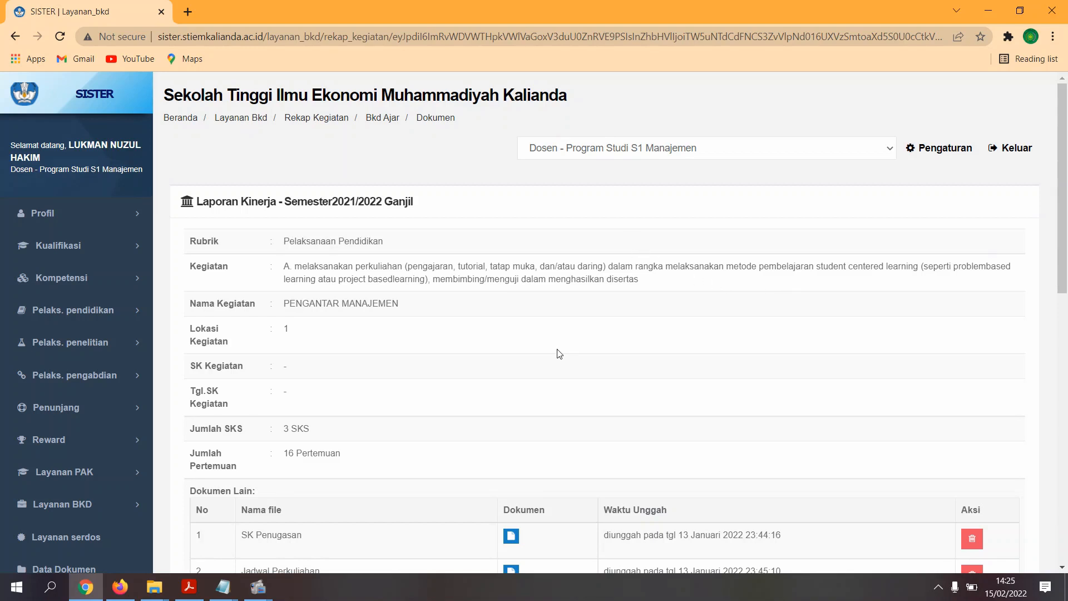
pyautogui.scroll(-3, 559, 354)
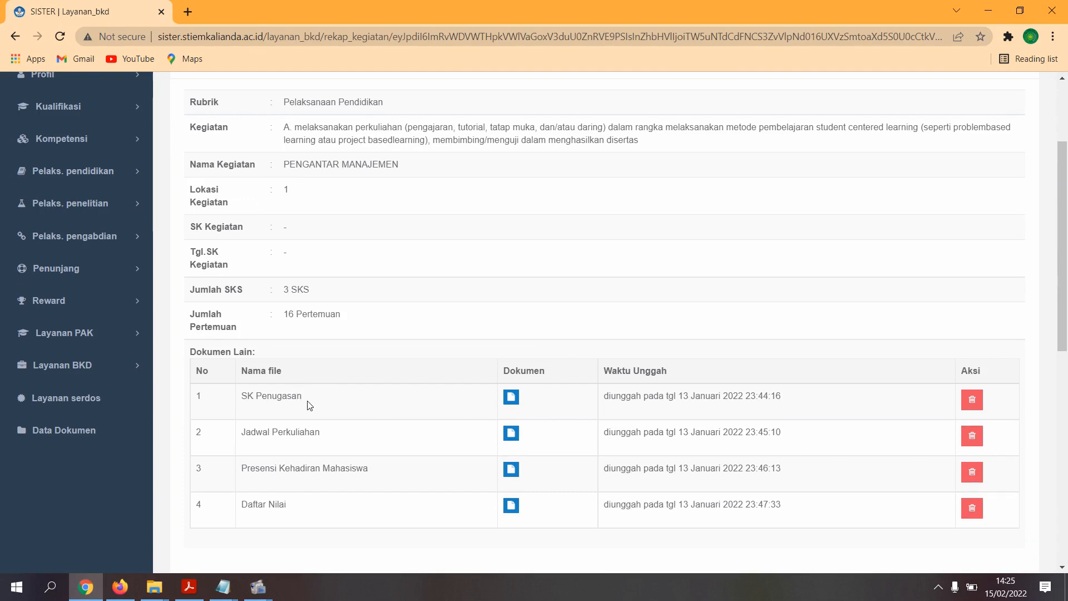
pyautogui.moveTo(304, 396); pyautogui.dragTo(242, 397)
pyautogui.moveTo(320, 433); pyautogui.dragTo(248, 443)
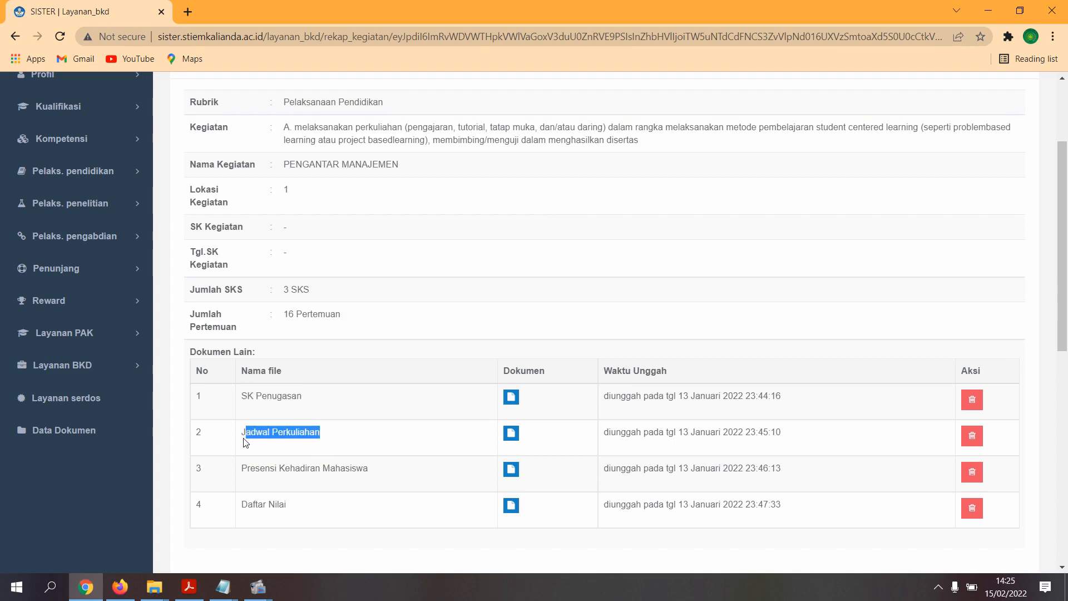
pyautogui.moveTo(363, 468); pyautogui.dragTo(238, 472)
pyautogui.moveTo(321, 510); pyautogui.dragTo(241, 505)
pyautogui.click(448, 396)
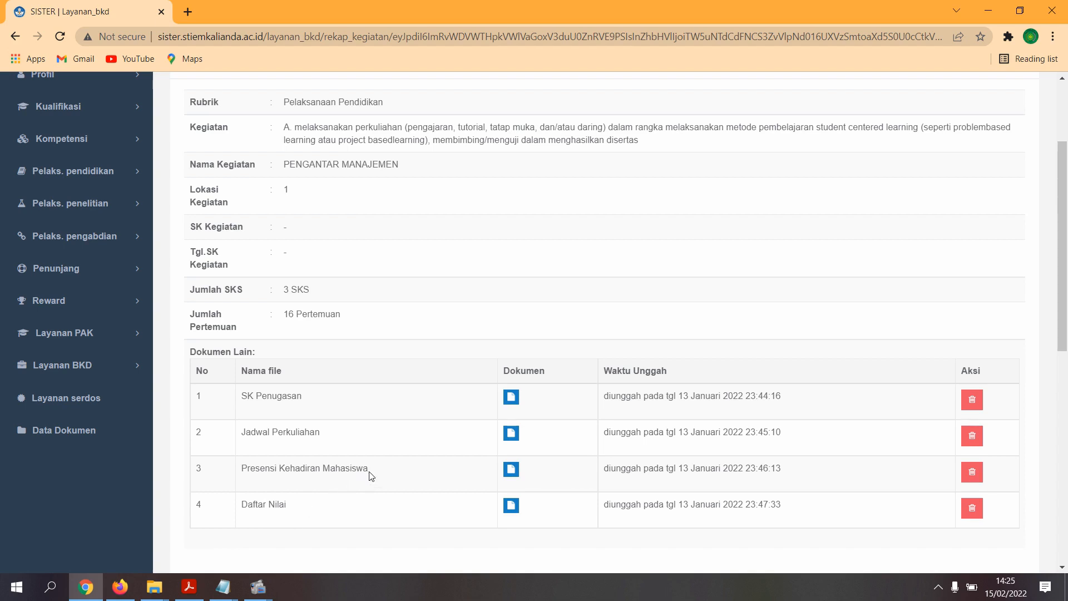
pyautogui.moveTo(1064, 288); pyautogui.dragTo(1061, 442)
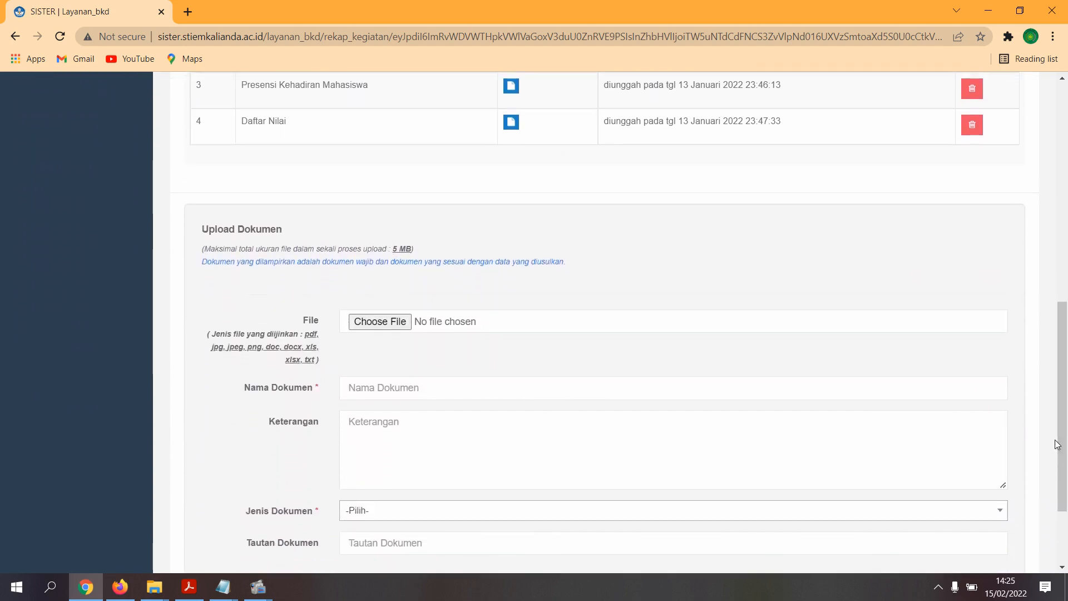
pyautogui.moveTo(1055, 327)
pyautogui.mouseDown()
pyautogui.moveTo(1056, 240)
pyautogui.moveTo(1055, 330)
pyautogui.mouseUp()
pyautogui.scroll(-2, 930, 282)
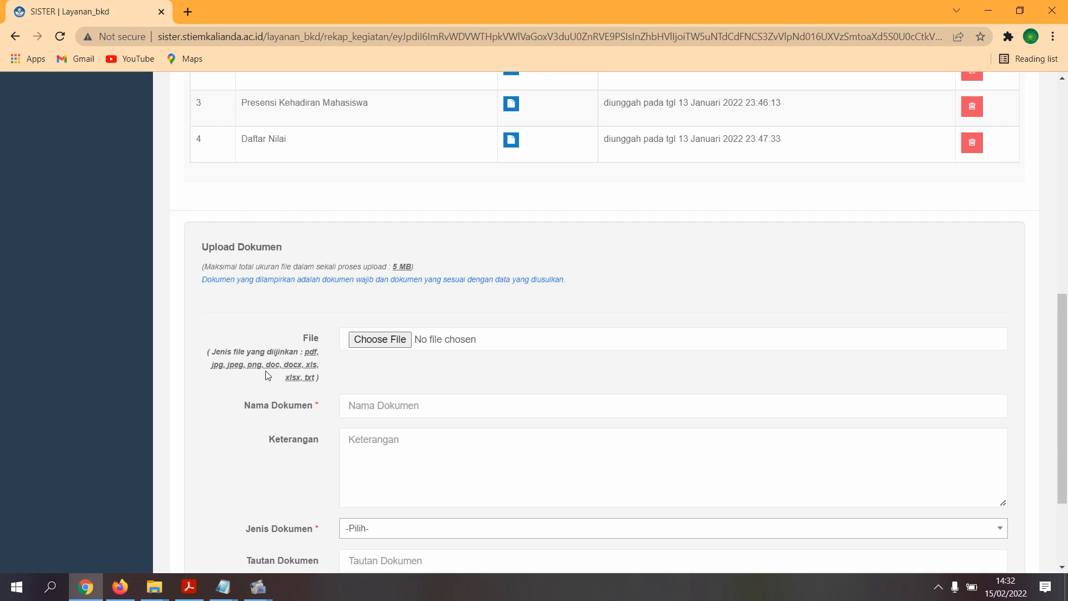
pyautogui.moveTo(423, 267); pyautogui.dragTo(398, 267)
pyautogui.click(333, 314)
pyautogui.moveTo(417, 267); pyautogui.dragTo(397, 265)
pyautogui.click(384, 306)
pyautogui.moveTo(321, 354); pyautogui.dragTo(312, 358)
pyautogui.scroll(3, 531, 310)
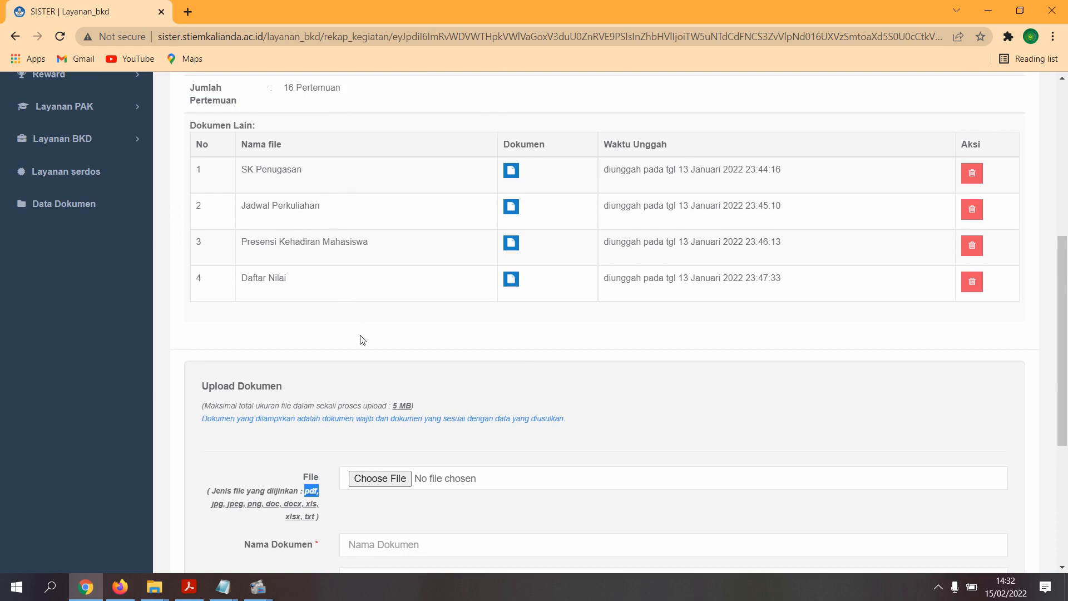
pyautogui.moveTo(420, 407)
pyautogui.mouseDown()
pyautogui.moveTo(394, 409)
pyautogui.moveTo(413, 407)
pyautogui.mouseUp()
# - Choose RPS.pdf from the Pengantar Manajemen folder as the file to upload
pyautogui.moveTo(319, 495); pyautogui.dragTo(307, 496)
pyautogui.click(309, 497)
pyautogui.click(380, 478)
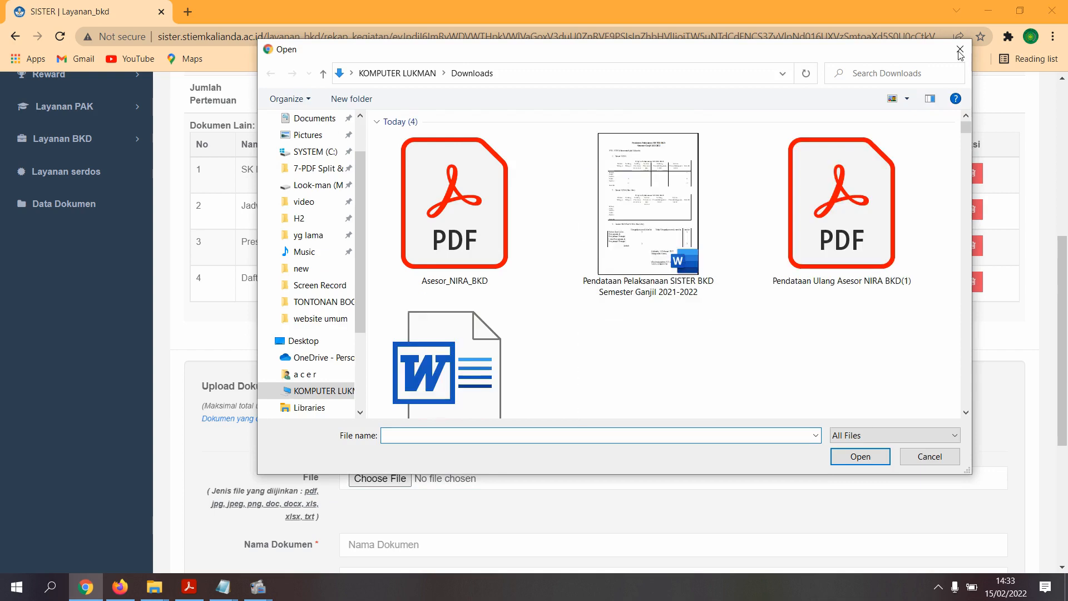
pyautogui.click(957, 51)
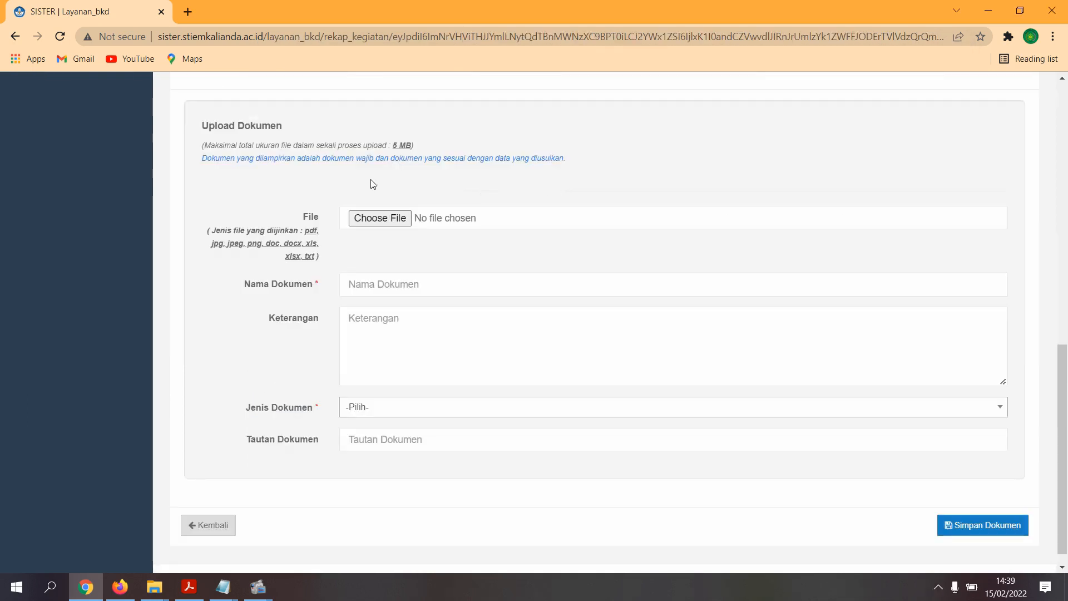
pyautogui.click(385, 220)
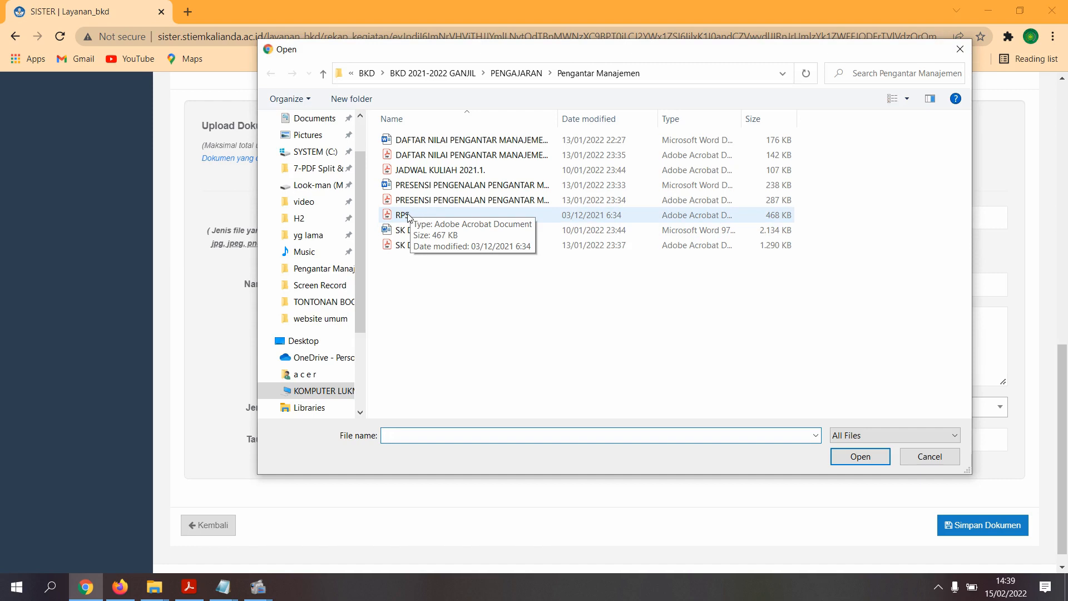
pyautogui.doubleClick(408, 216)
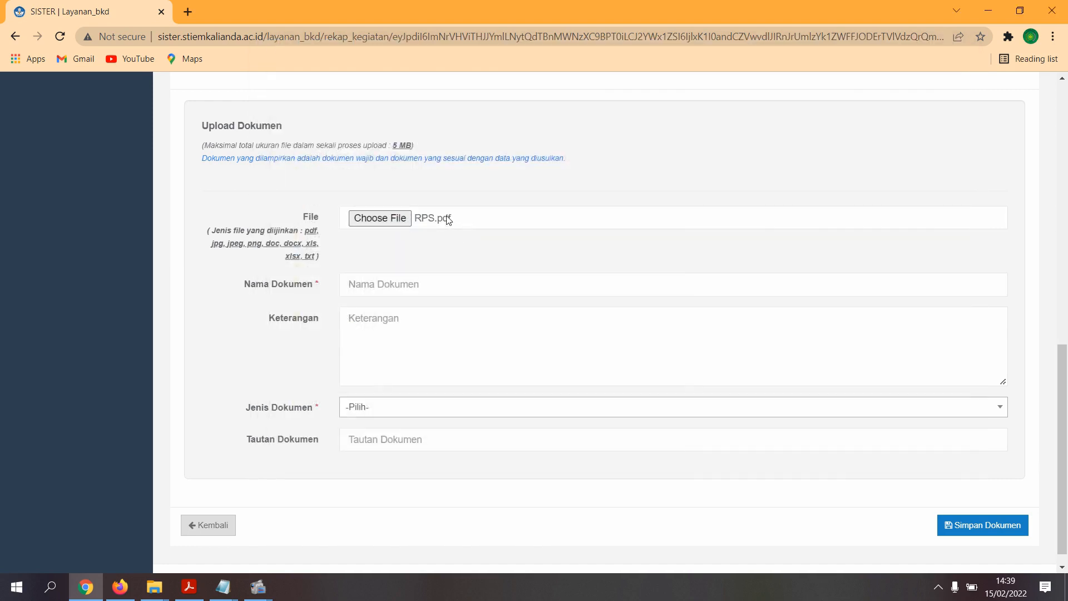
# - Enter RPS as both the Nama Dokumen and the Keterangan
pyautogui.click(413, 288)
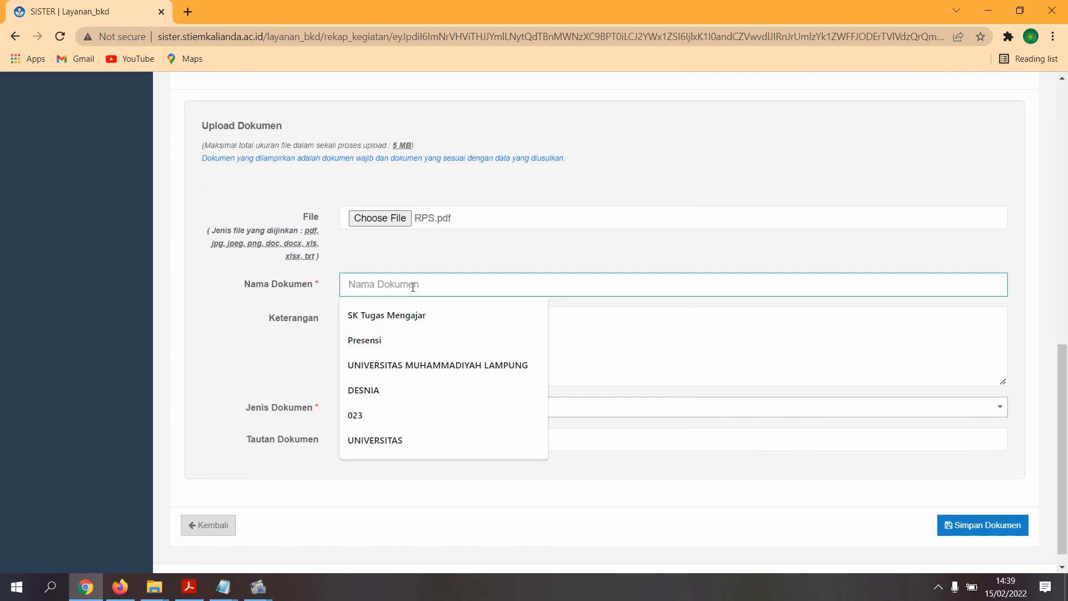
pyautogui.write('RP')
pyautogui.hotkey('ctrl', 'a')
pyautogui.hotkey('ctrl', 'c')
pyautogui.click(383, 344)
pyautogui.hotkey('ctrl', 'v')
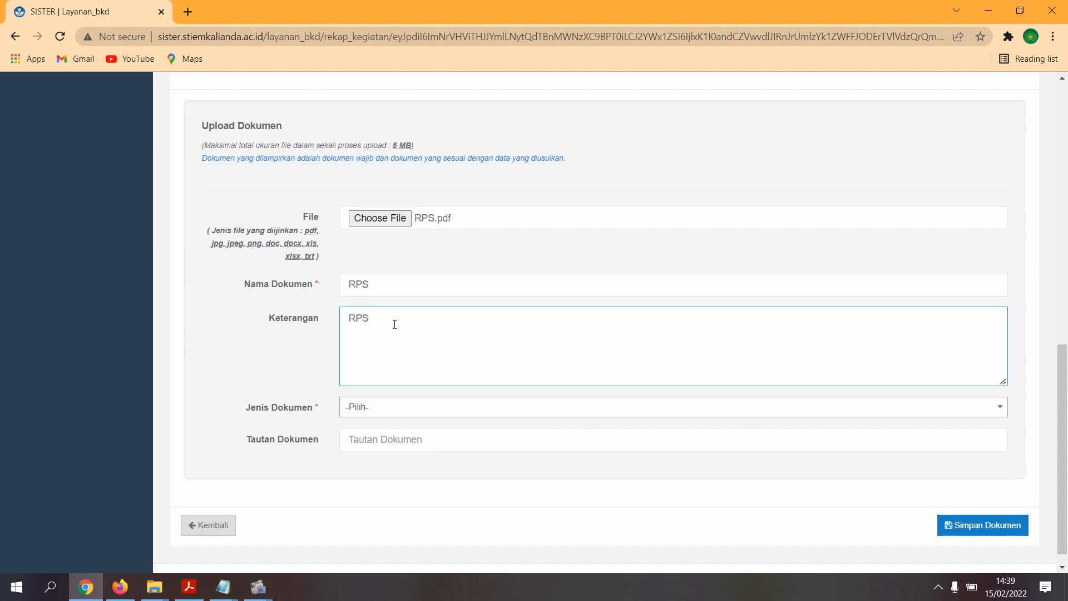
# - Set Jenis Dokumen to RPS and leave the optional Tautan Dokumen link blank
pyautogui.scroll(-1, 394, 324)
pyautogui.click(369, 392)
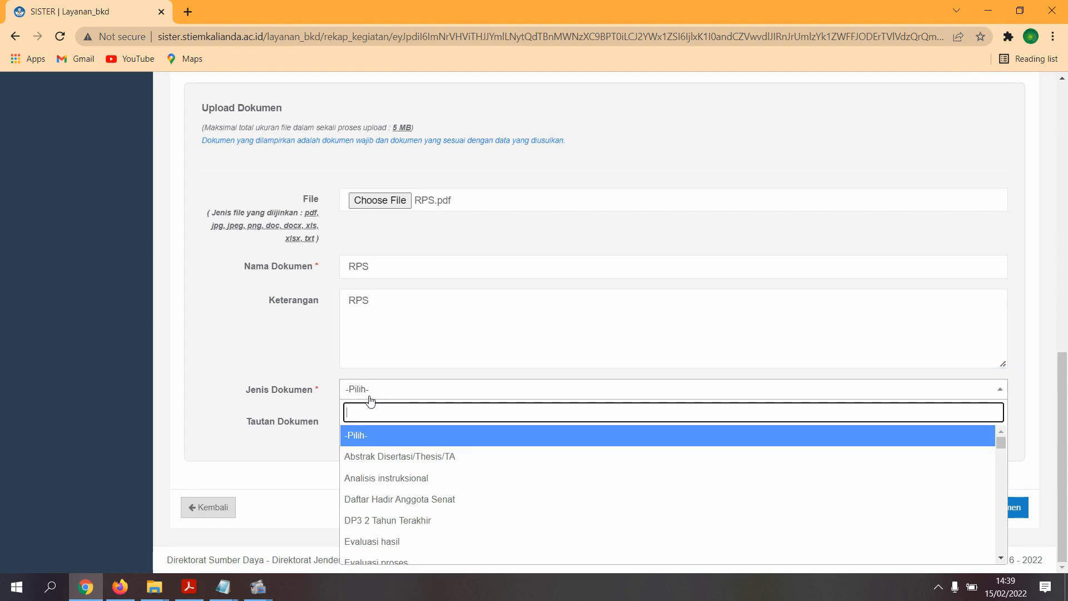
pyautogui.write('RPS')
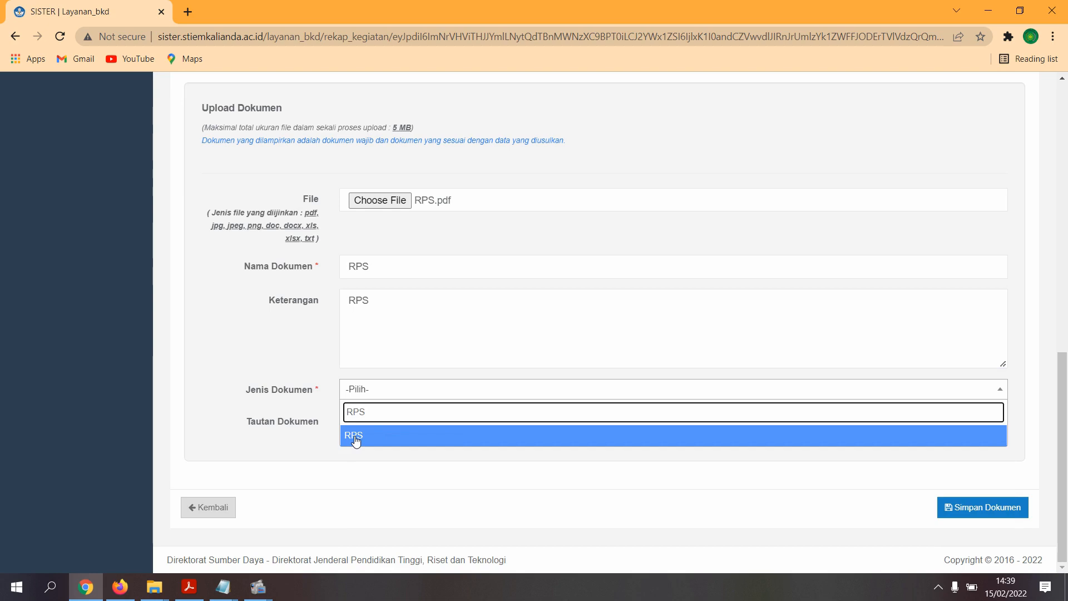
pyautogui.click(356, 439)
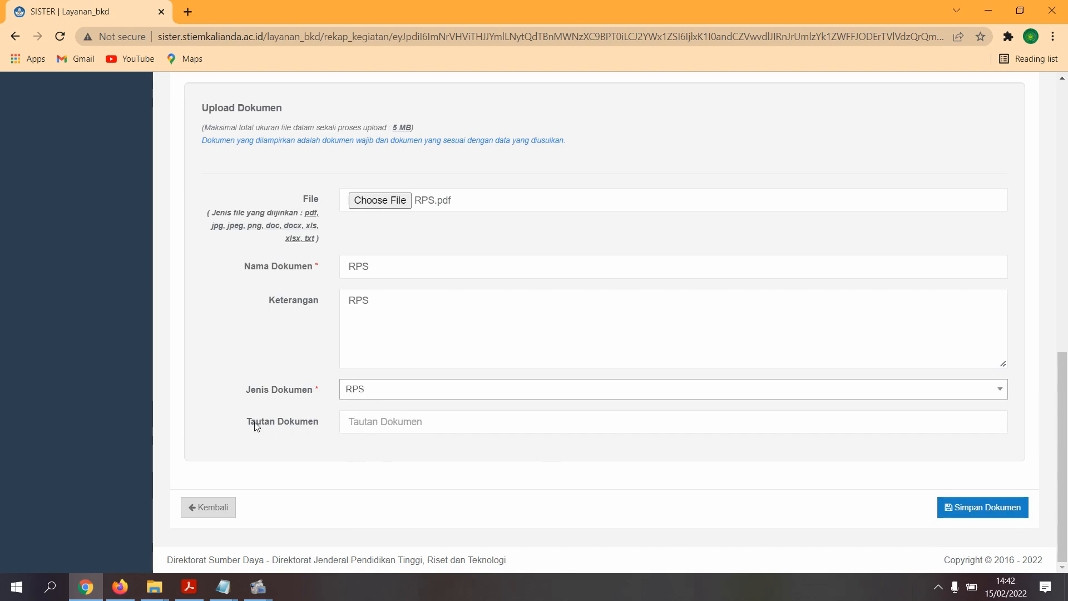
pyautogui.moveTo(246, 423); pyautogui.dragTo(322, 423)
pyautogui.click(369, 424)
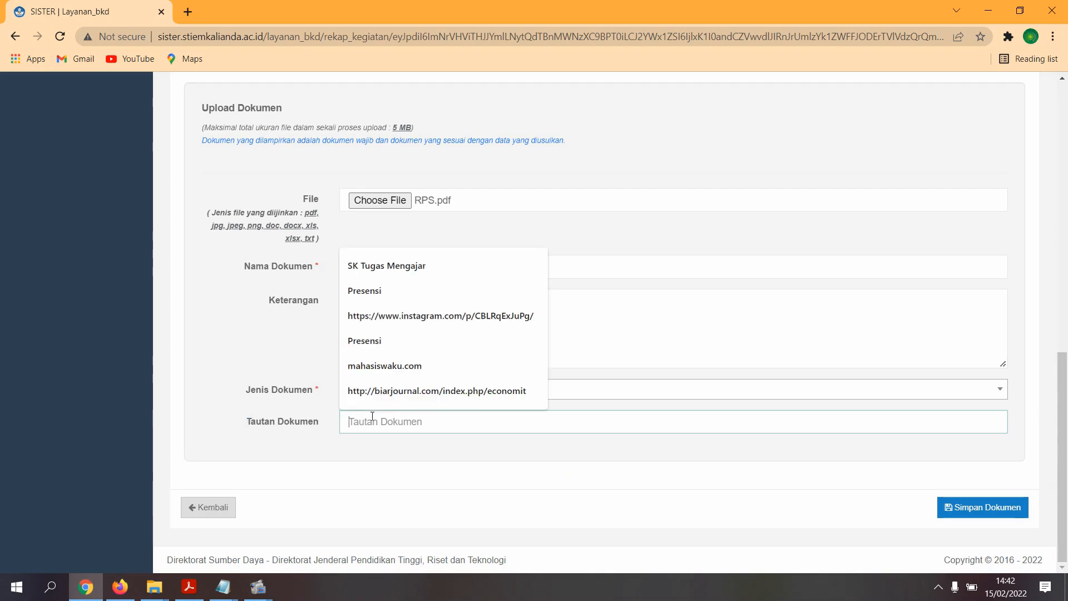
pyautogui.click(387, 472)
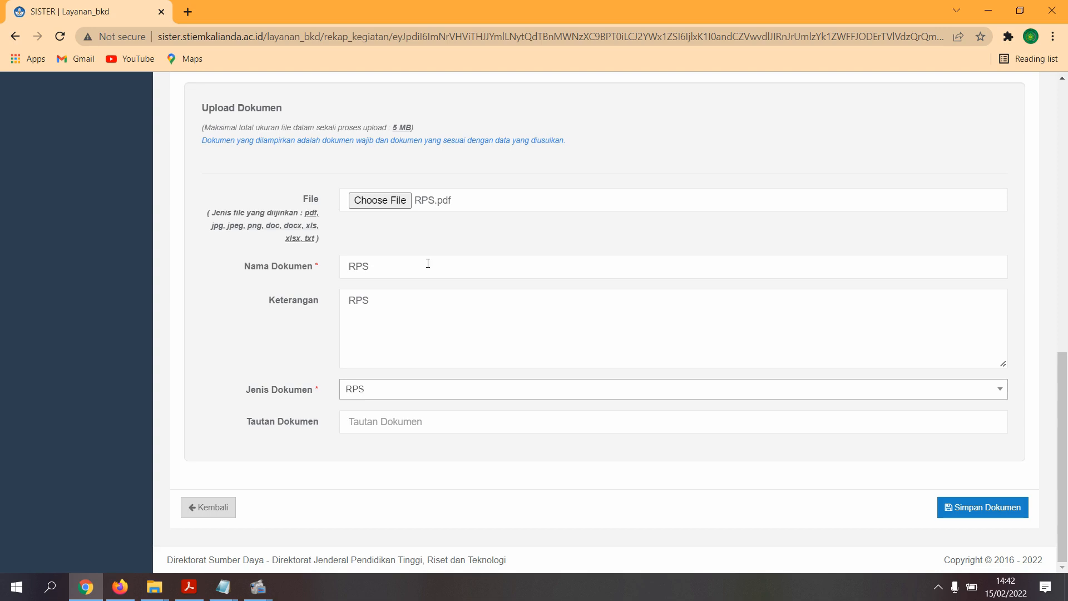
pyautogui.click(406, 426)
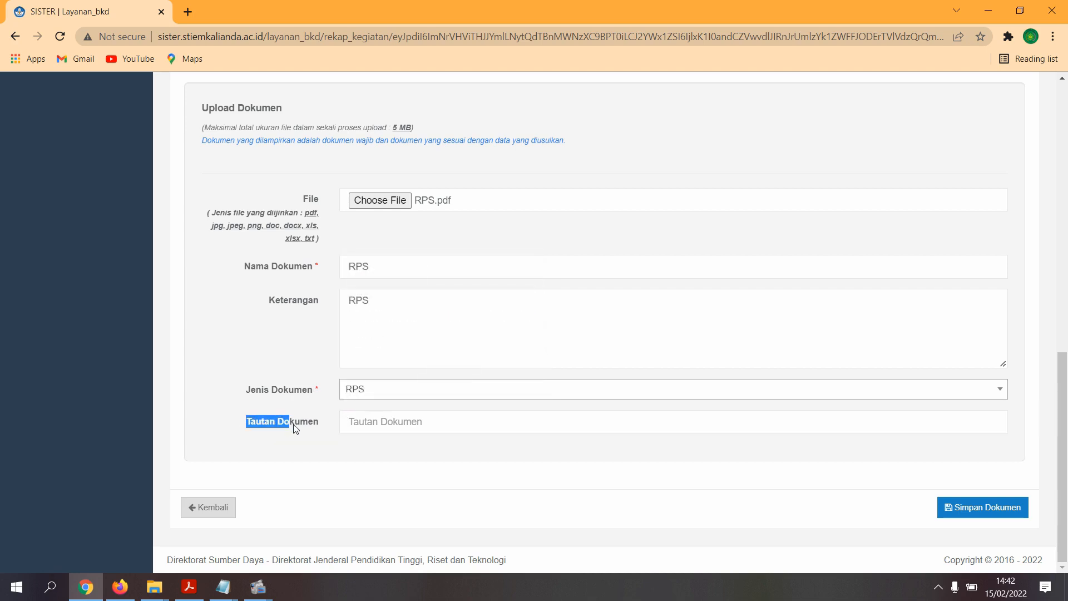
pyautogui.click(451, 471)
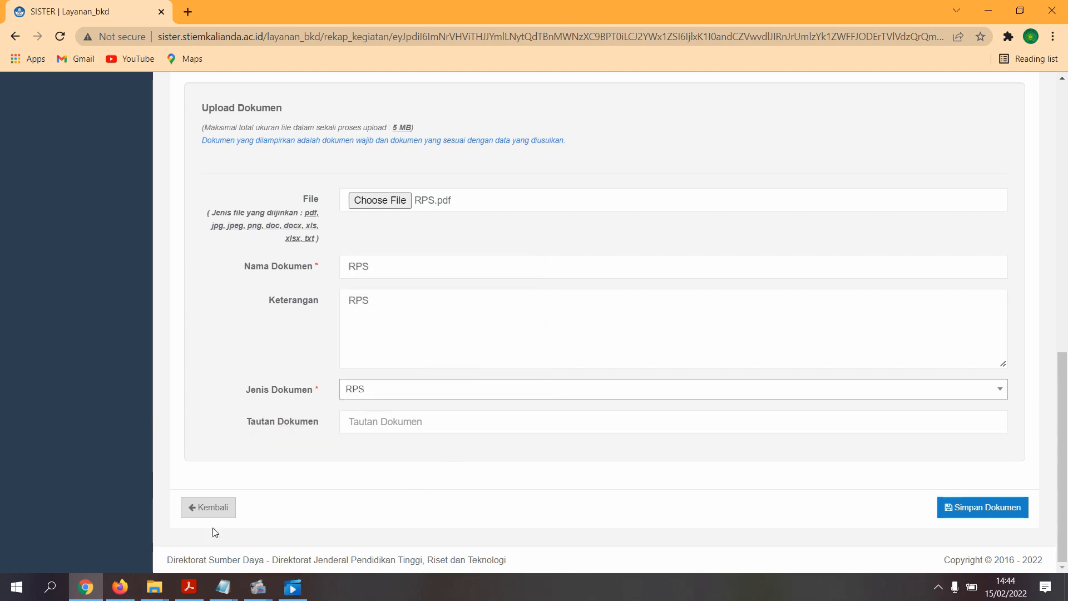
pyautogui.click(120, 587)
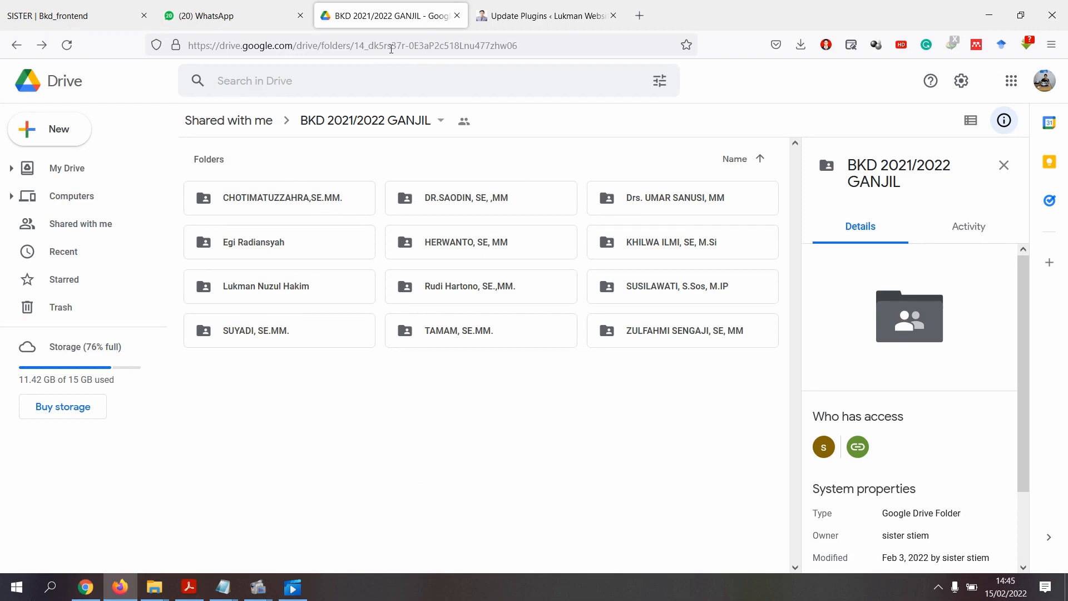
pyautogui.moveTo(225, 589)
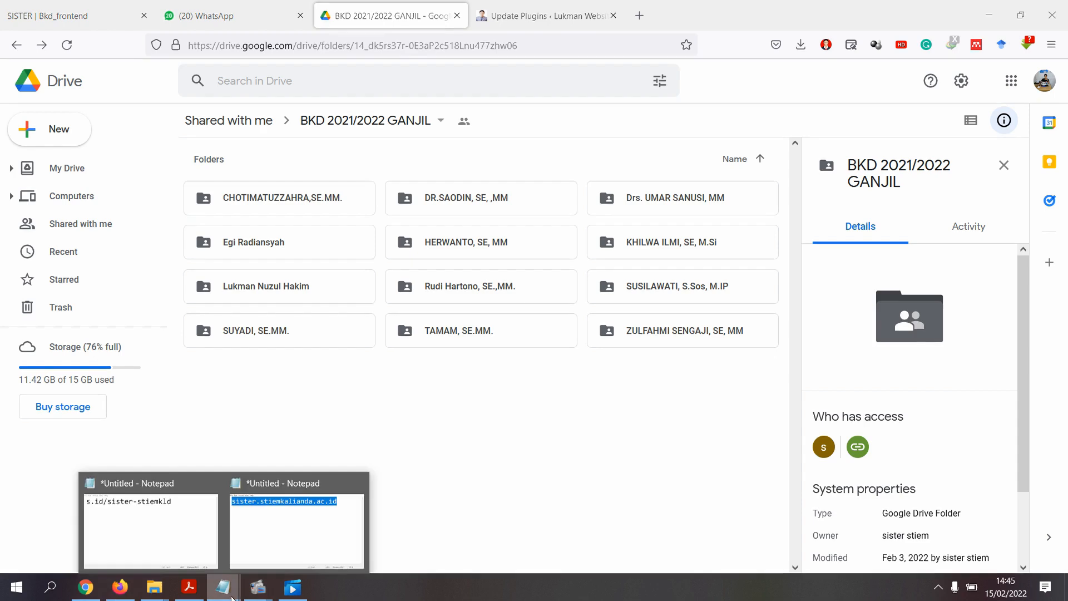
pyautogui.click(170, 550)
pyautogui.moveTo(322, 174)
pyautogui.mouseDown()
pyautogui.moveTo(782, 158)
pyautogui.moveTo(426, 162)
pyautogui.moveTo(319, 186)
pyautogui.mouseUp()
pyautogui.click(780, 160)
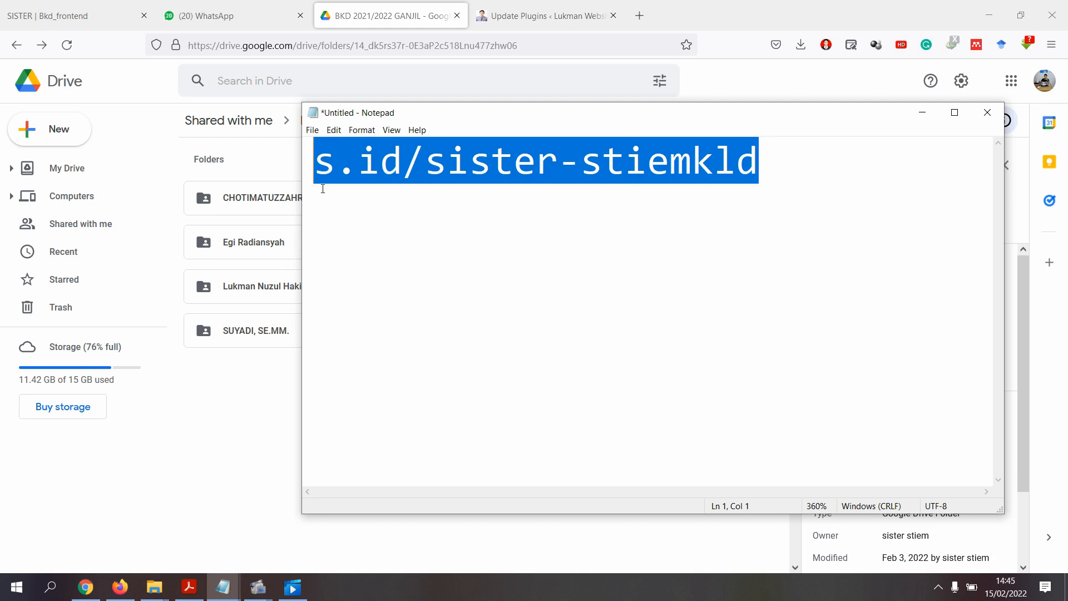
pyautogui.click(329, 191)
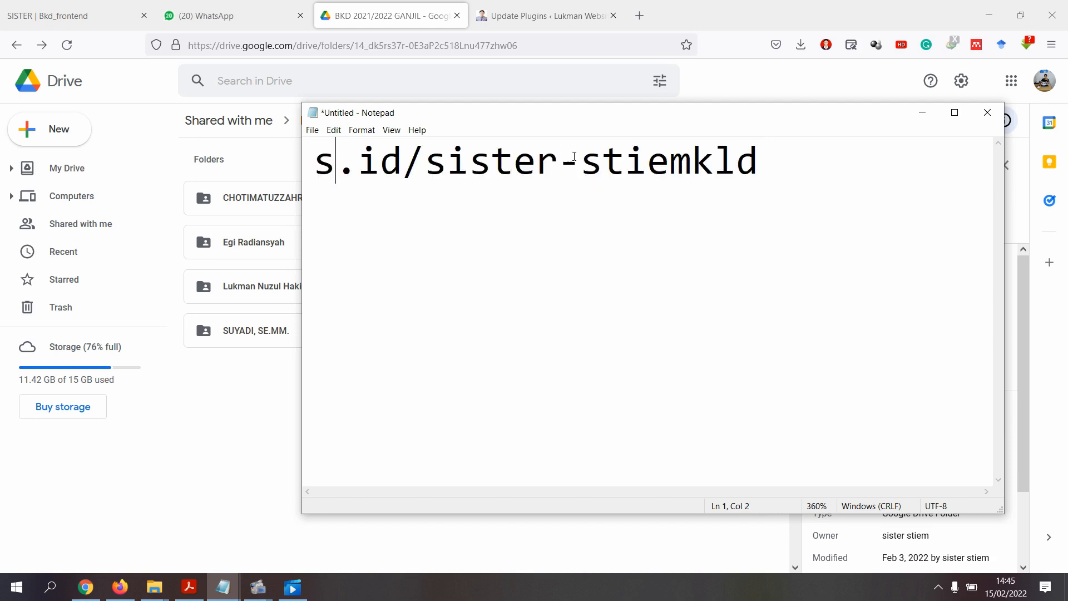
pyautogui.moveTo(768, 162); pyautogui.dragTo(307, 200)
pyautogui.hotkey('ctrl', 'c')
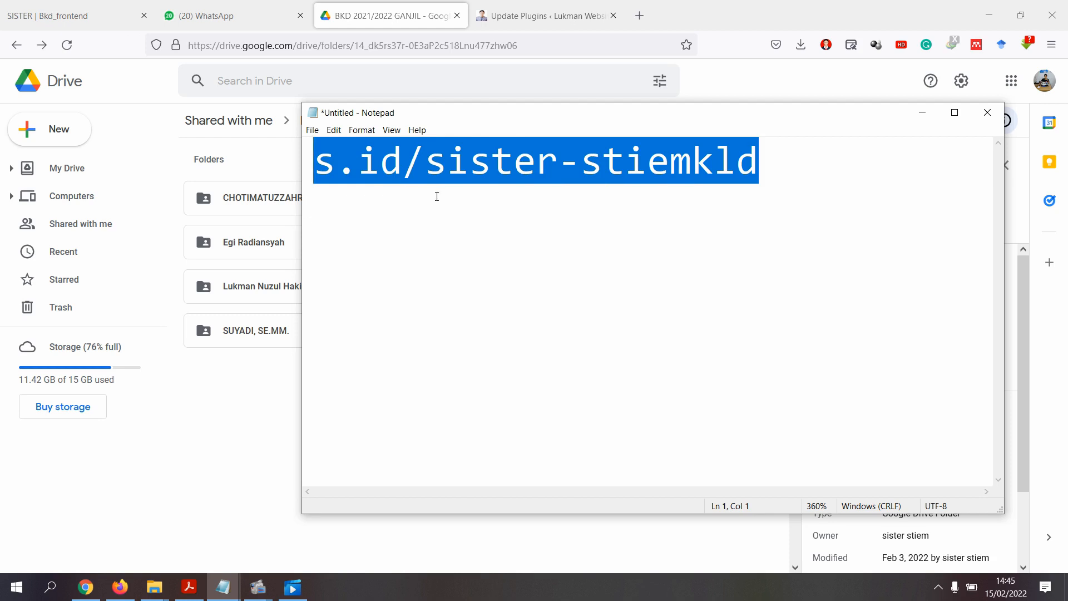
# - Load the short link in a new tab to reach the BKD 2021/2022 GANJIL Drive folder
pyautogui.click(638, 12)
pyautogui.click(453, 53)
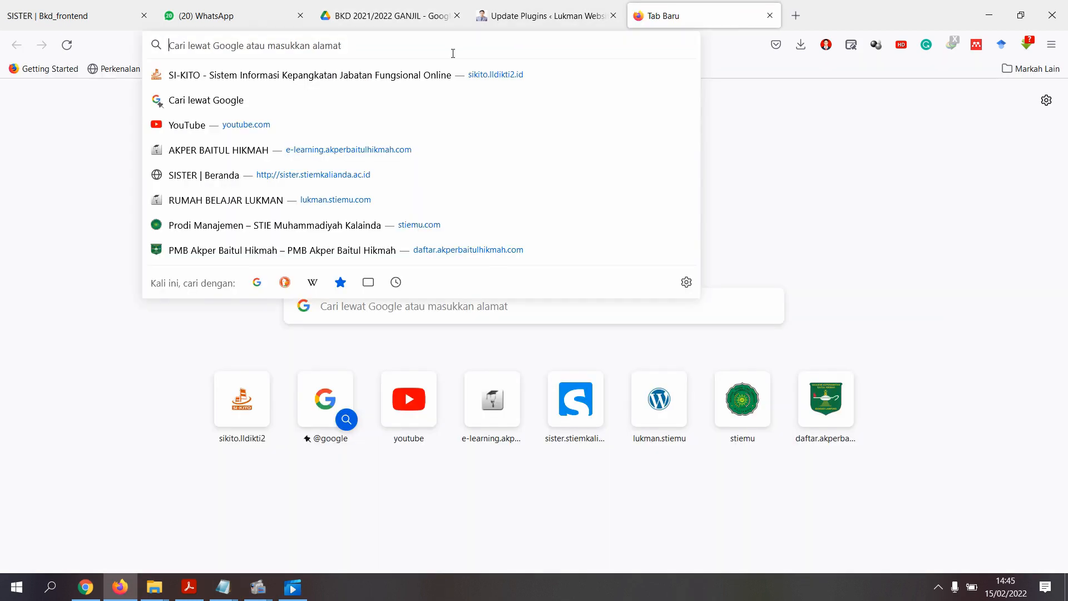
pyautogui.hotkey('ctrl', 'v')
pyautogui.press('Return')
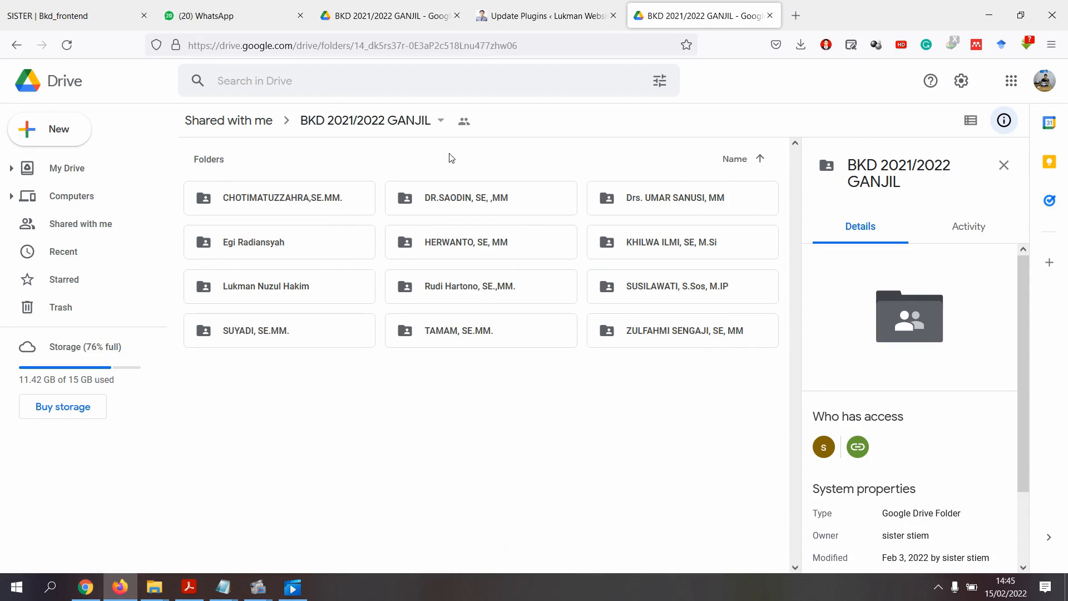
pyautogui.moveTo(223, 587)
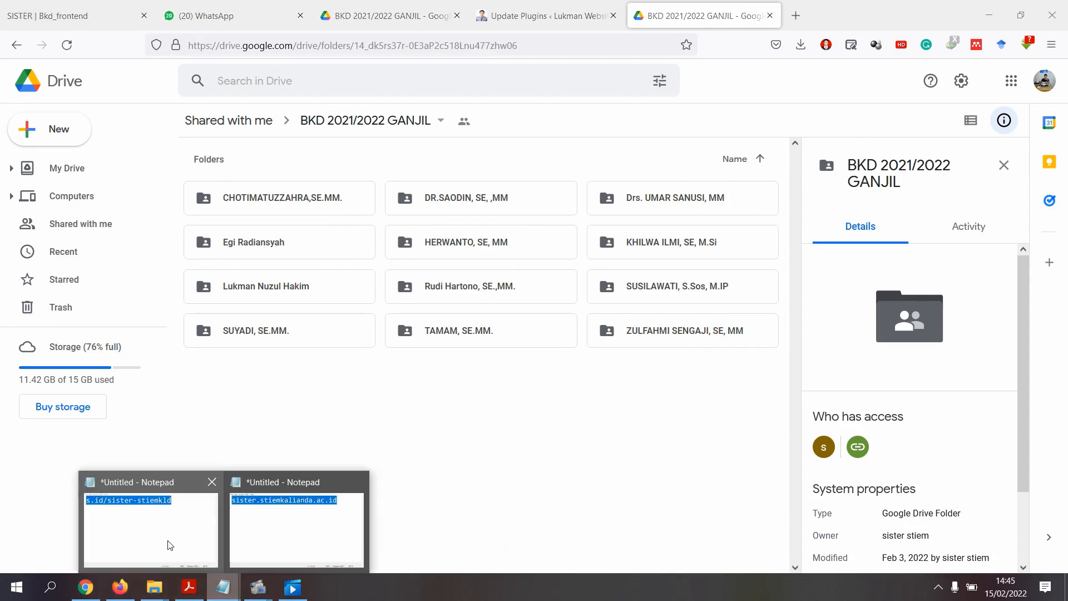
pyautogui.click(167, 544)
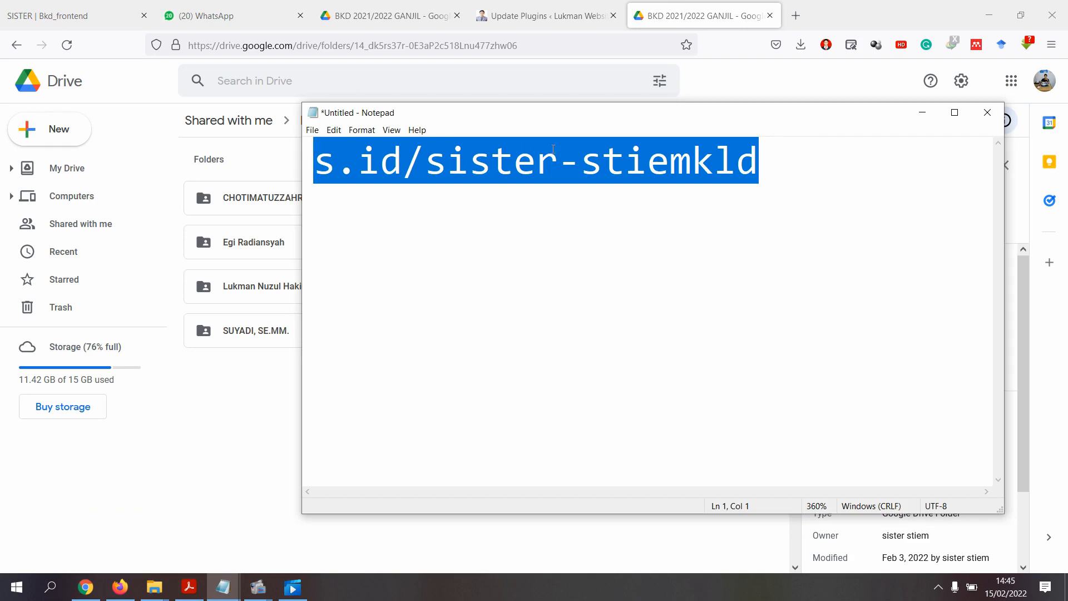
pyautogui.hotkey('alt', 'Tab')
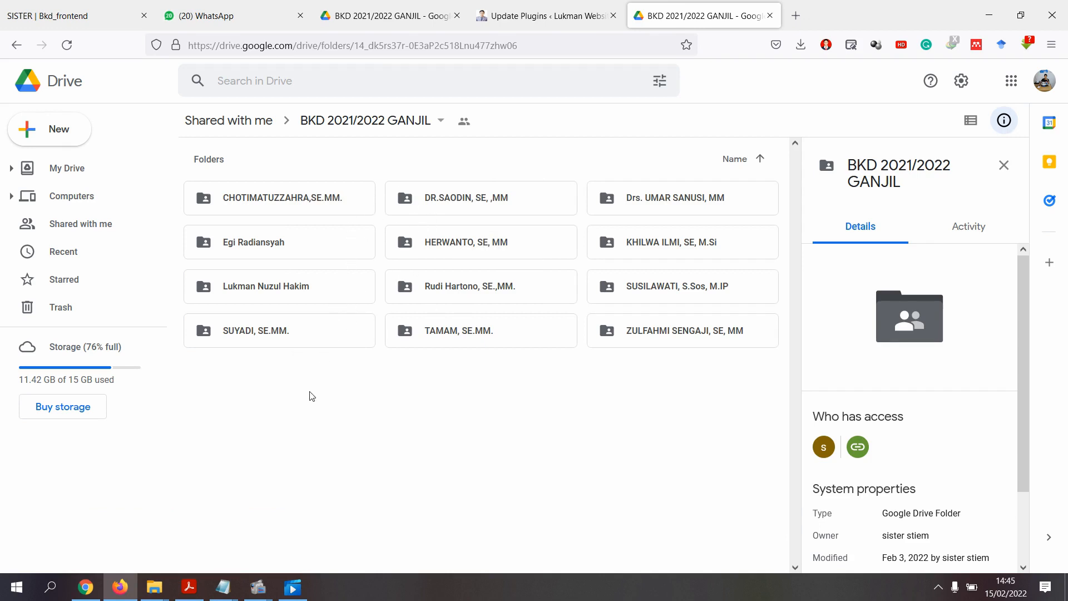
# - Create a PENGAJARAN folder inside the lecturer's own Drive folder
pyautogui.doubleClick(241, 293)
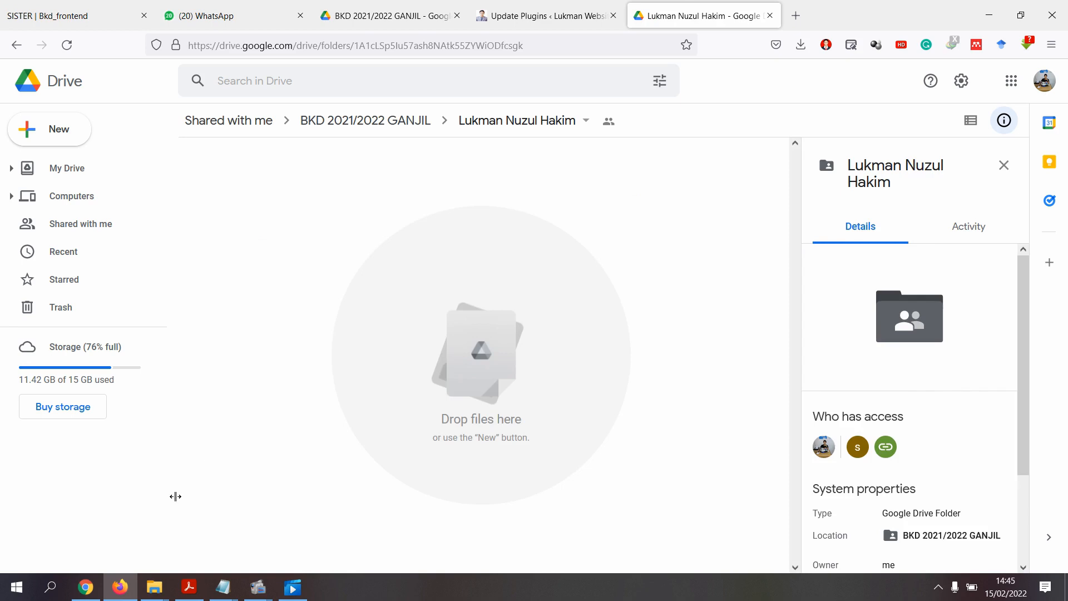
pyautogui.rightClick(273, 188)
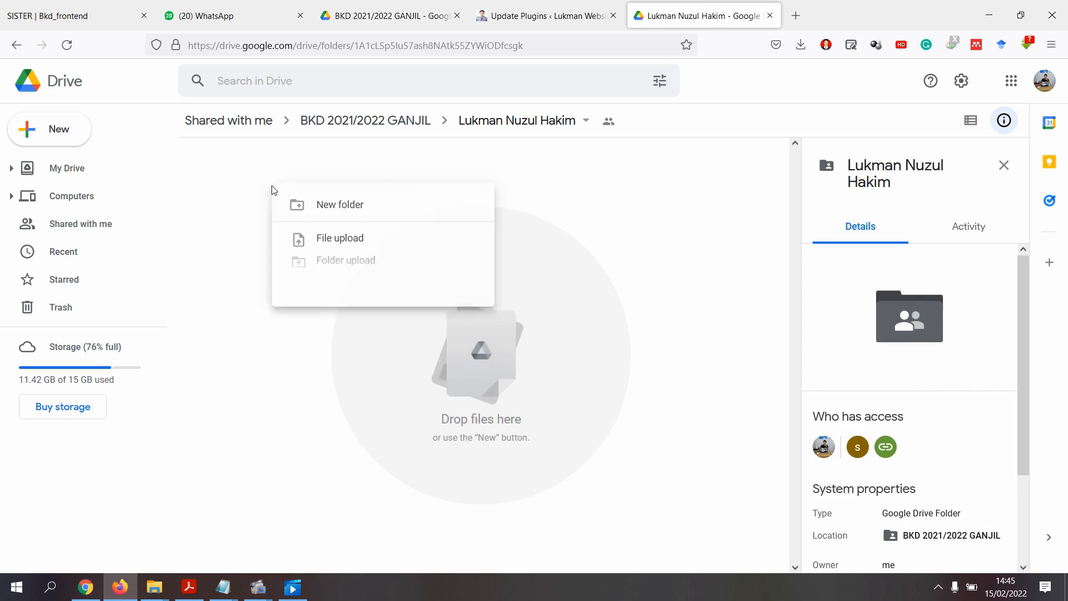
pyautogui.click(313, 209)
pyautogui.click(572, 357)
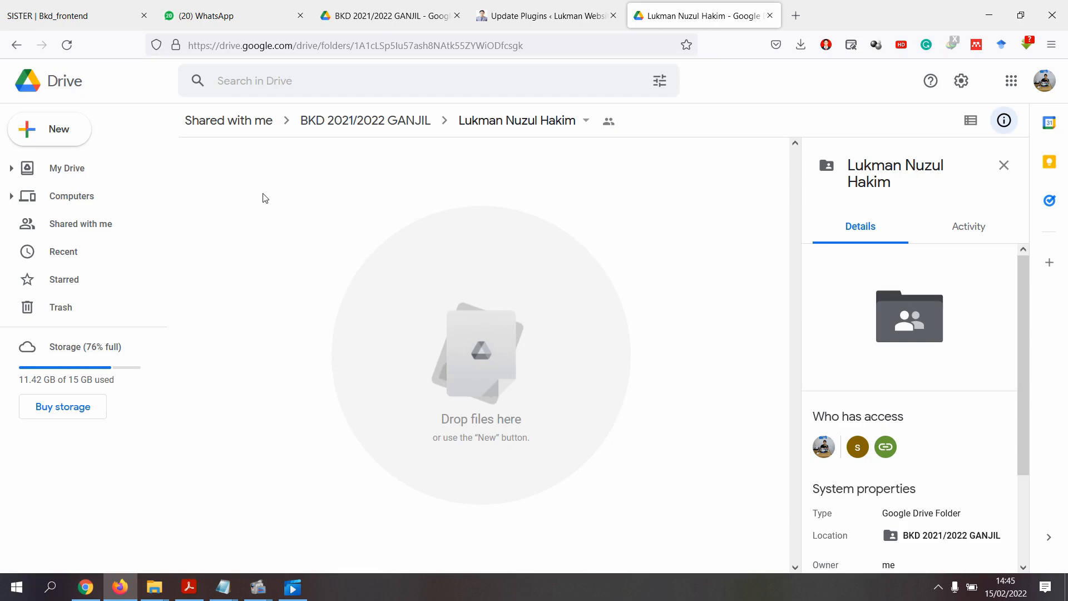
pyautogui.rightClick(264, 194)
pyautogui.click(309, 218)
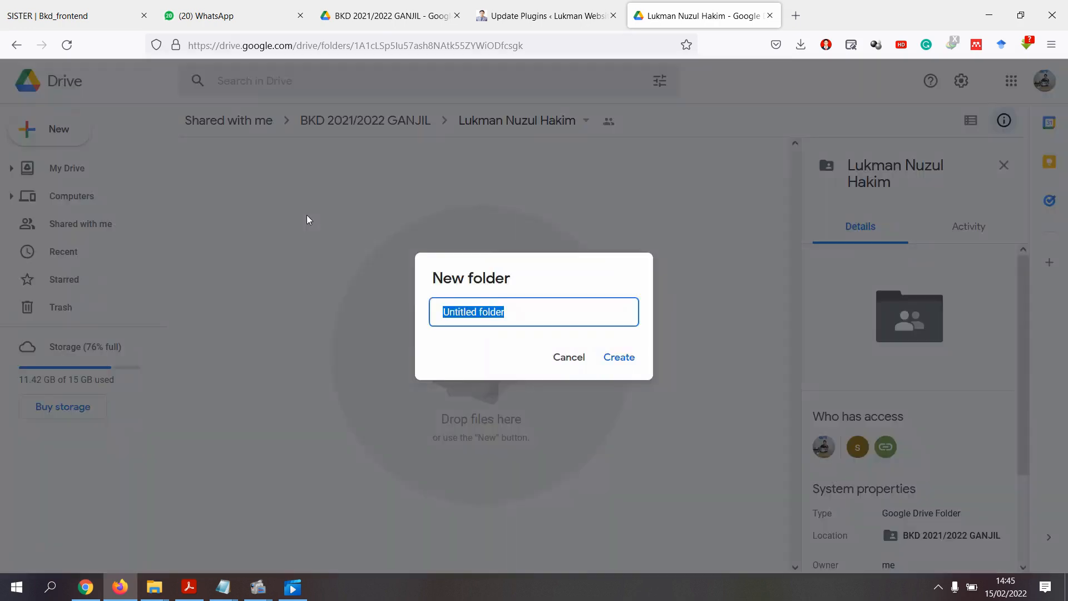
pyautogui.write('P')
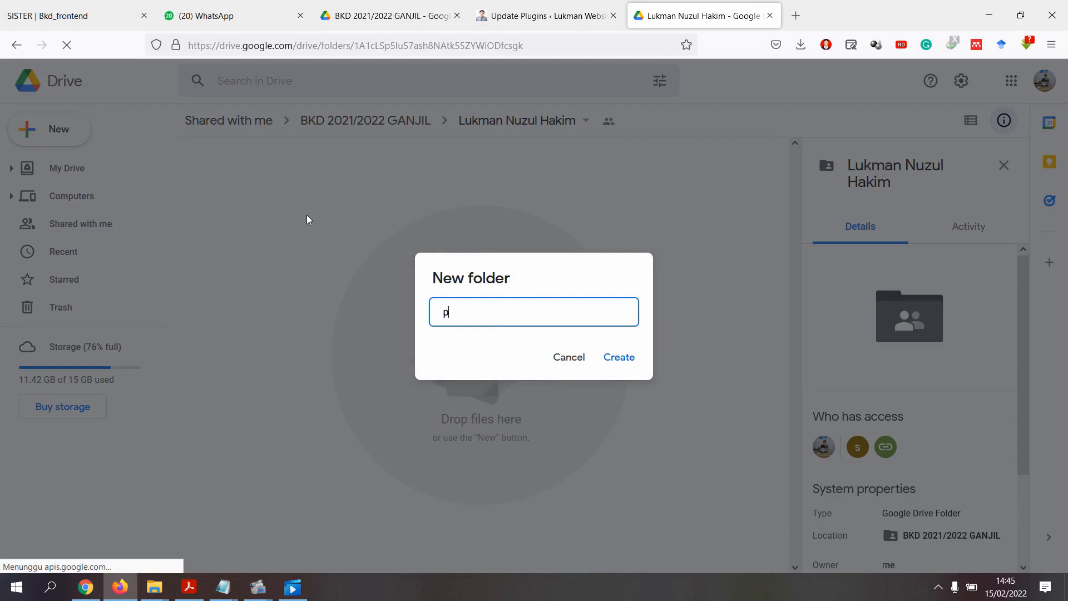
pyautogui.write('ENGAJARAN')
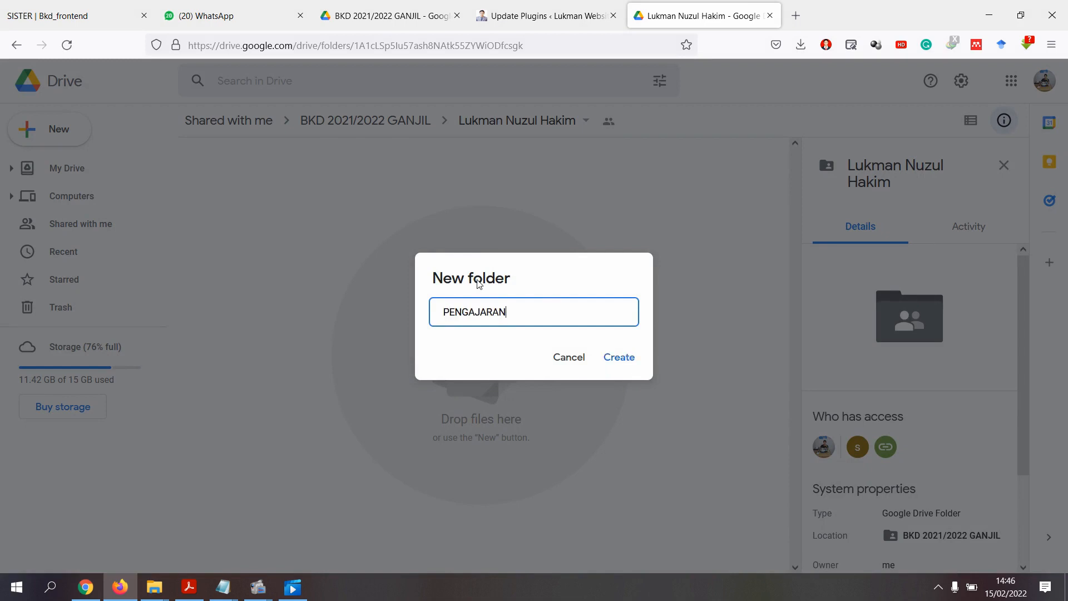
pyautogui.click(627, 359)
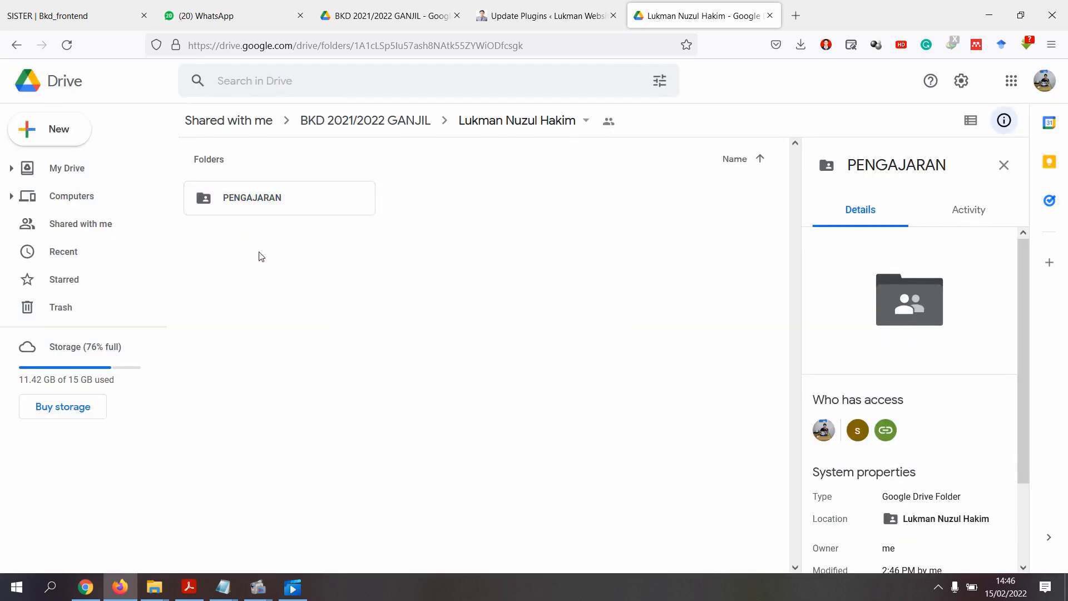
# - Inside PENGAJARAN, create a new PENGANTAR MANAJEMEN course folder
pyautogui.doubleClick(246, 202)
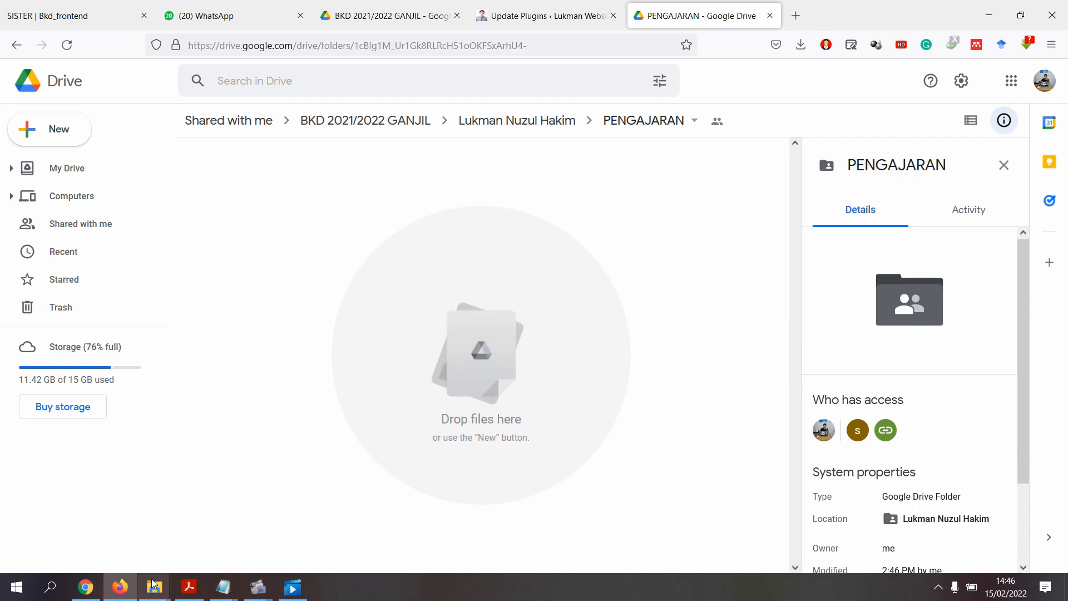
pyautogui.rightClick(270, 259)
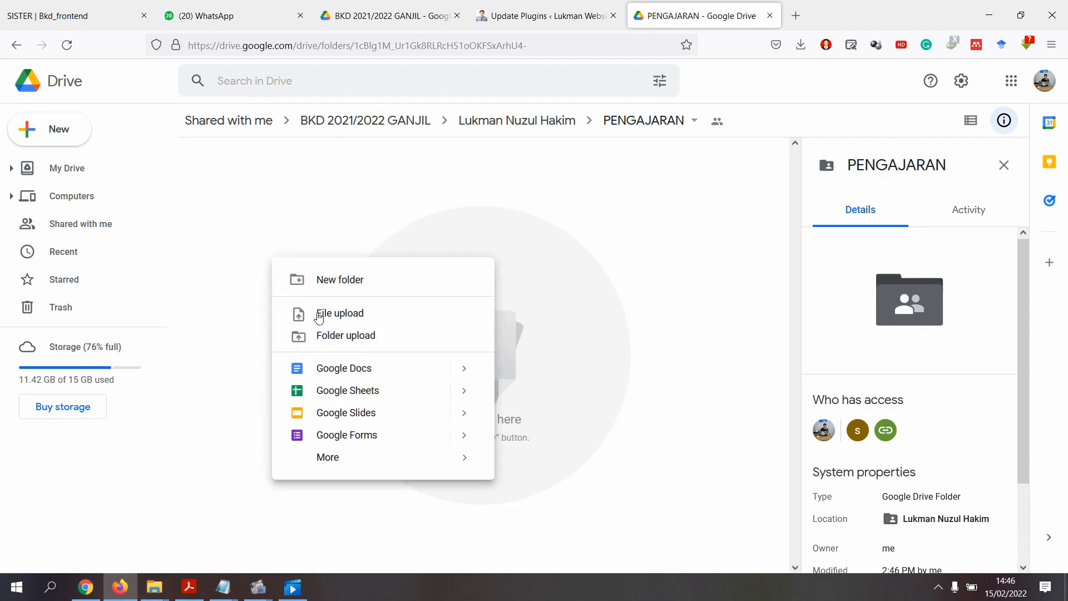
pyautogui.click(342, 279)
pyautogui.write('PEN')
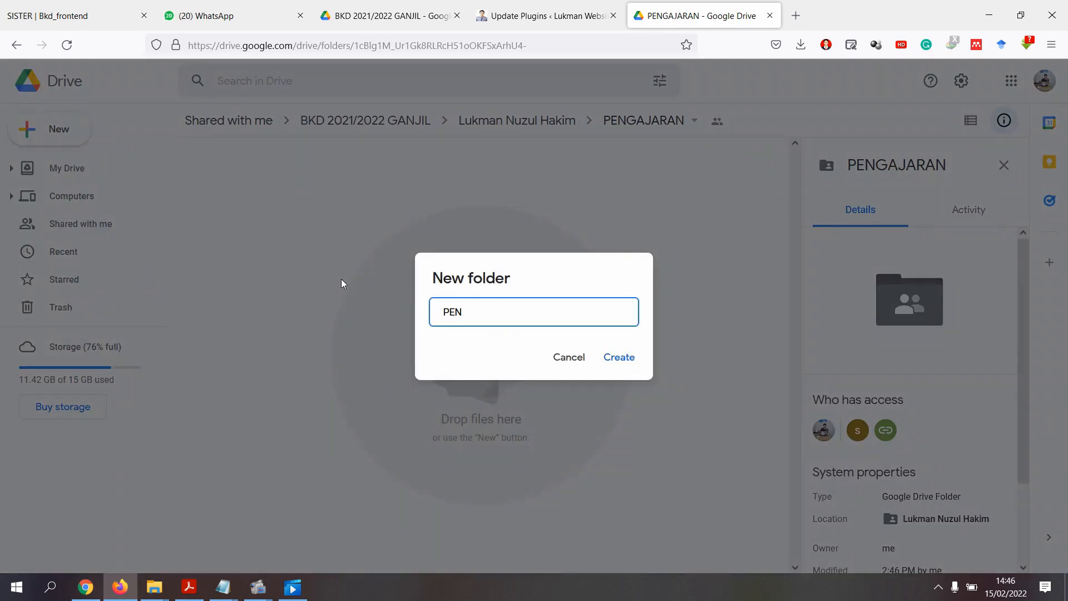
pyautogui.write('GANTAR MANJEMEN')
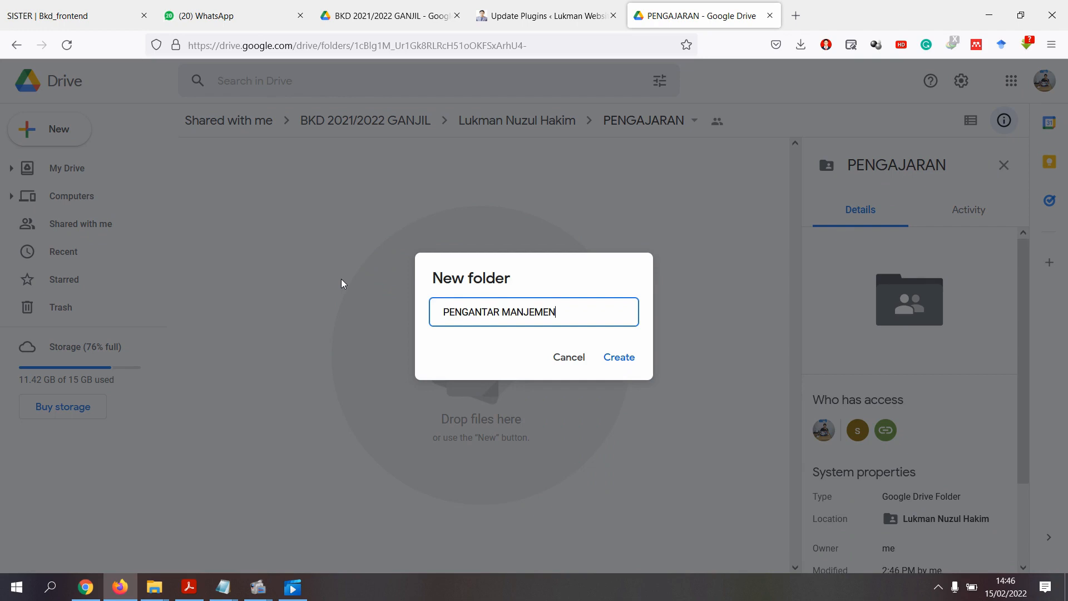
pyautogui.write('A')
pyautogui.click(629, 360)
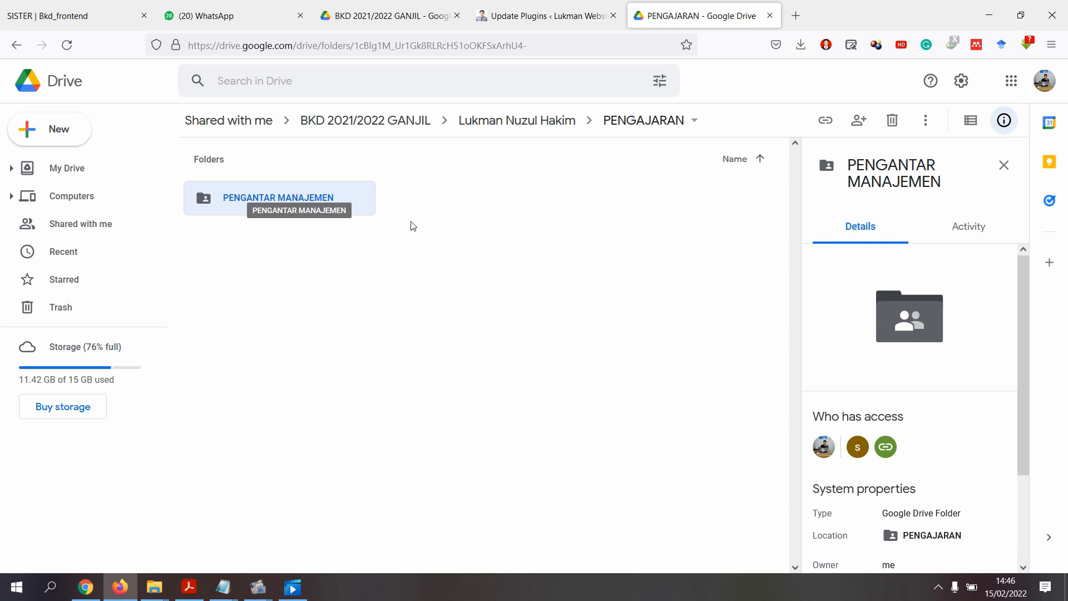
# - Open PENGANTAR MANAJEMEN and drag RPS.pdf from File Explorer into it
pyautogui.doubleClick(301, 203)
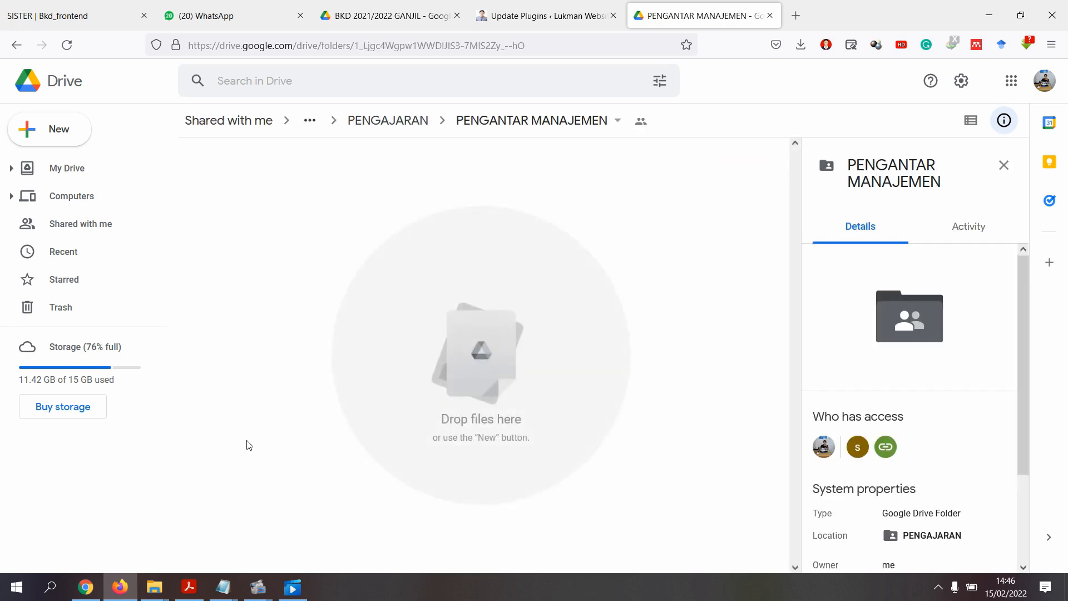
pyautogui.hotkey('alt', 'Tab')
pyautogui.hotkey('alt', 'Tab')
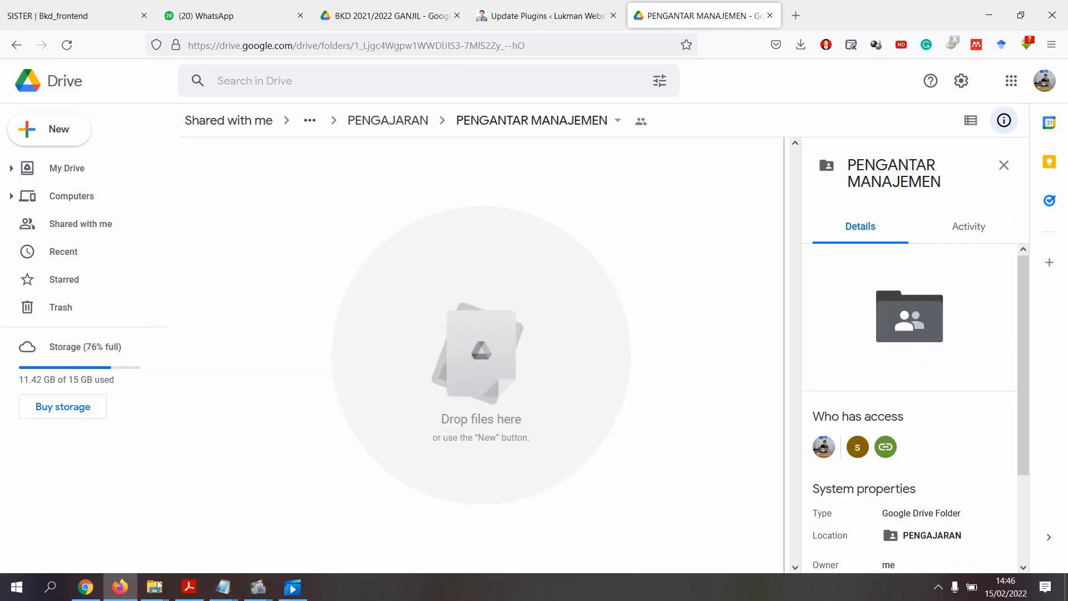
pyautogui.moveTo(154, 587)
pyautogui.click(182, 532)
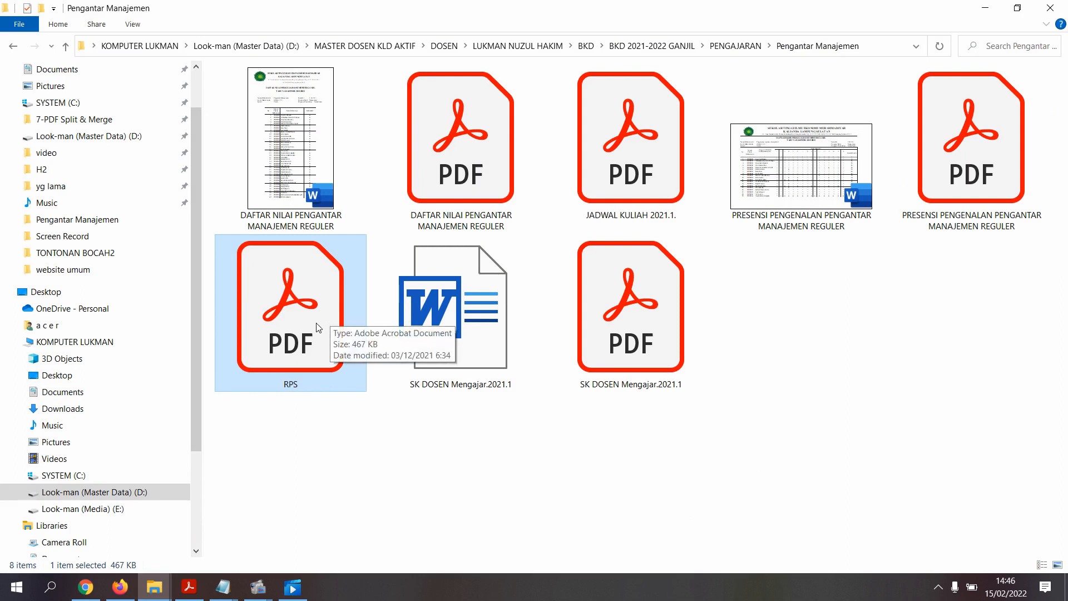
pyautogui.moveTo(318, 327); pyautogui.dragTo(306, 390)
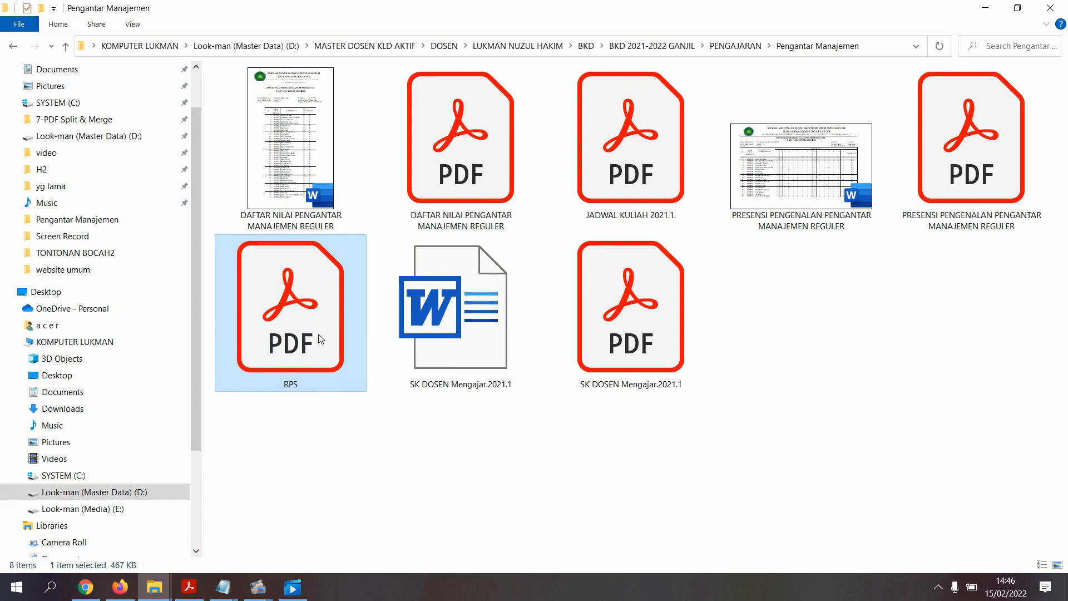
pyautogui.moveTo(321, 341); pyautogui.dragTo(443, 271)
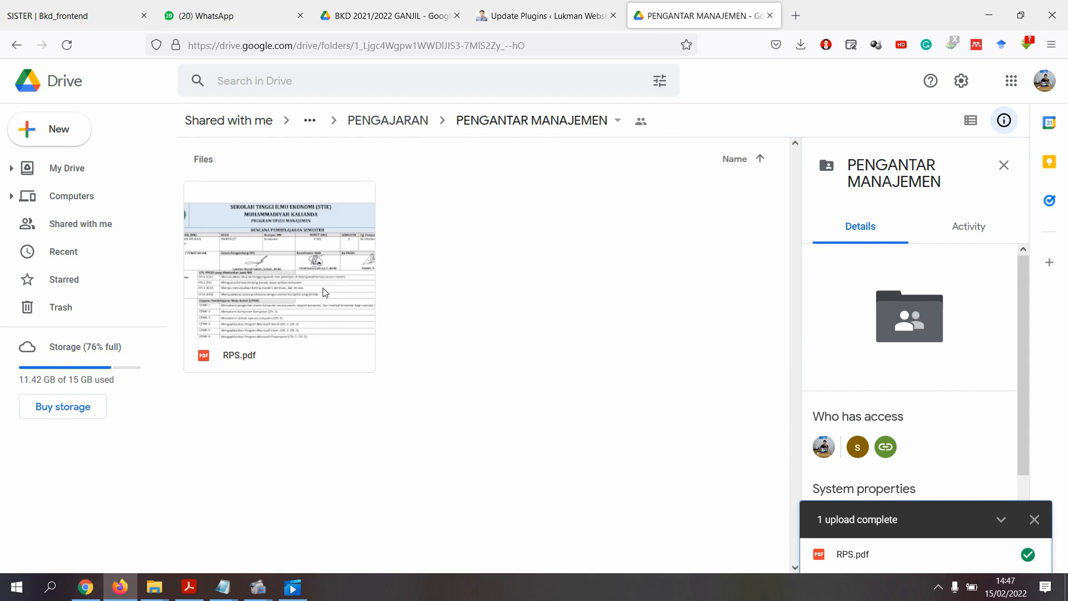
# - Copy RPS.pdf's Google Drive share link, open to anyone with the link, and return to SISTER
pyautogui.click(280, 298)
pyautogui.rightClick(291, 268)
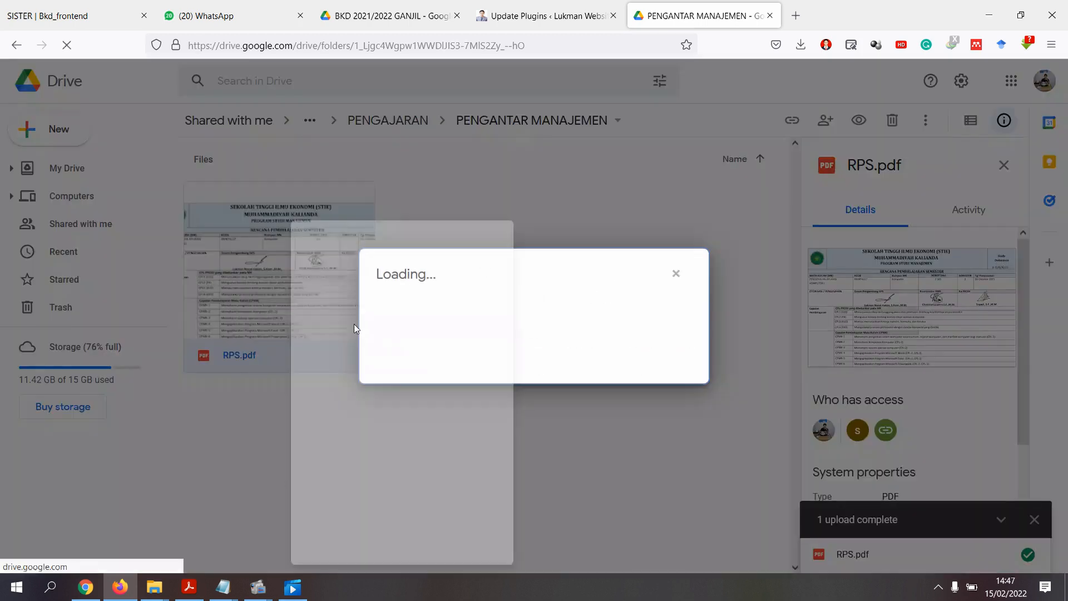
pyautogui.click(354, 324)
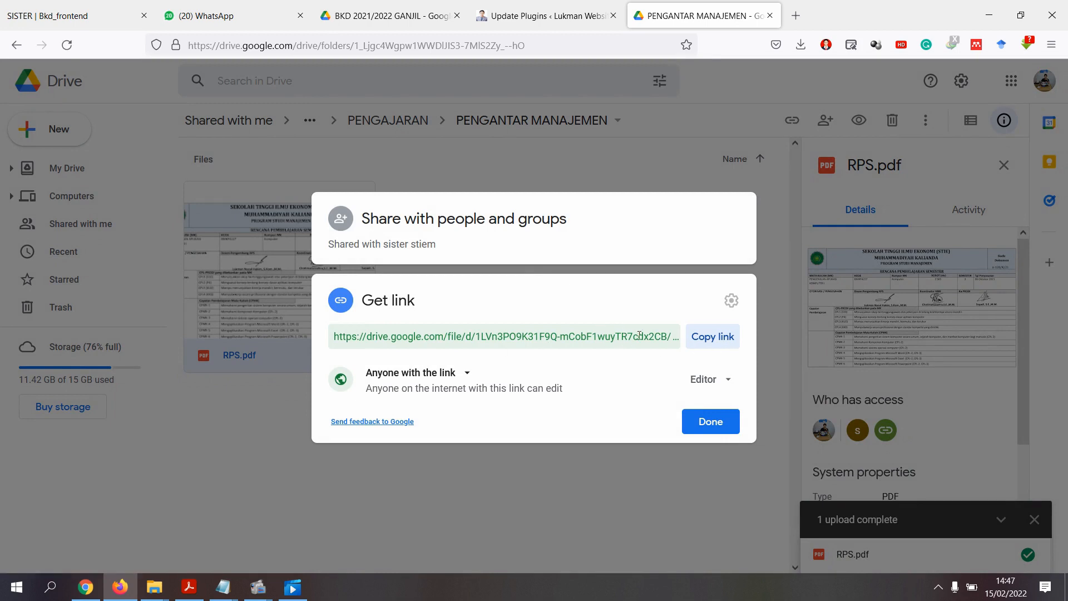
pyautogui.click(712, 342)
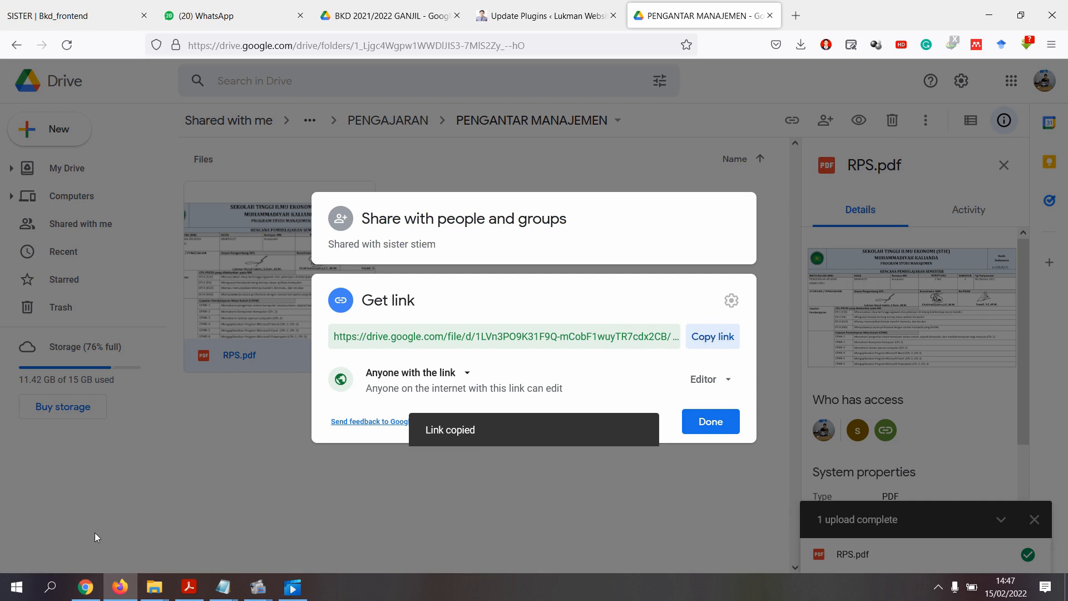
pyautogui.click(95, 587)
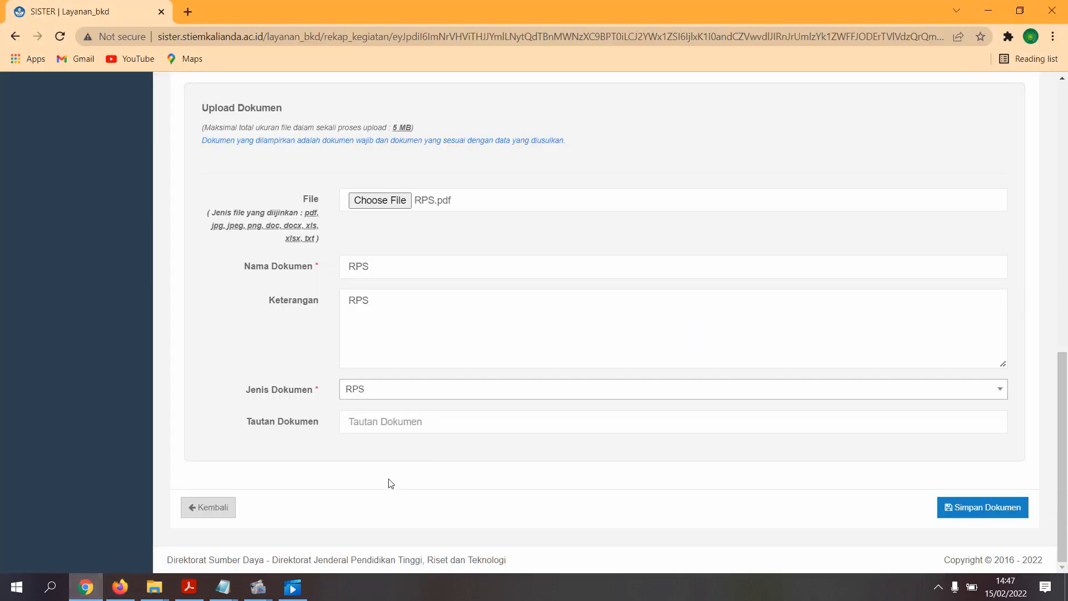
# - Paste RPS.pdf's Drive link into the Tautan Dokumen field and check the pasted URL
pyautogui.click(405, 424)
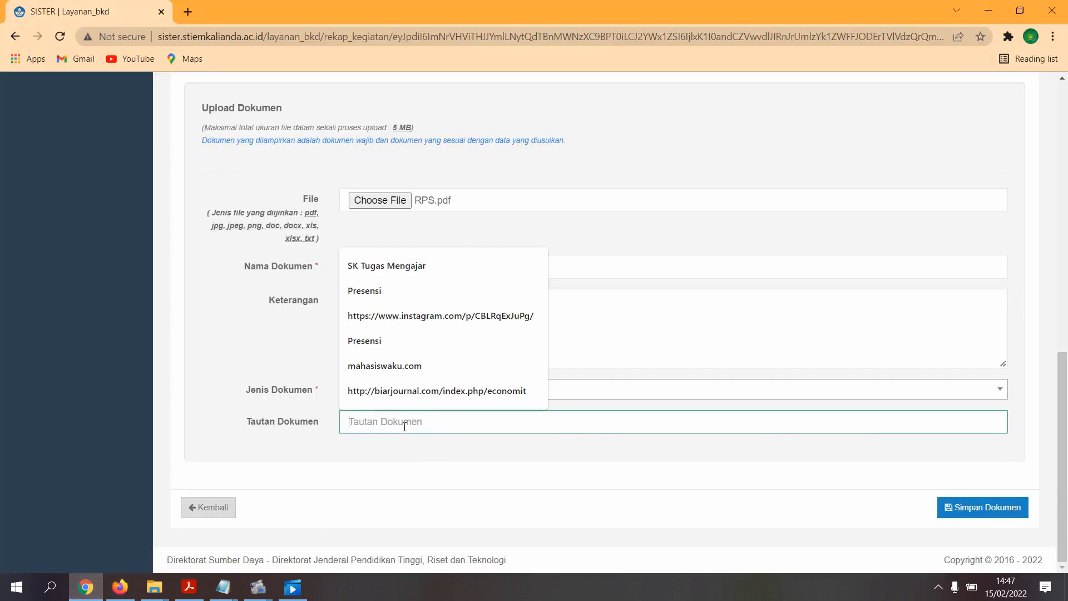
pyautogui.hotkey('ctrl', 'v')
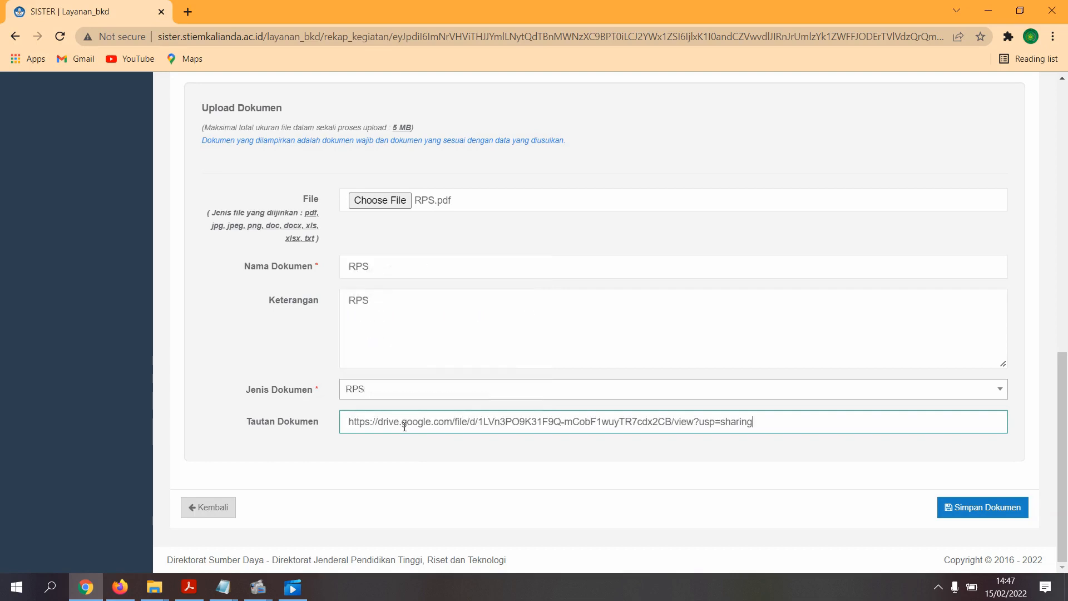
pyautogui.click(128, 587)
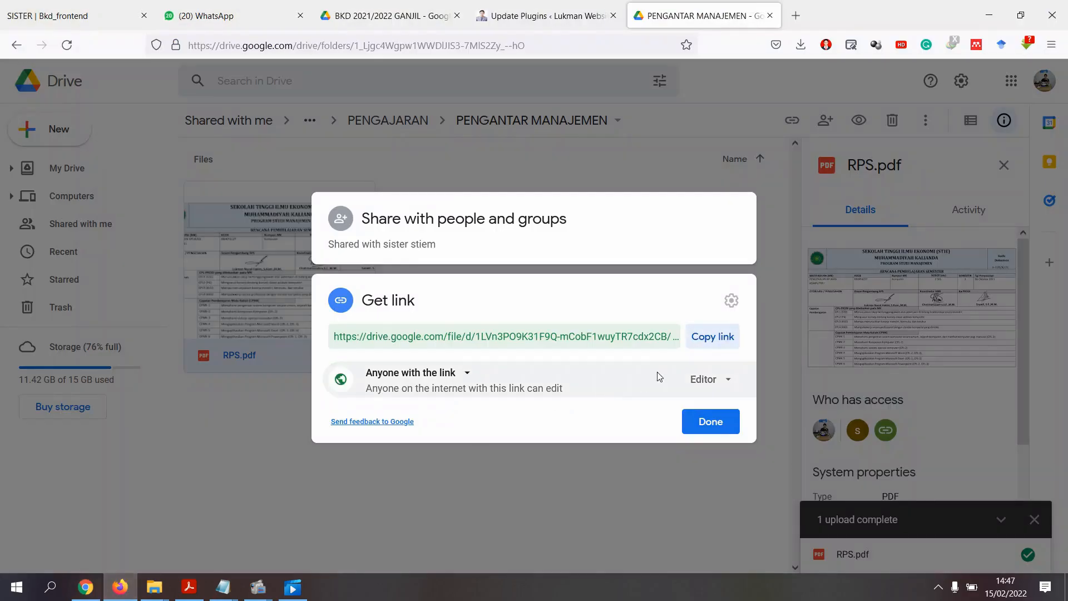
pyautogui.click(699, 339)
pyautogui.click(87, 587)
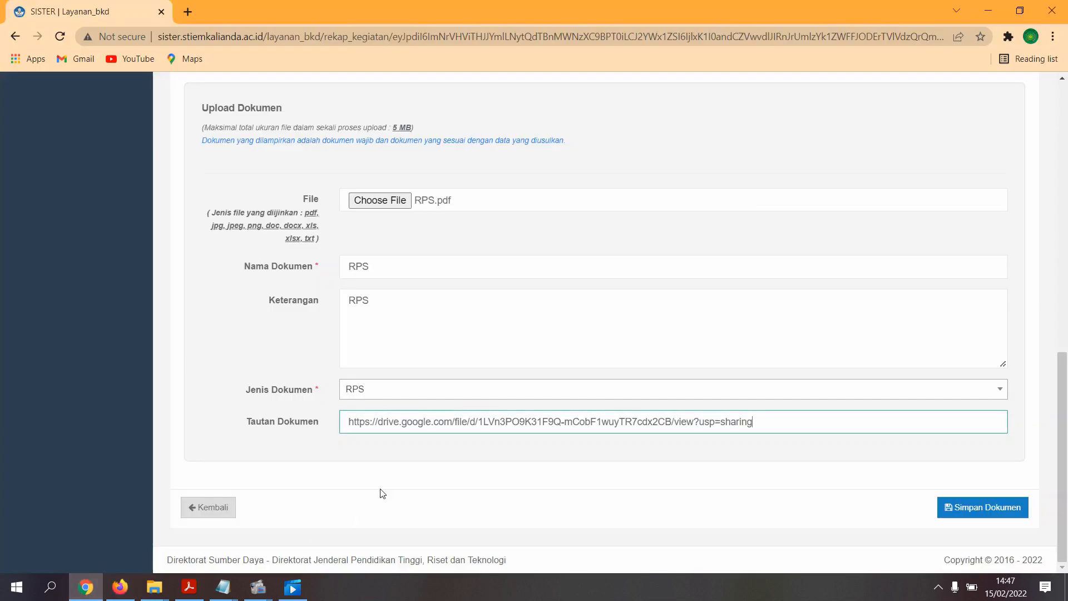
pyautogui.moveTo(345, 423); pyautogui.dragTo(762, 416)
pyautogui.hotkey('ctrl', 'v')
pyautogui.moveTo(769, 422); pyautogui.dragTo(343, 428)
pyautogui.click(801, 421)
pyautogui.moveTo(320, 422)
pyautogui.mouseDown()
pyautogui.moveTo(249, 421)
pyautogui.moveTo(320, 422)
pyautogui.mouseUp()
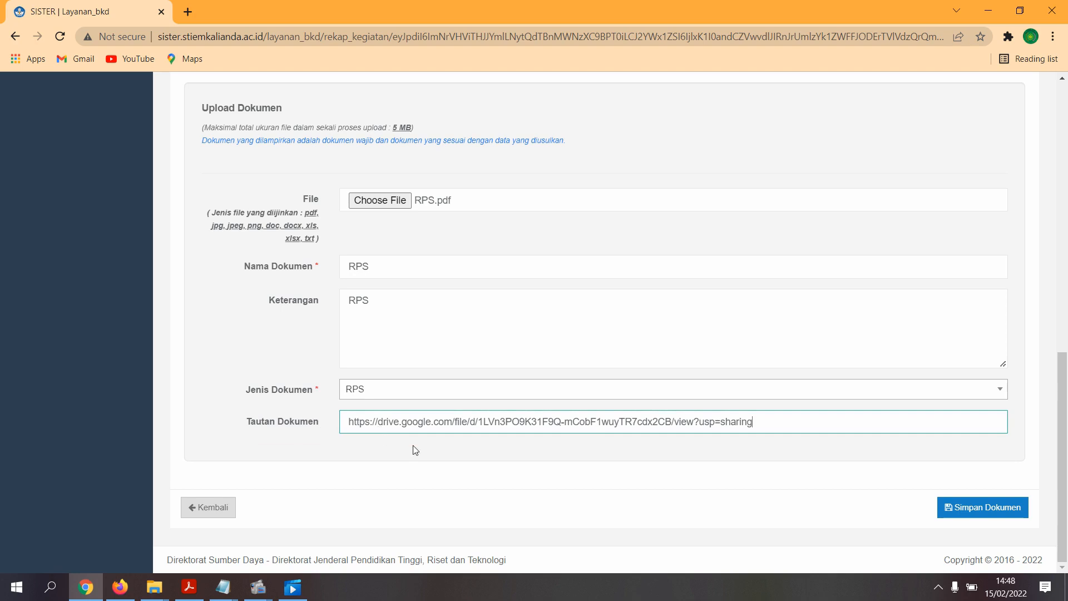
# - Save the RPS document and locate its new entry in the Dokumen Lain table
pyautogui.click(1007, 508)
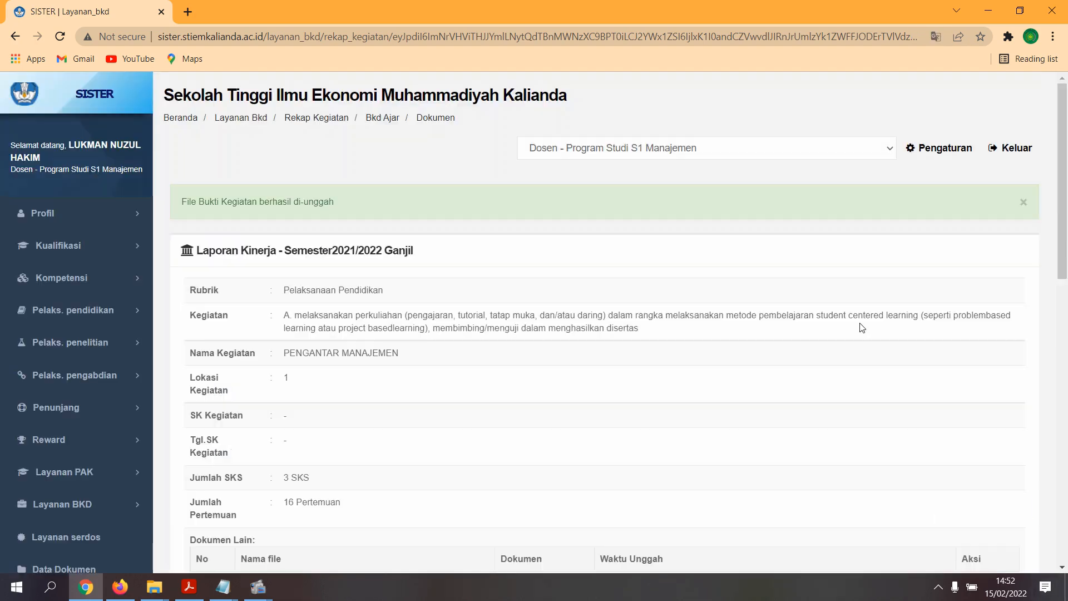
pyautogui.scroll(-5, 861, 327)
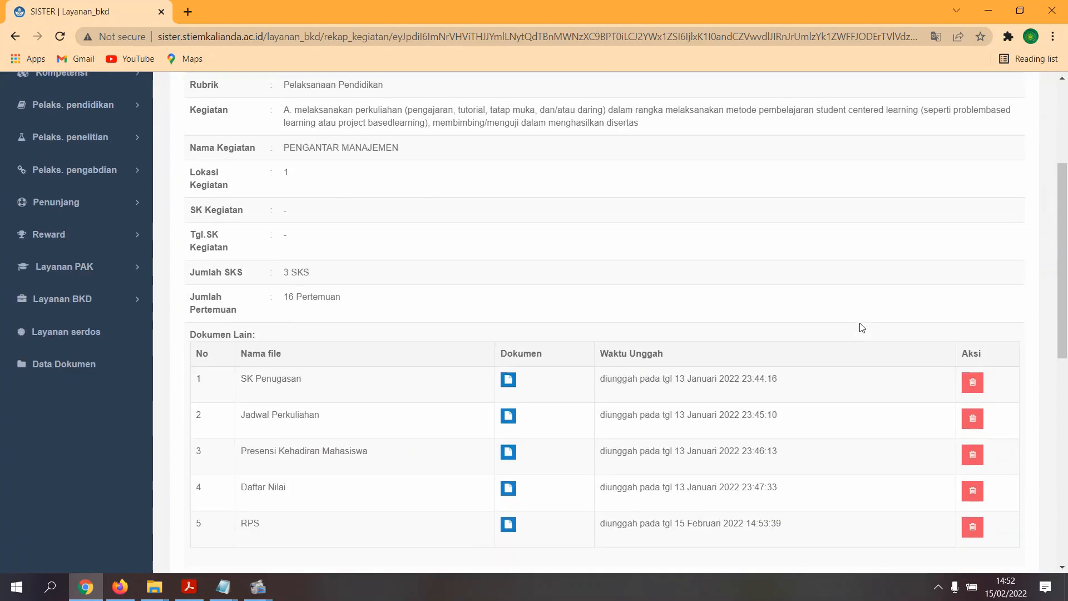
pyautogui.scroll(-1, 861, 327)
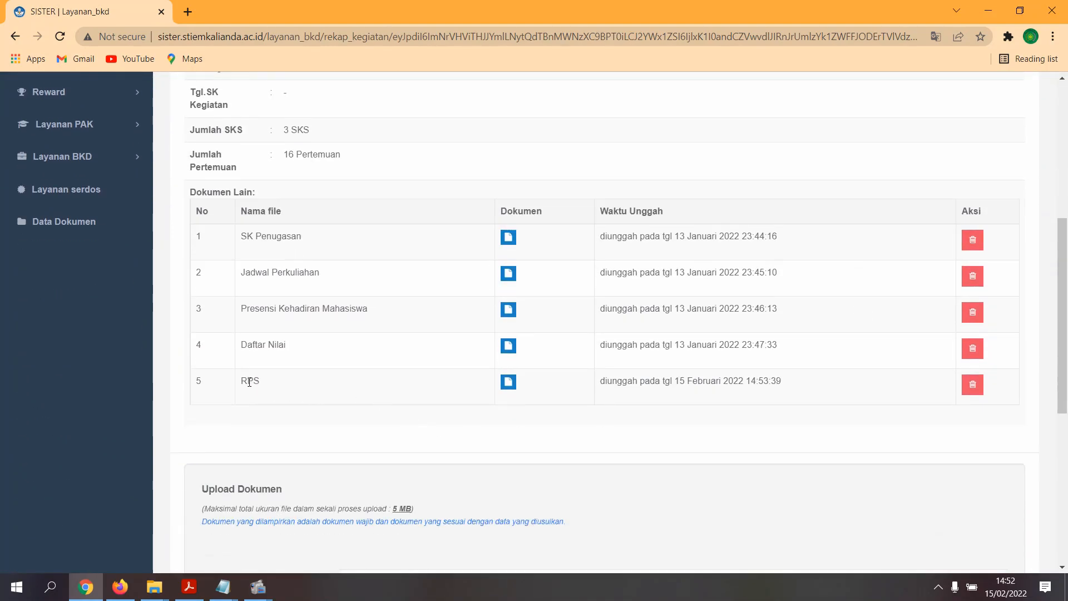
pyautogui.moveTo(244, 383); pyautogui.dragTo(296, 378)
pyautogui.click(553, 421)
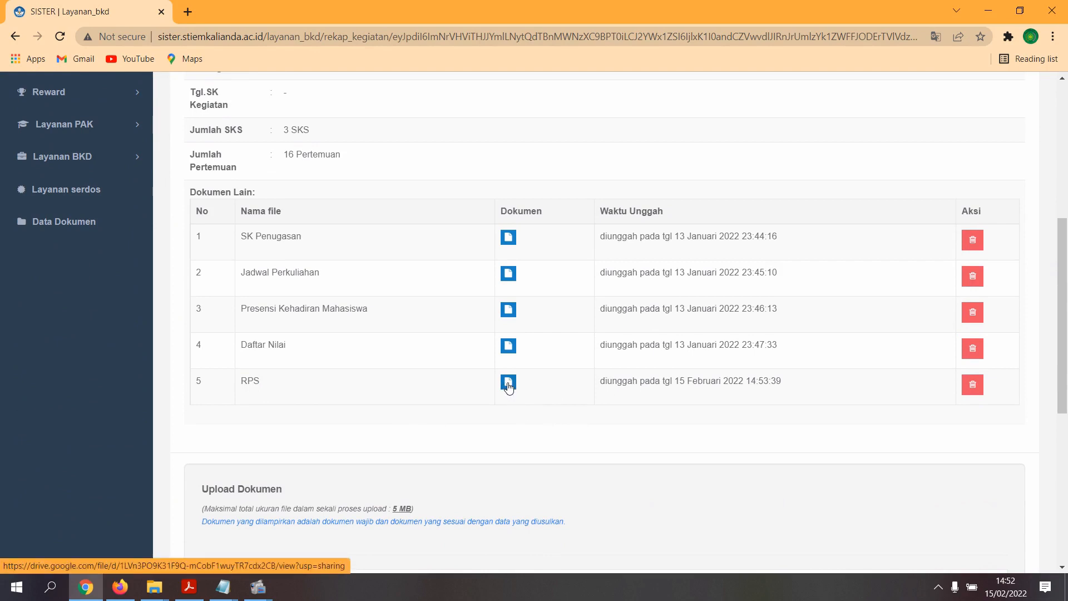
# - Open the uploaded RPS document to confirm it shows the RPS PDF, then close it
pyautogui.click(506, 388)
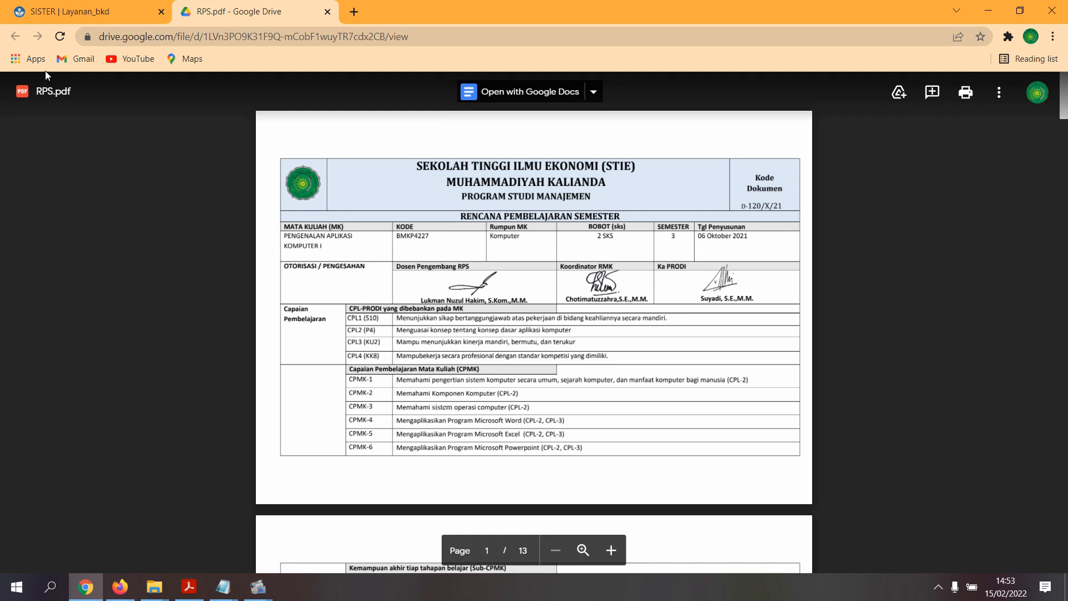
pyautogui.click(328, 12)
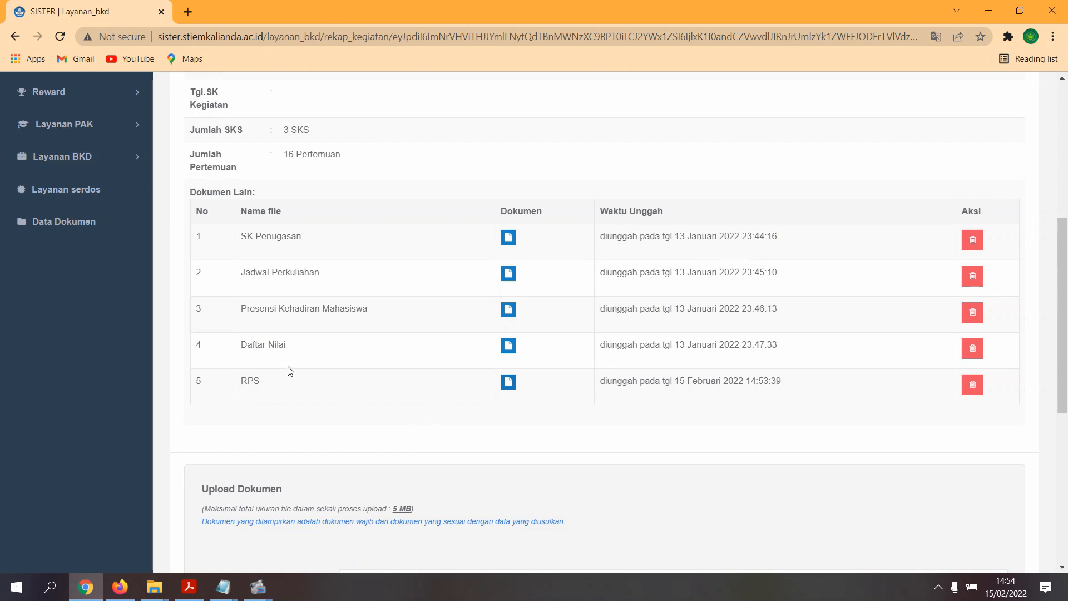
pyautogui.scroll(-4, 326, 400)
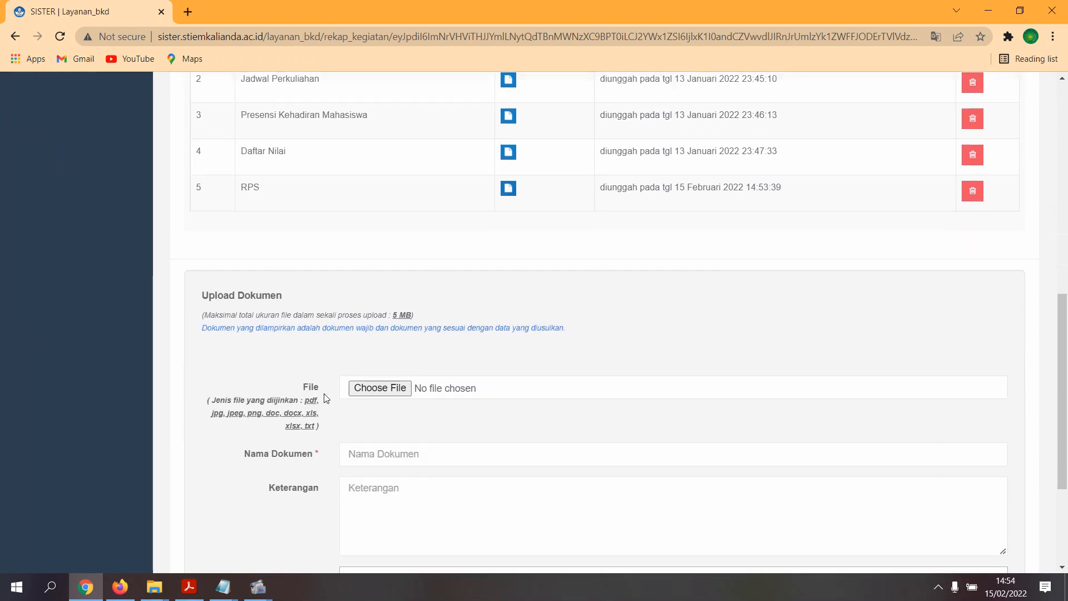
pyautogui.scroll(-3, 405, 425)
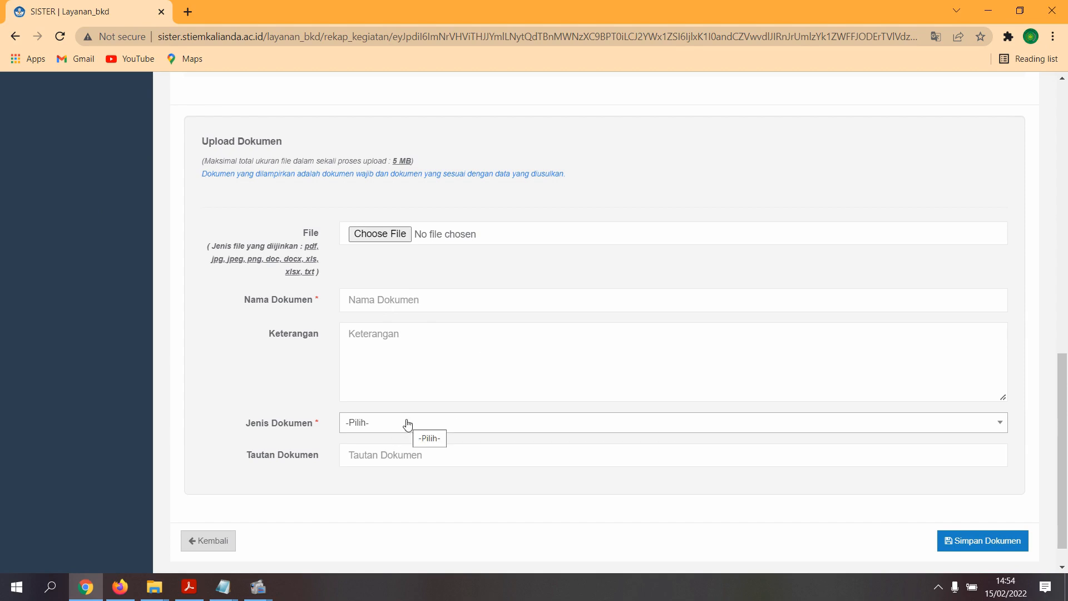
pyautogui.scroll(-1, 408, 425)
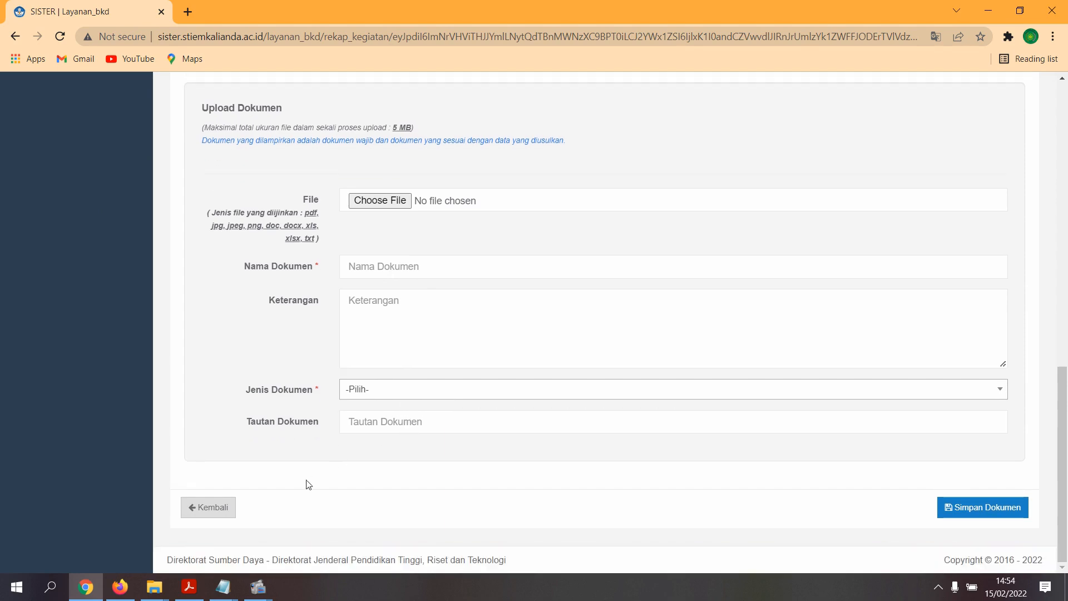
pyautogui.click(118, 585)
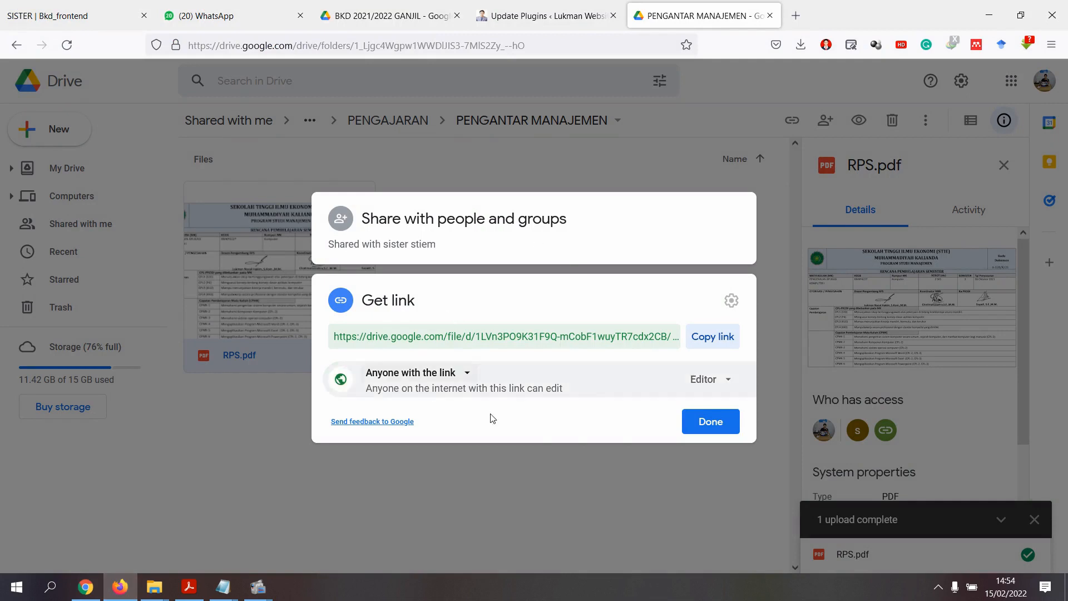
pyautogui.click(710, 421)
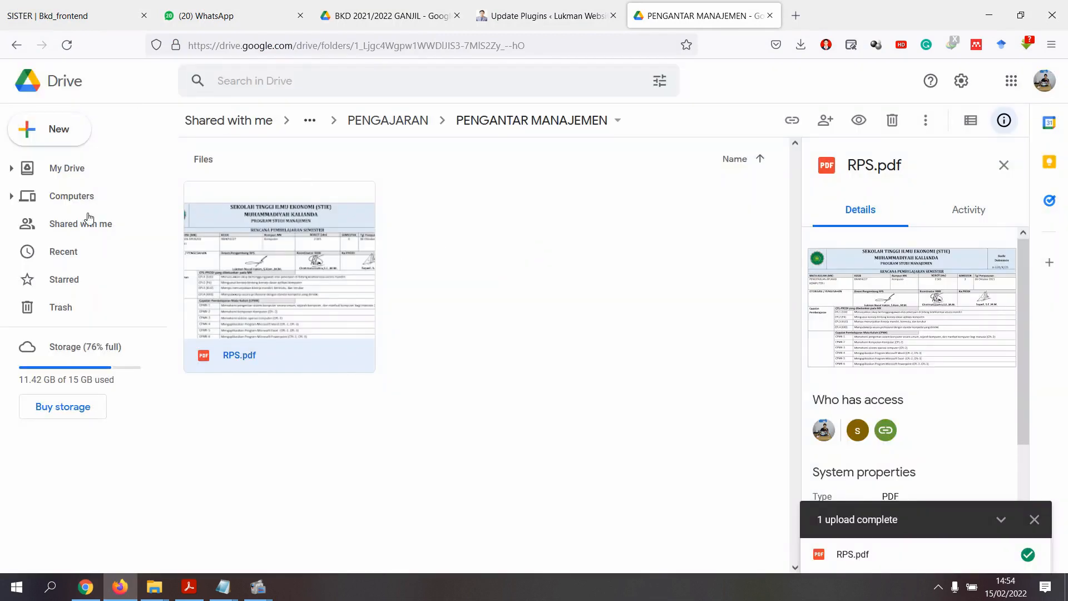
pyautogui.click(307, 121)
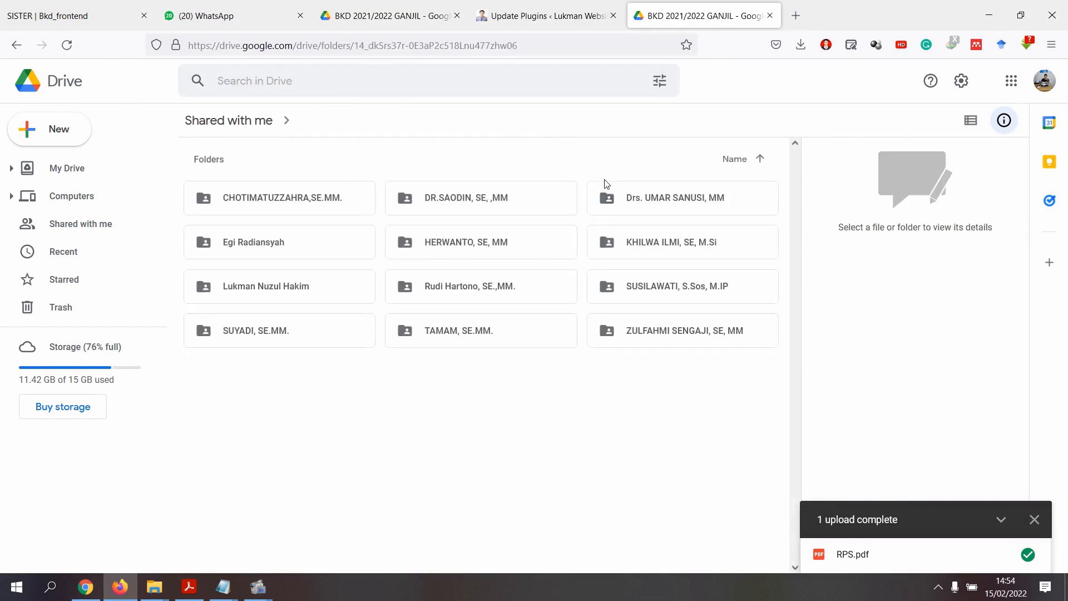
pyautogui.moveTo(221, 588)
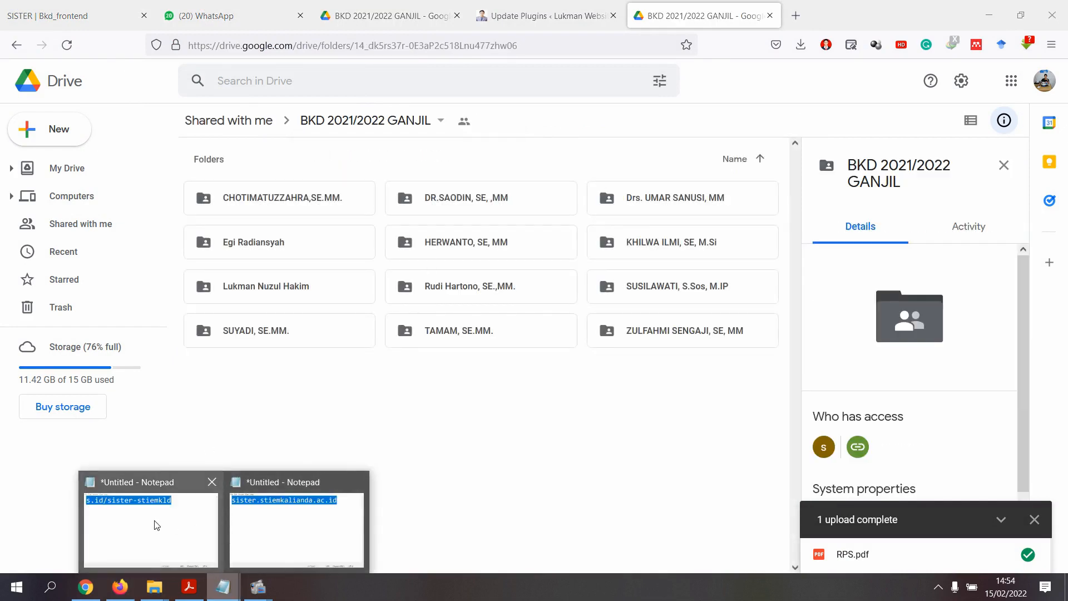
pyautogui.click(156, 520)
pyautogui.click(445, 178)
pyautogui.moveTo(315, 170); pyautogui.dragTo(770, 170)
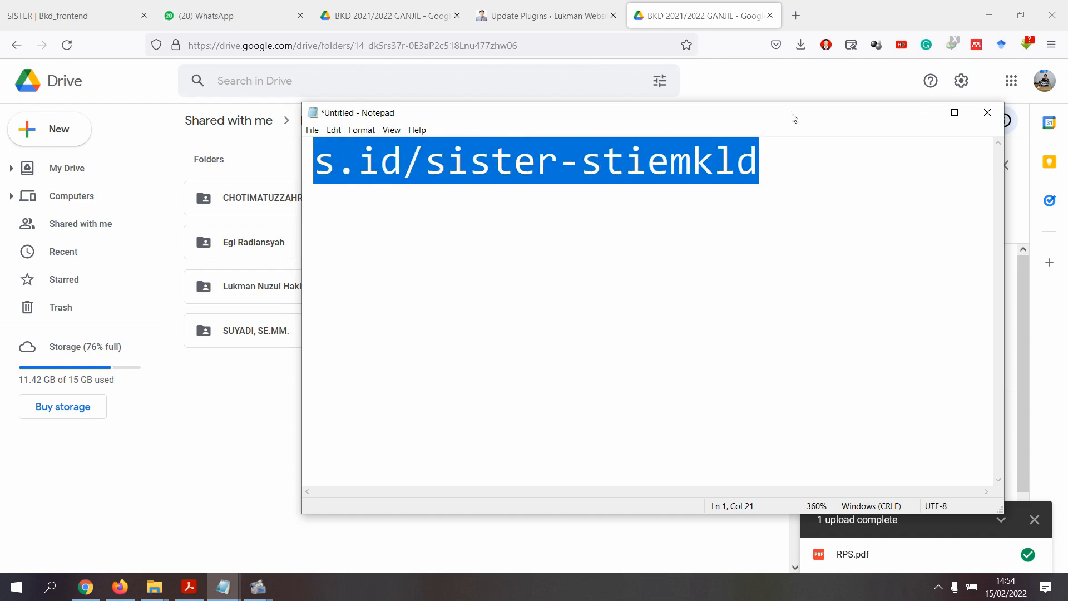
pyautogui.click(796, 16)
pyautogui.click(639, 44)
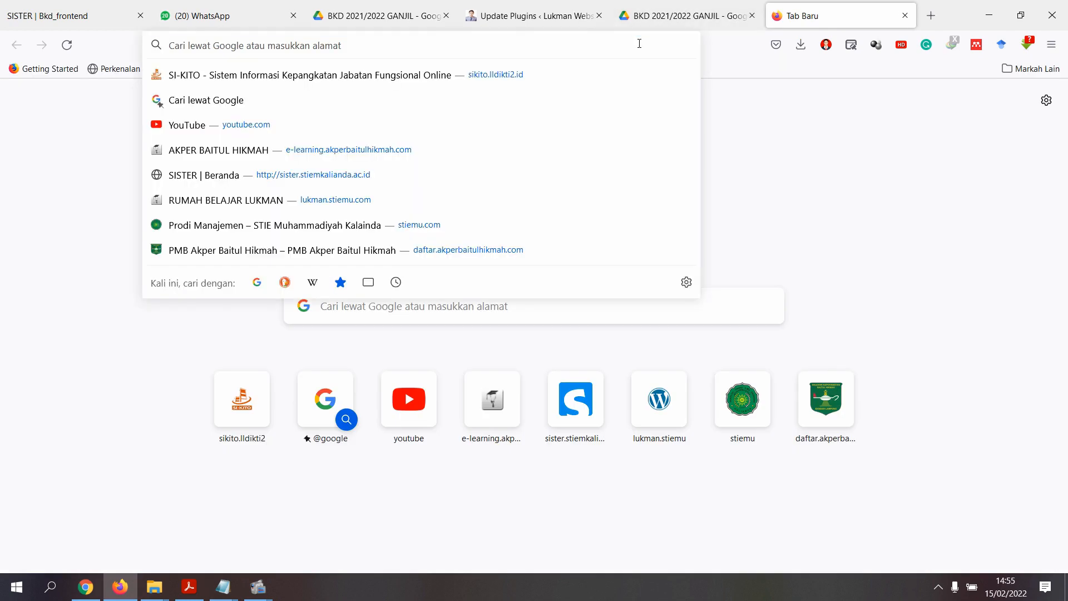
pyautogui.hotkey('ctrl', 'v')
pyautogui.press('Return')
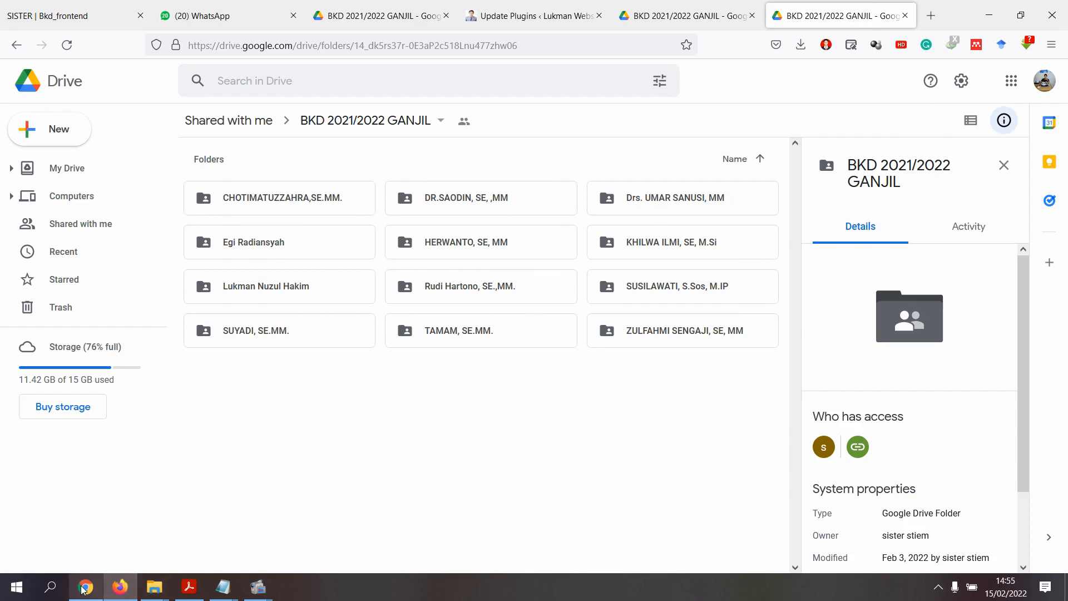
pyautogui.moveTo(118, 595)
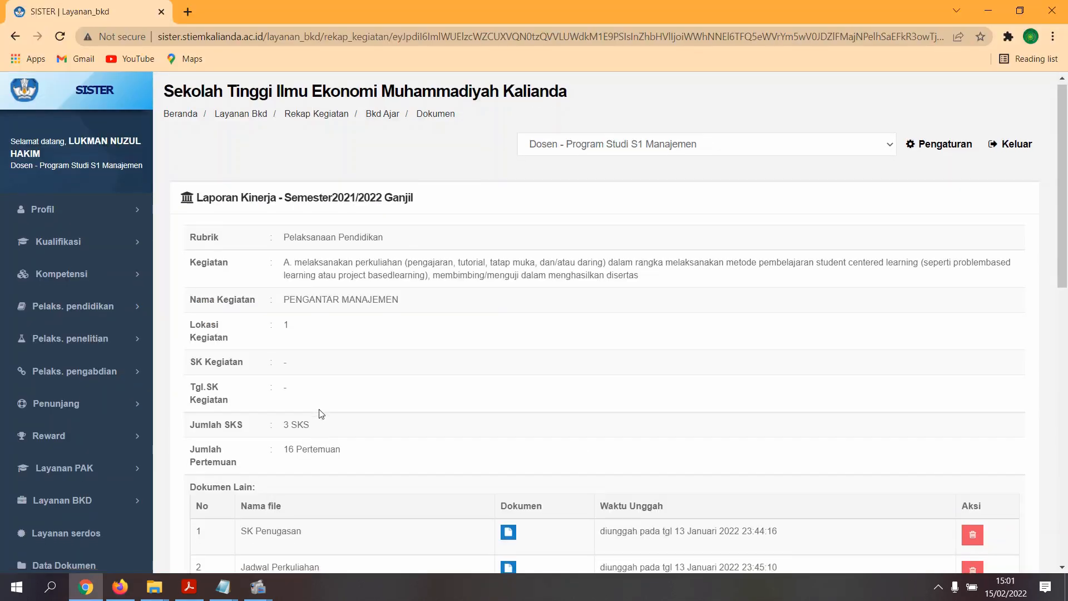
# - Go back from the PENGANTAR MANAJEMEN documents and review the Pelaksanaan Pendidikan courses totalling 8 sks
pyautogui.scroll(-4, 322, 416)
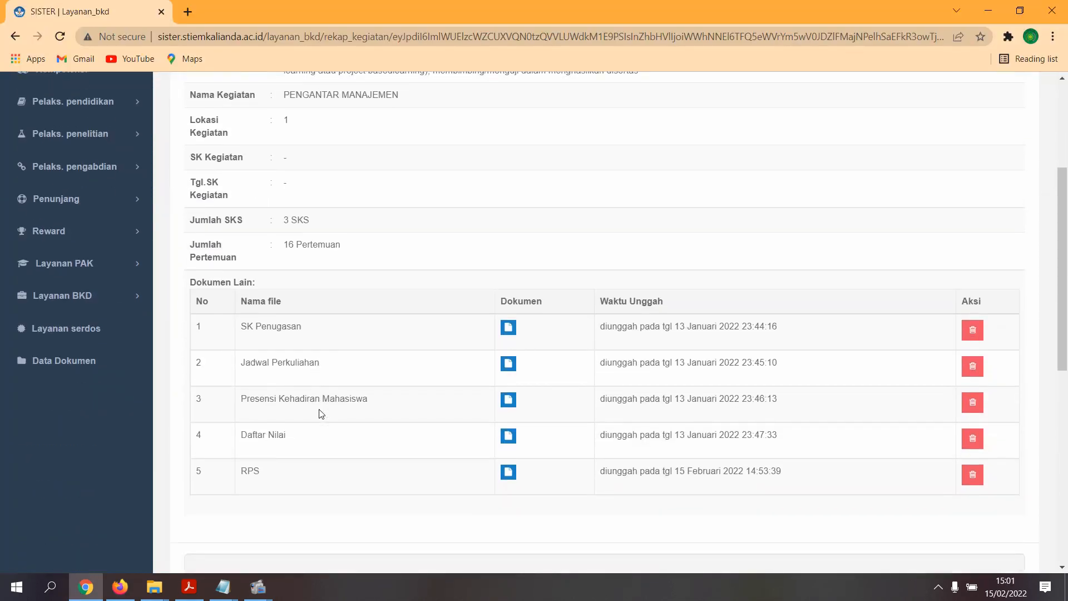
pyautogui.scroll(-1, 322, 414)
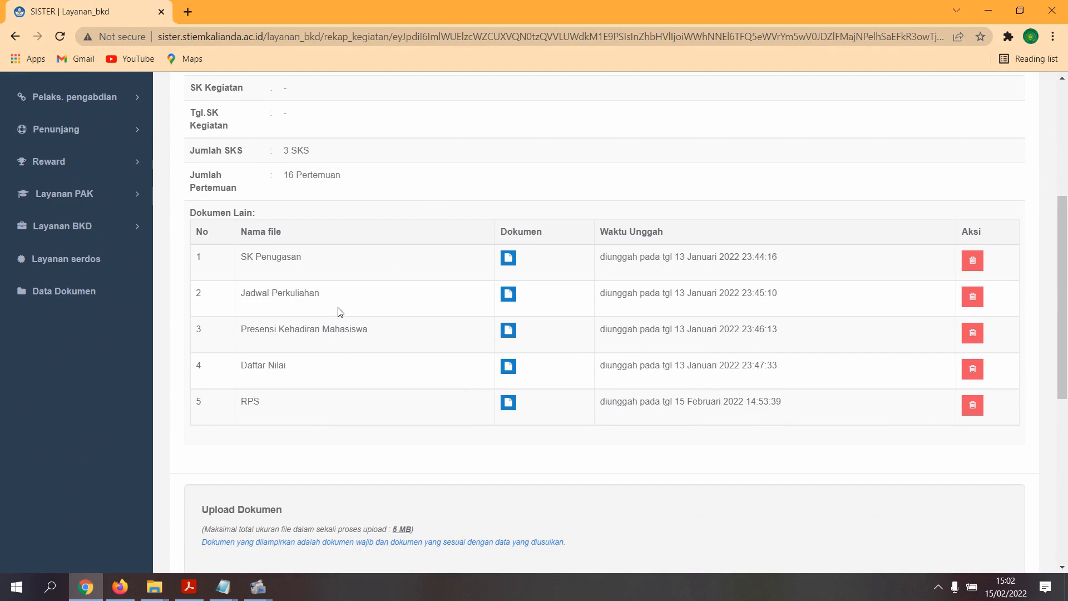
pyautogui.scroll(-1, 334, 350)
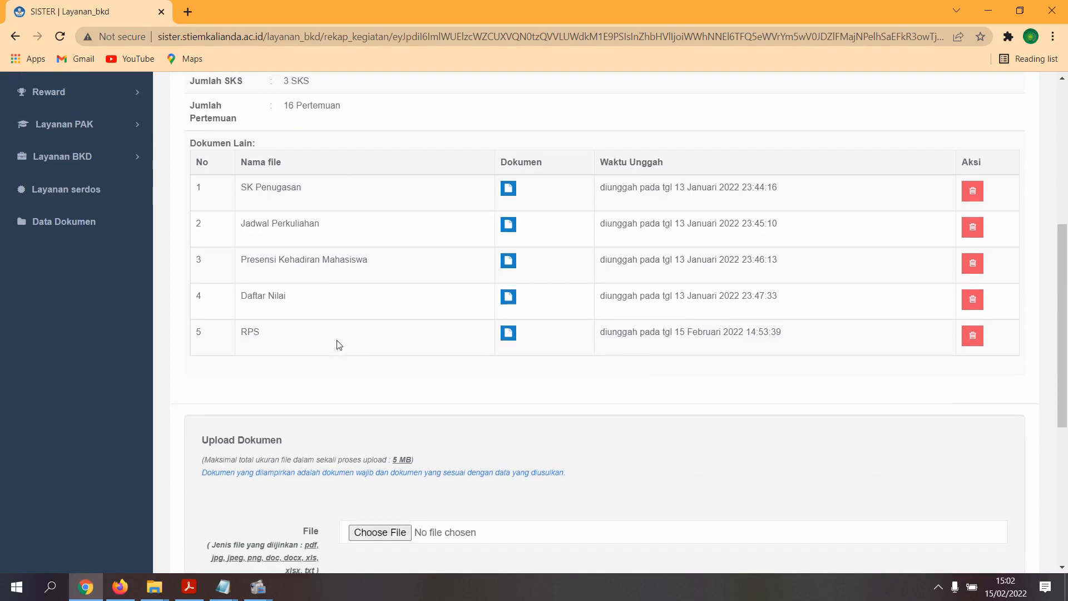
pyautogui.scroll(2, 331, 311)
pyautogui.scroll(-7, 321, 356)
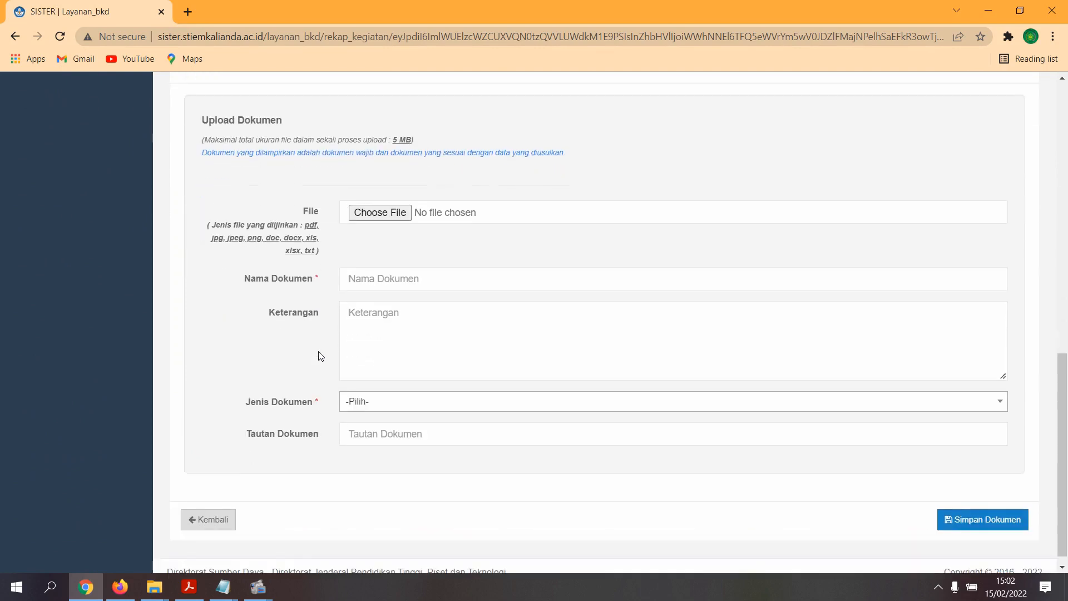
pyautogui.click(210, 510)
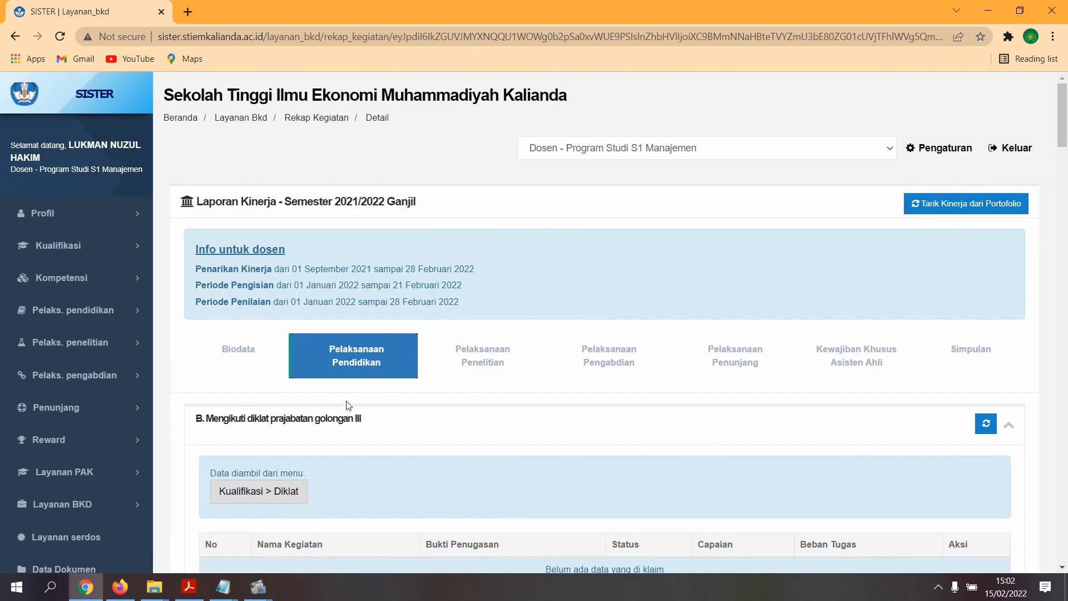
pyautogui.scroll(-7, 346, 404)
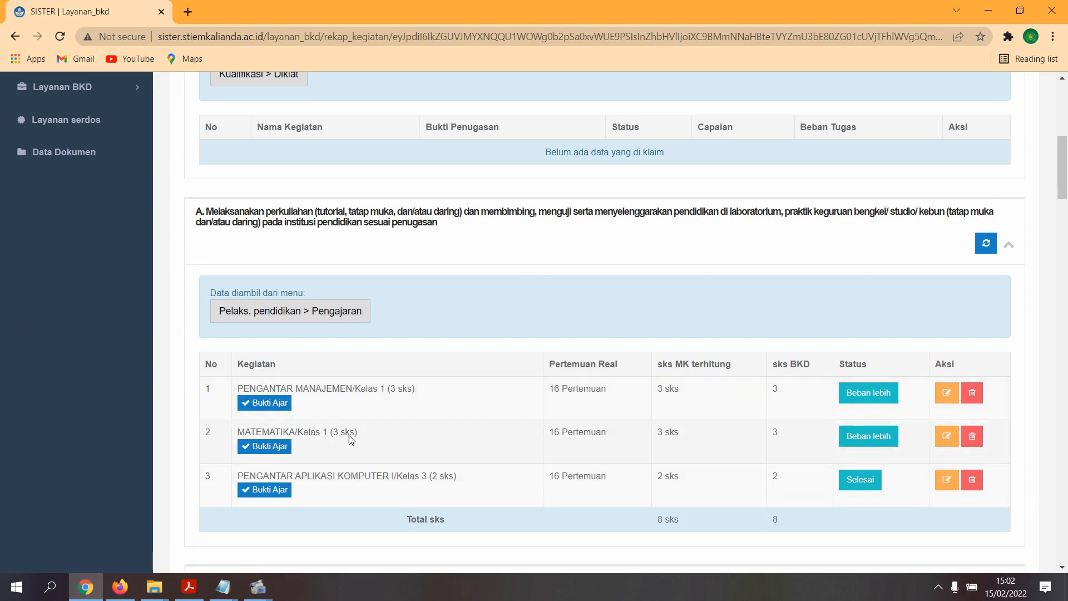
pyautogui.scroll(-5, 357, 439)
pyautogui.scroll(-8, 358, 439)
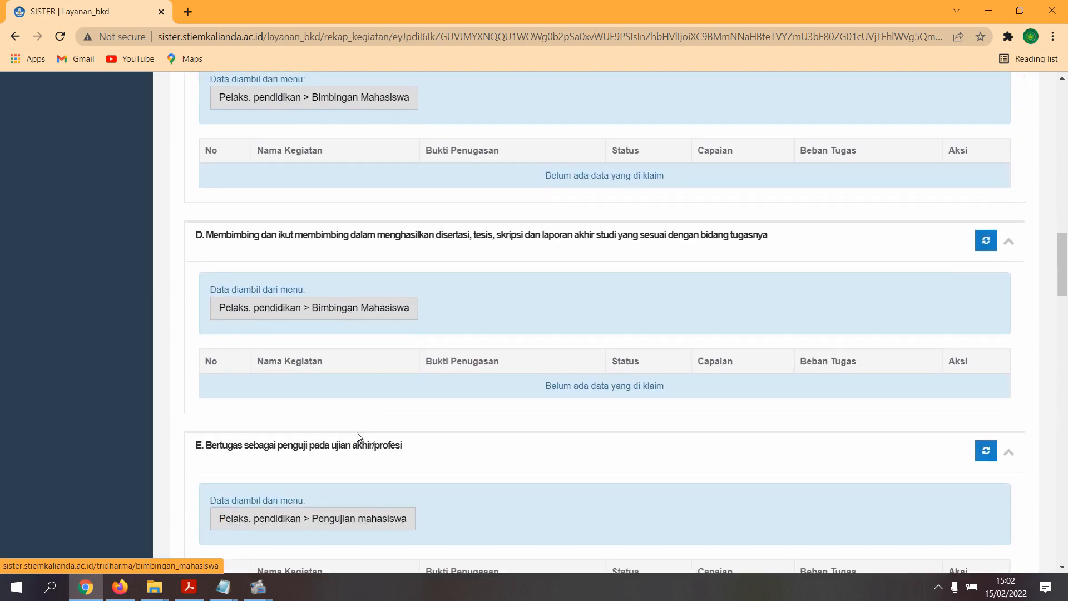
pyautogui.scroll(5, 358, 437)
pyautogui.scroll(10, 358, 437)
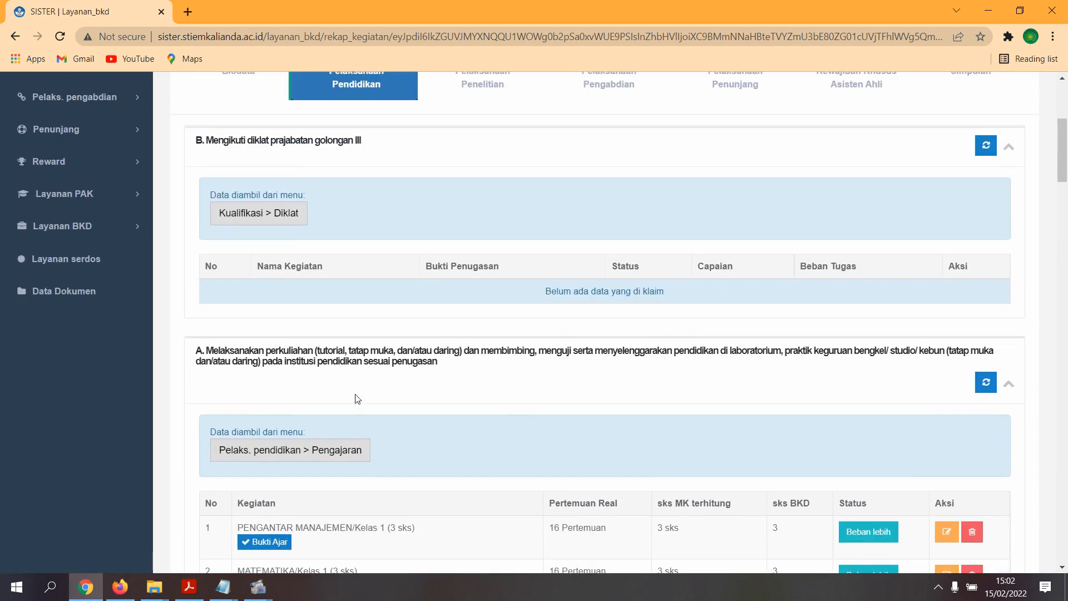
pyautogui.scroll(2, 357, 399)
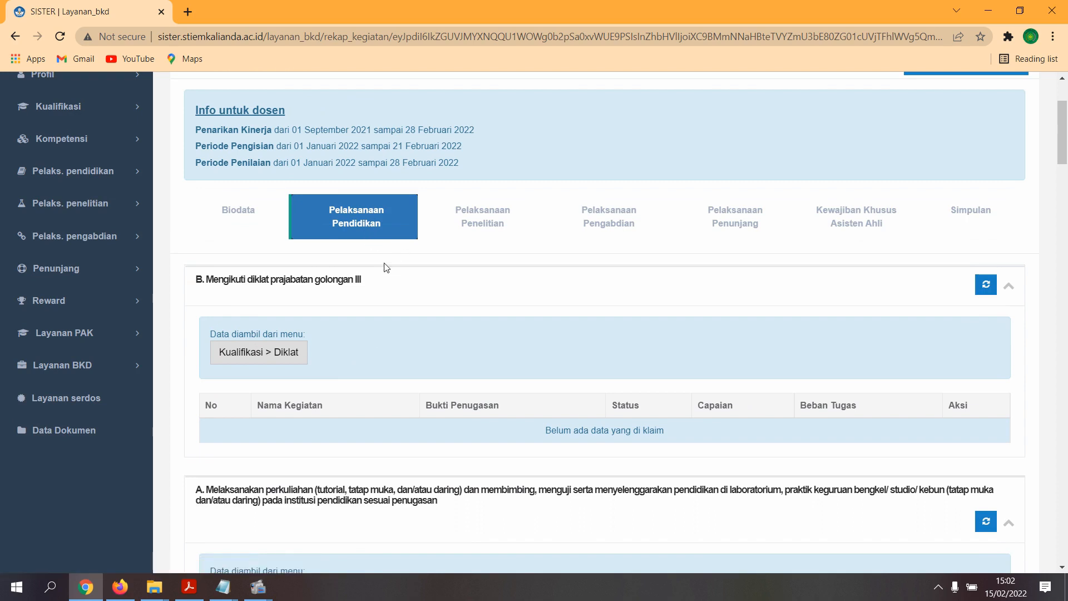
# - Show the Pelaksanaan Penelitian section with the Aplikompakku publication carrying workload 10
pyautogui.click(506, 223)
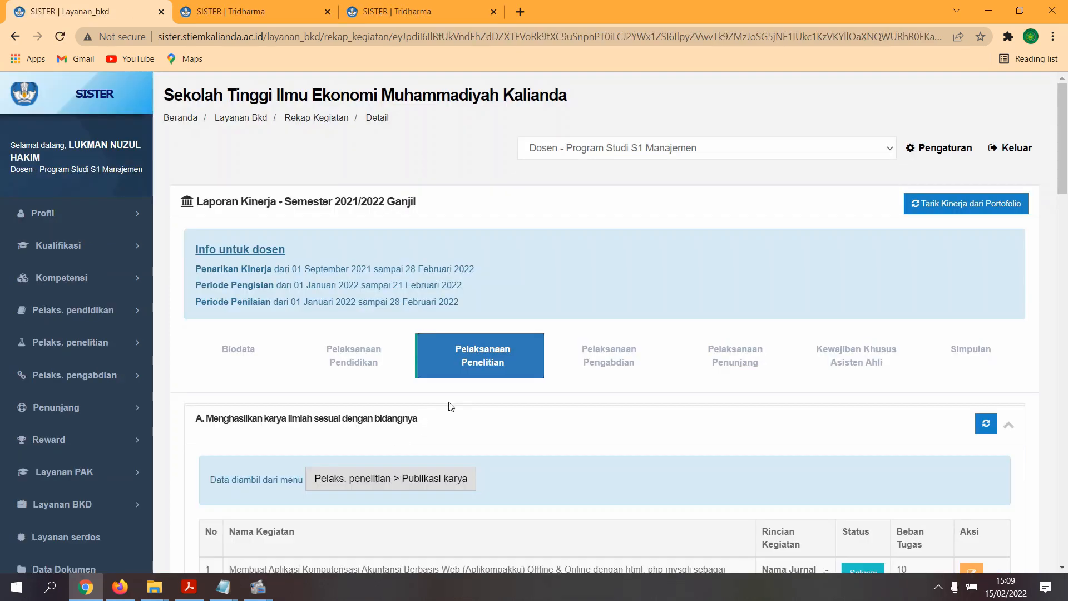
pyautogui.scroll(-3, 451, 407)
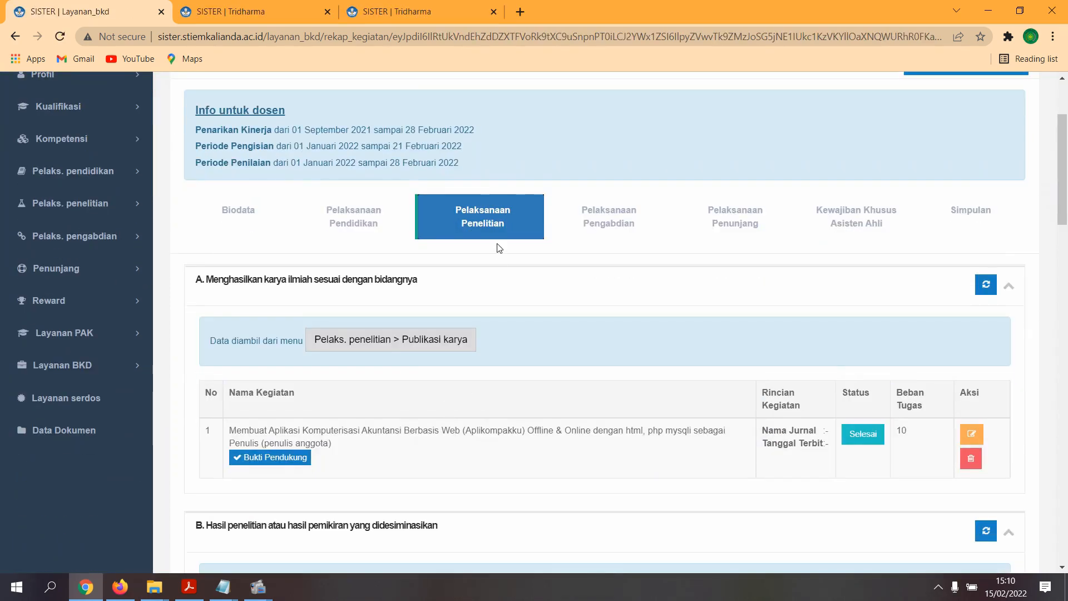
pyautogui.scroll(-1, 470, 296)
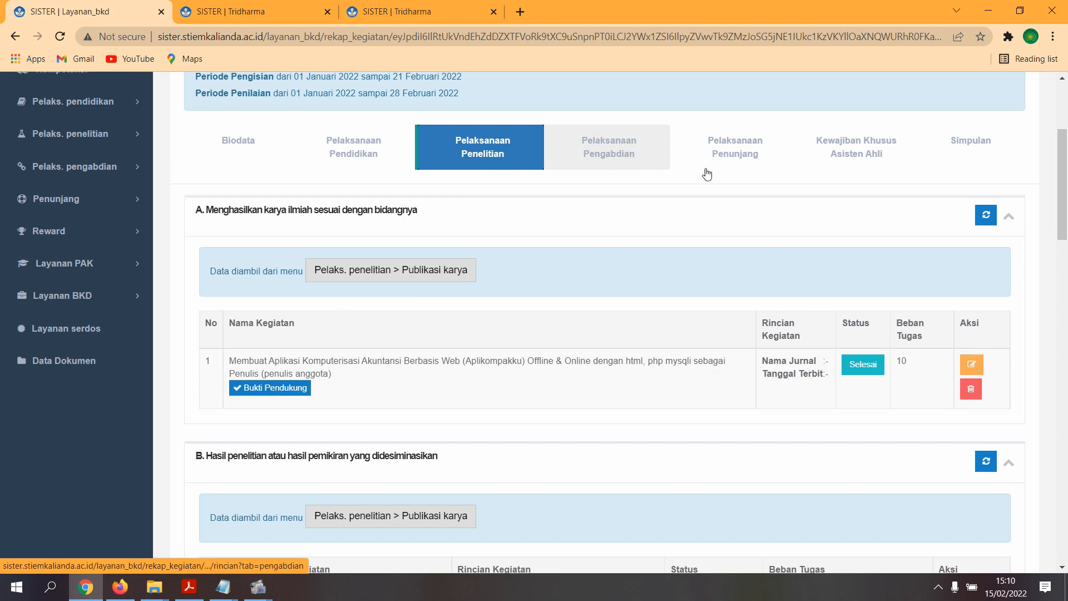
# - Review the Aplikompakku book's Cover Buku, E-Book, Sertifikat Penerbitan Buku and Sertifikat HKI documents
pyautogui.click(275, 389)
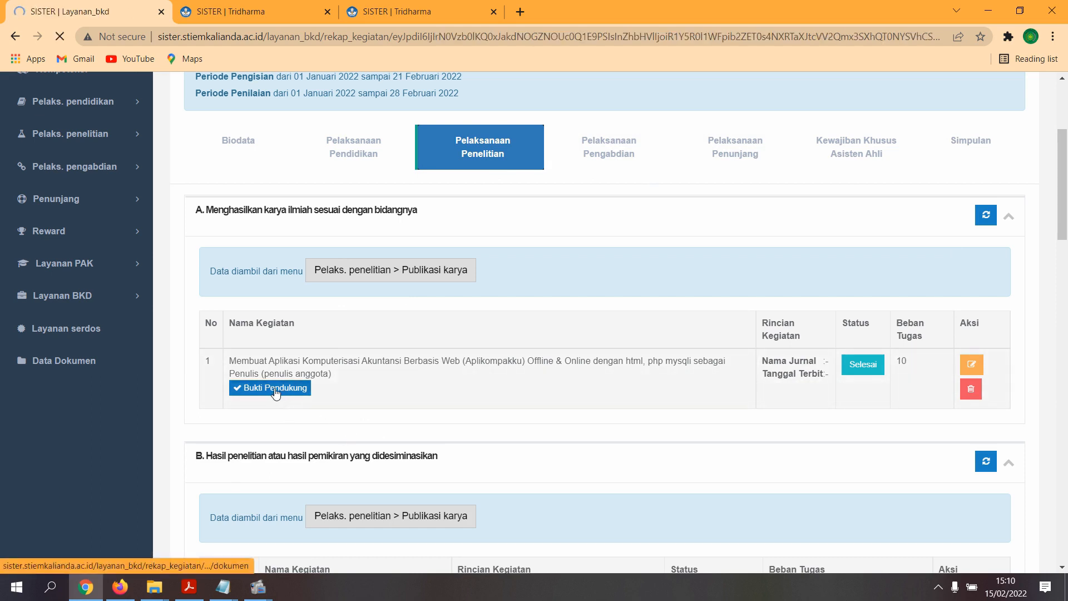
pyautogui.scroll(-3, 285, 392)
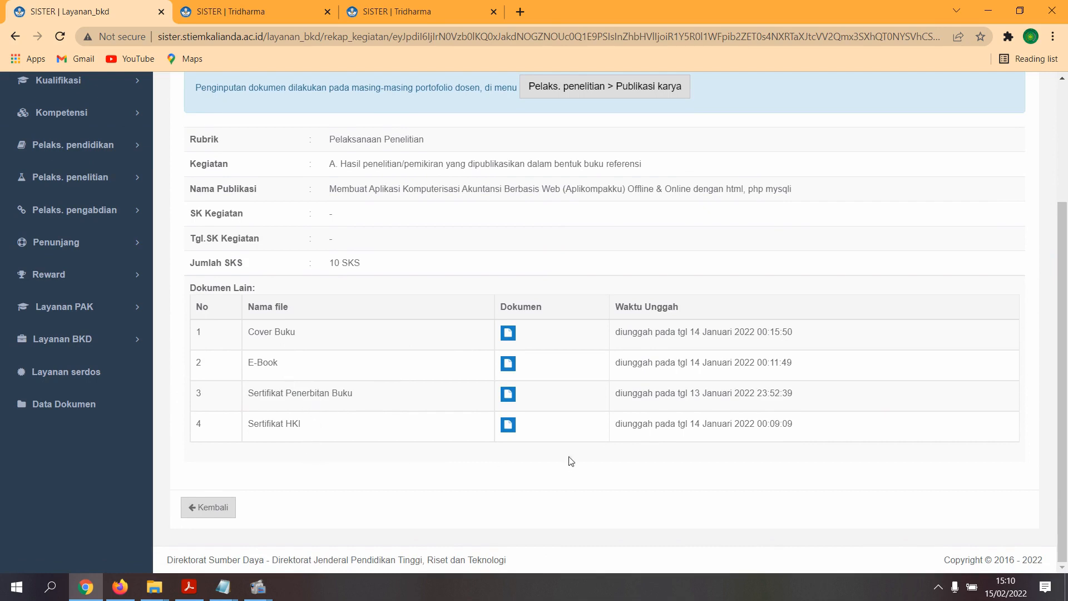
pyautogui.scroll(1, 636, 444)
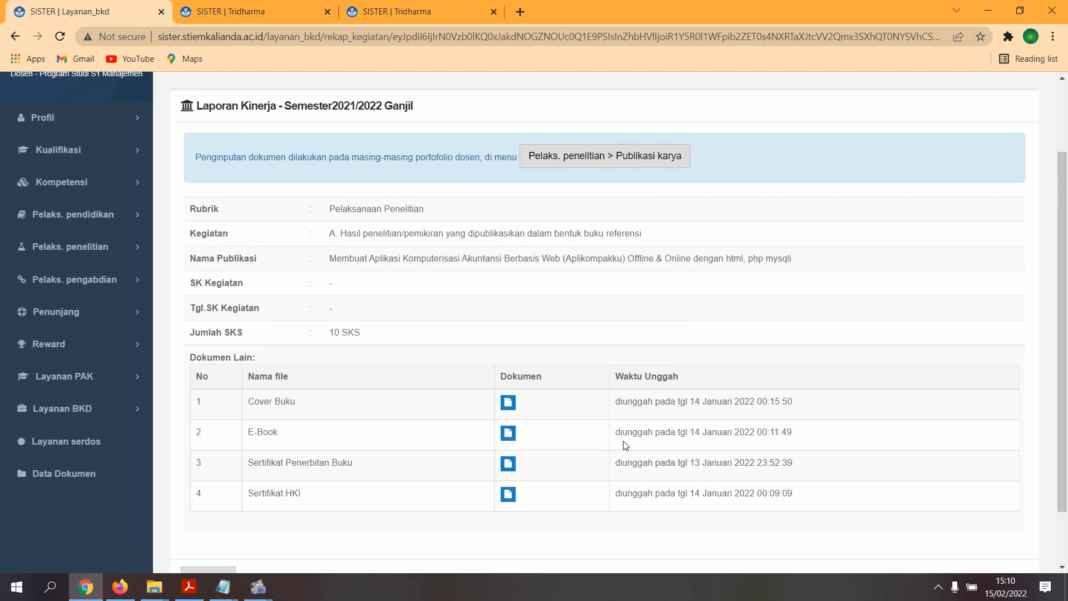
pyautogui.scroll(-1, 626, 445)
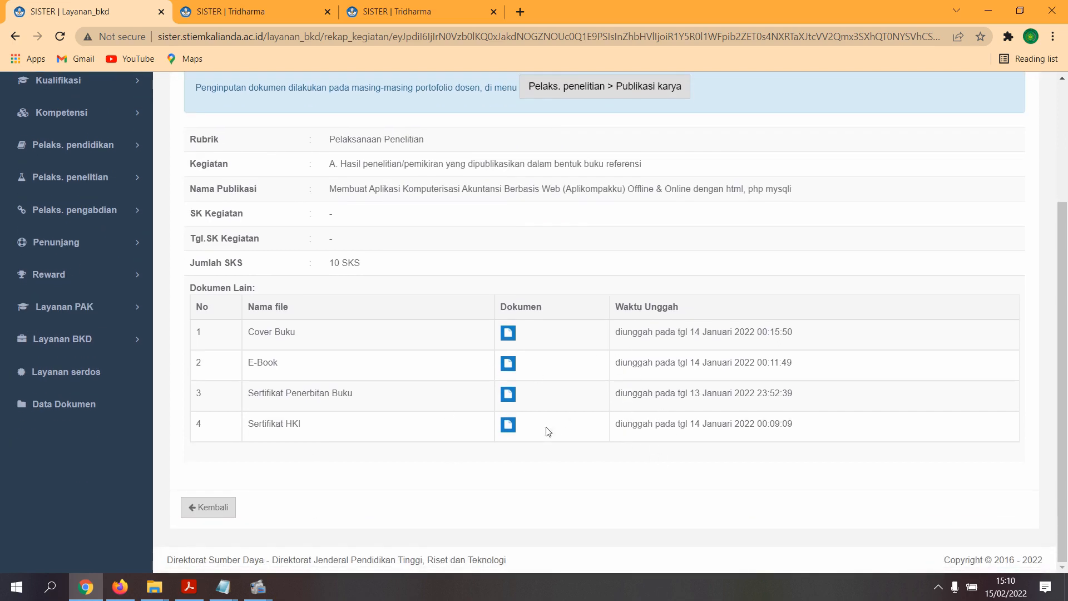
pyautogui.scroll(2, 612, 432)
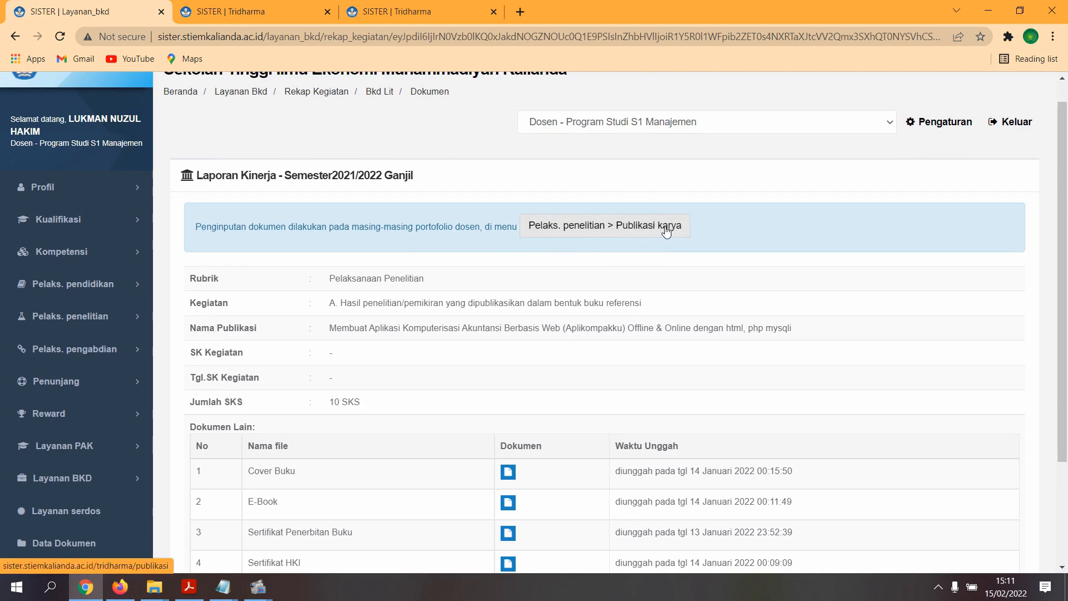
pyautogui.click(118, 325)
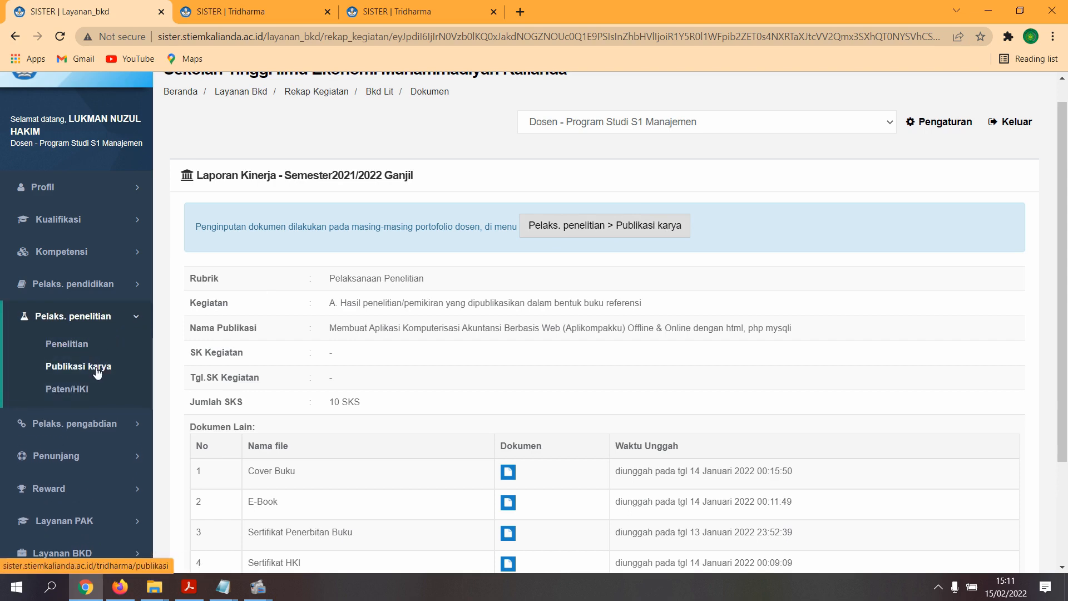
# - Open the Publikasi Karya list and start editing the Aplikompakku reference book entry
pyautogui.click(624, 225)
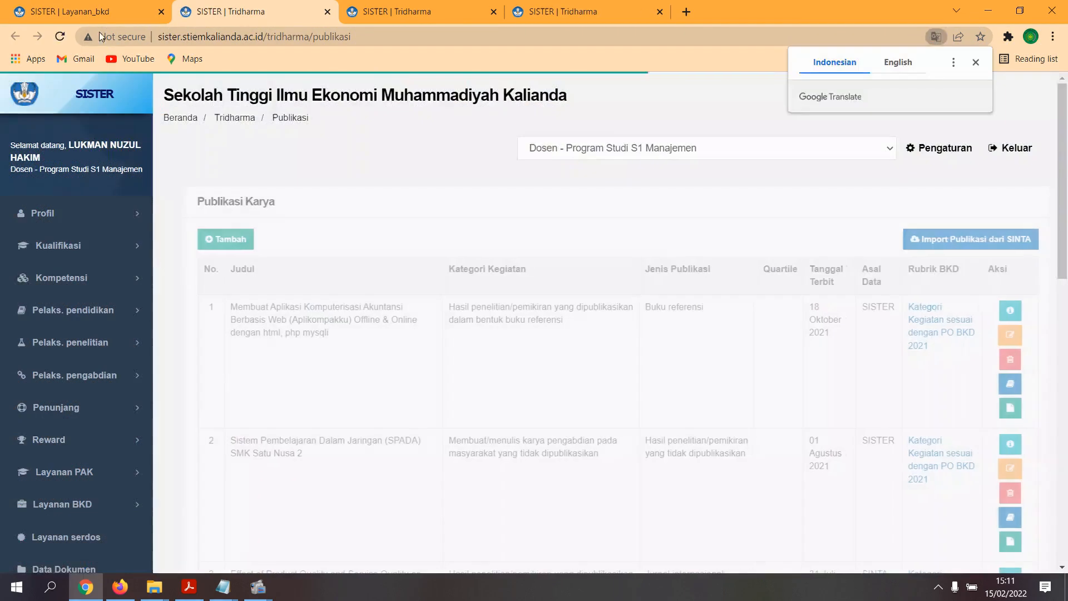
pyautogui.scroll(-1, 449, 358)
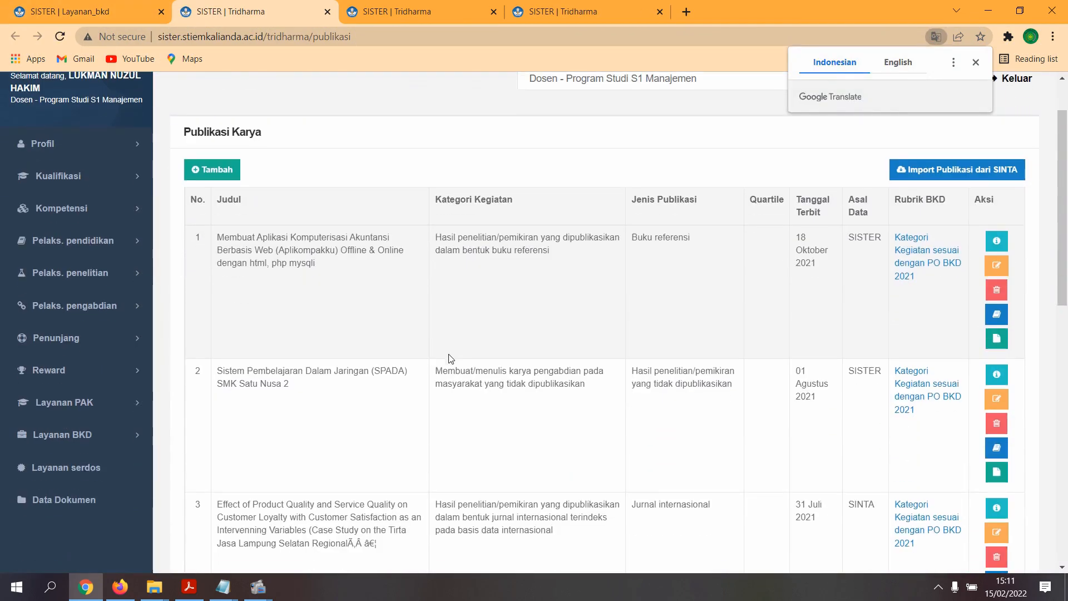
pyautogui.moveTo(216, 250)
pyautogui.mouseDown()
pyautogui.moveTo(340, 251)
pyautogui.moveTo(336, 268)
pyautogui.moveTo(215, 236)
pyautogui.mouseUp()
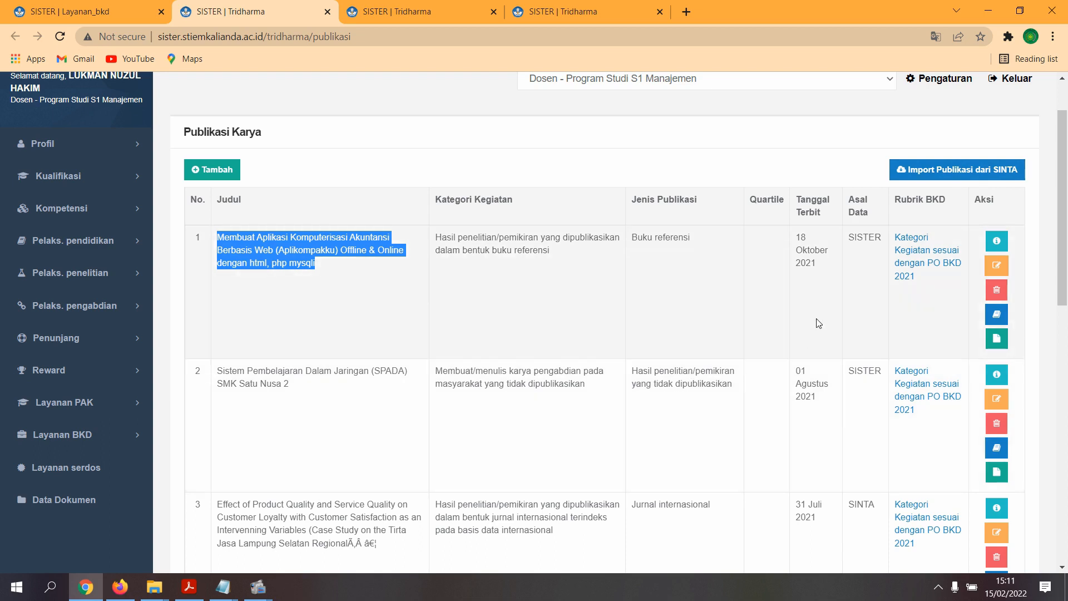
pyautogui.click(388, 281)
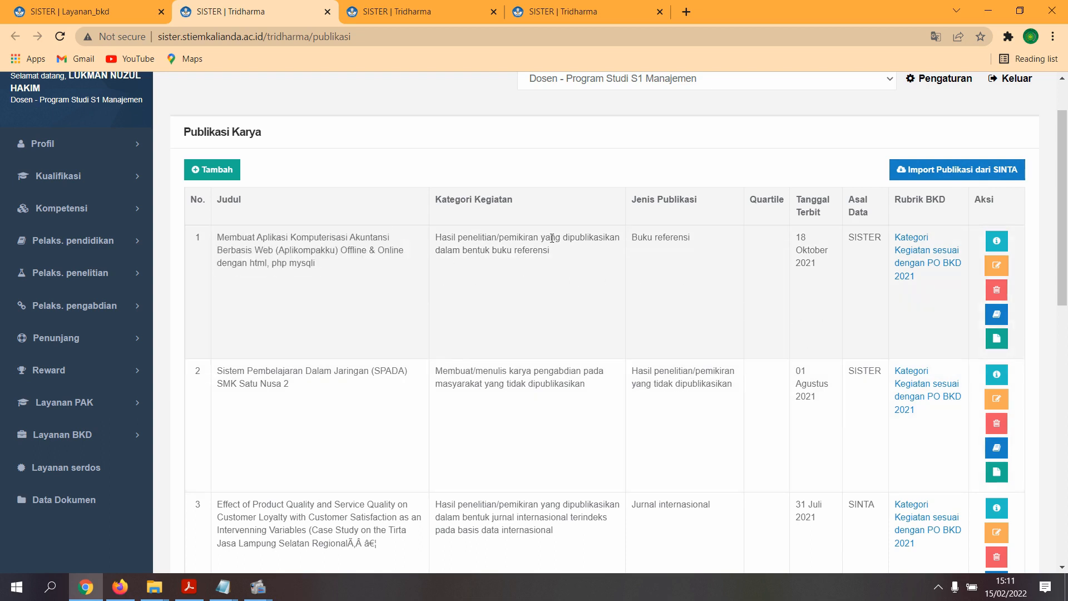
pyautogui.click(998, 266)
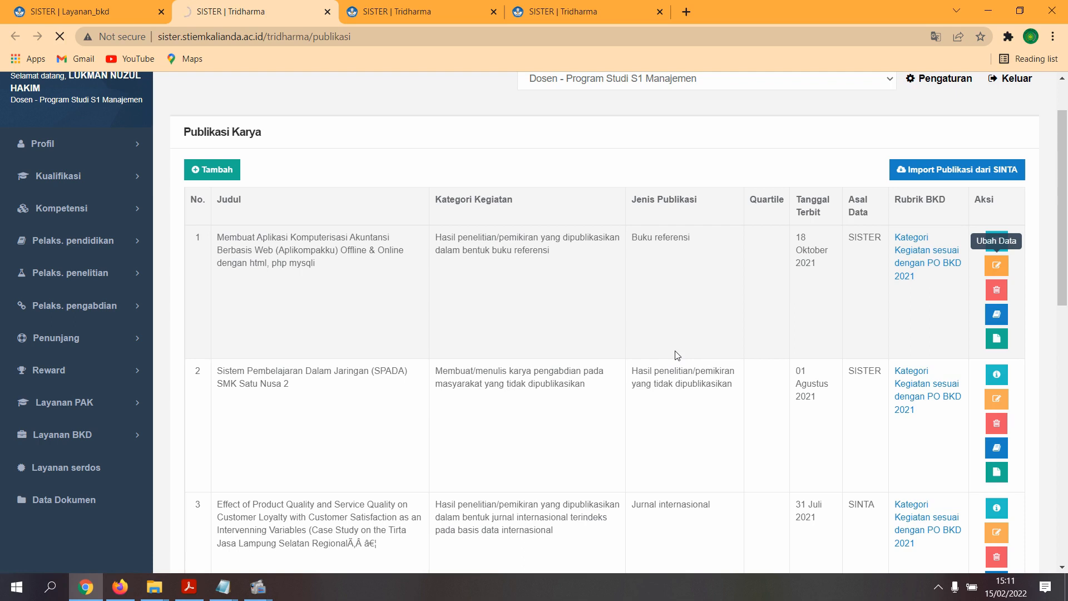
pyautogui.scroll(-10, 657, 334)
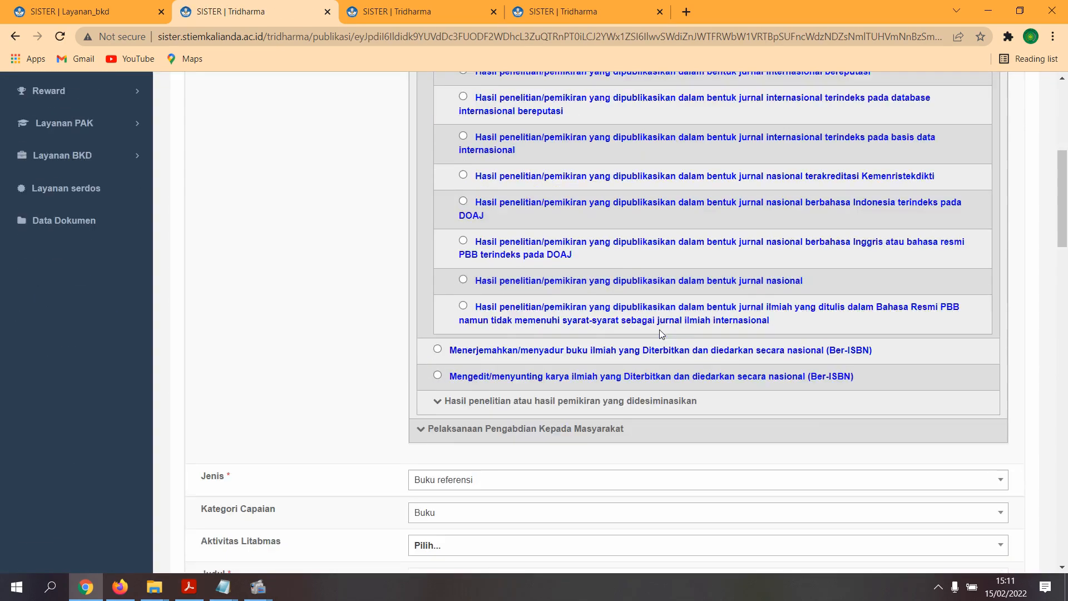
pyautogui.scroll(-9, 661, 334)
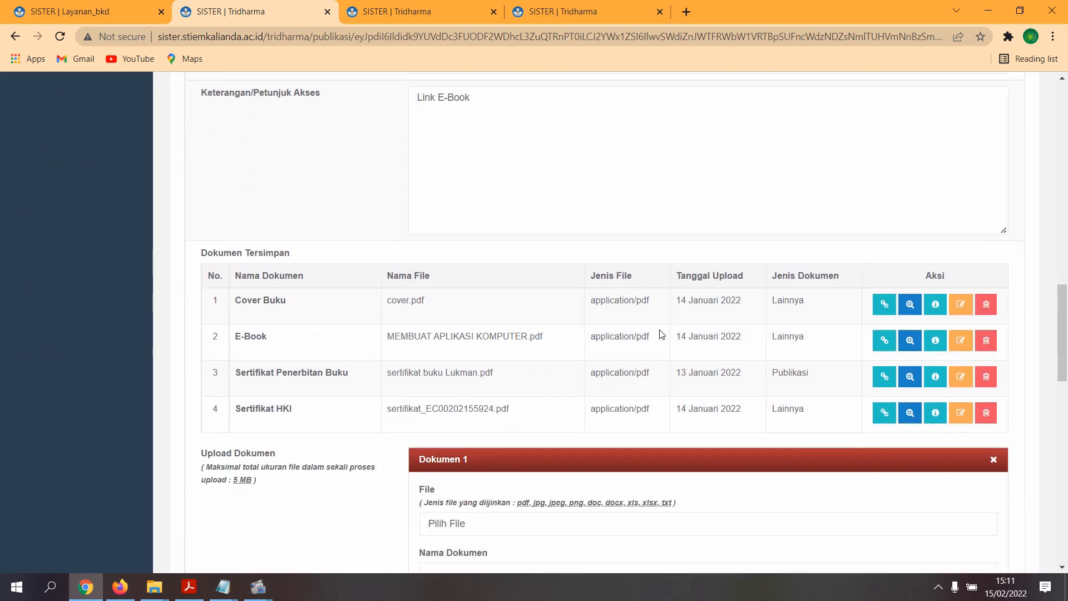
pyautogui.scroll(10, 661, 333)
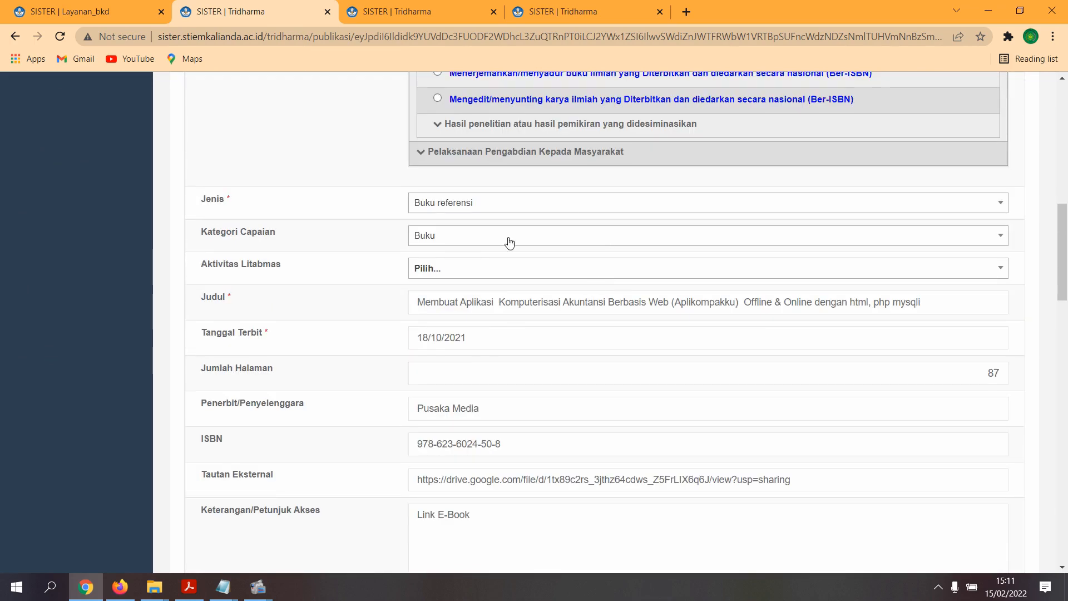
pyautogui.scroll(8, 531, 280)
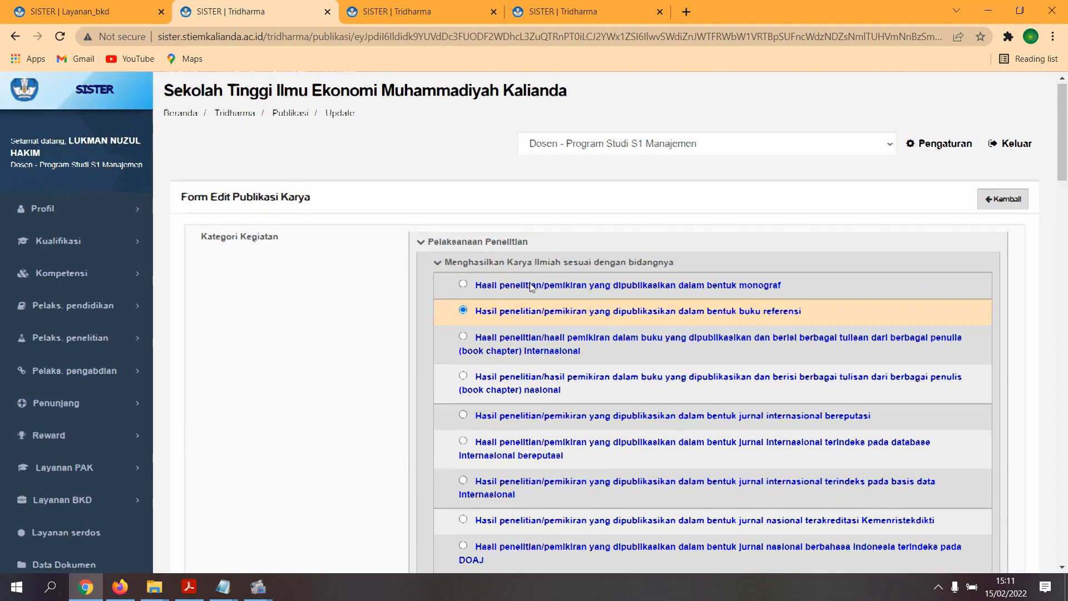
pyautogui.scroll(-4, 531, 288)
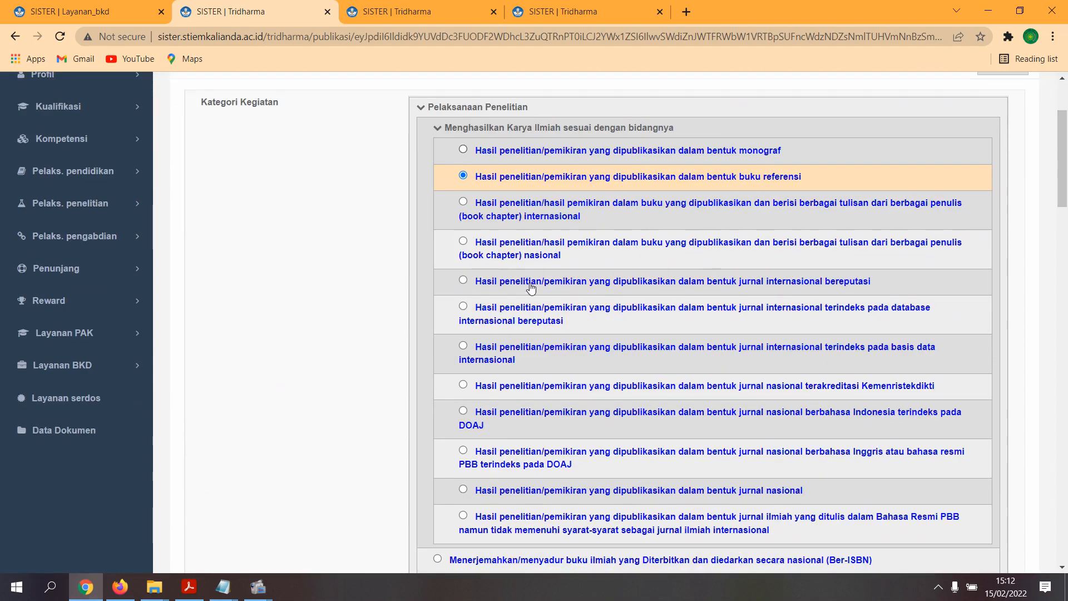
pyautogui.scroll(1, 496, 284)
pyautogui.scroll(-9, 728, 289)
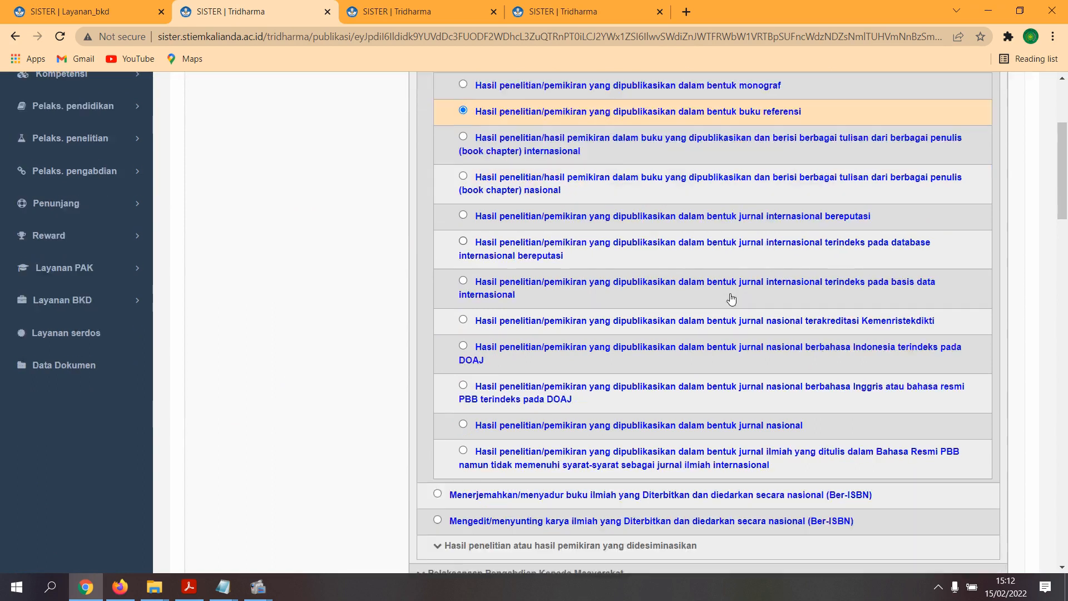
pyautogui.scroll(-3, 726, 287)
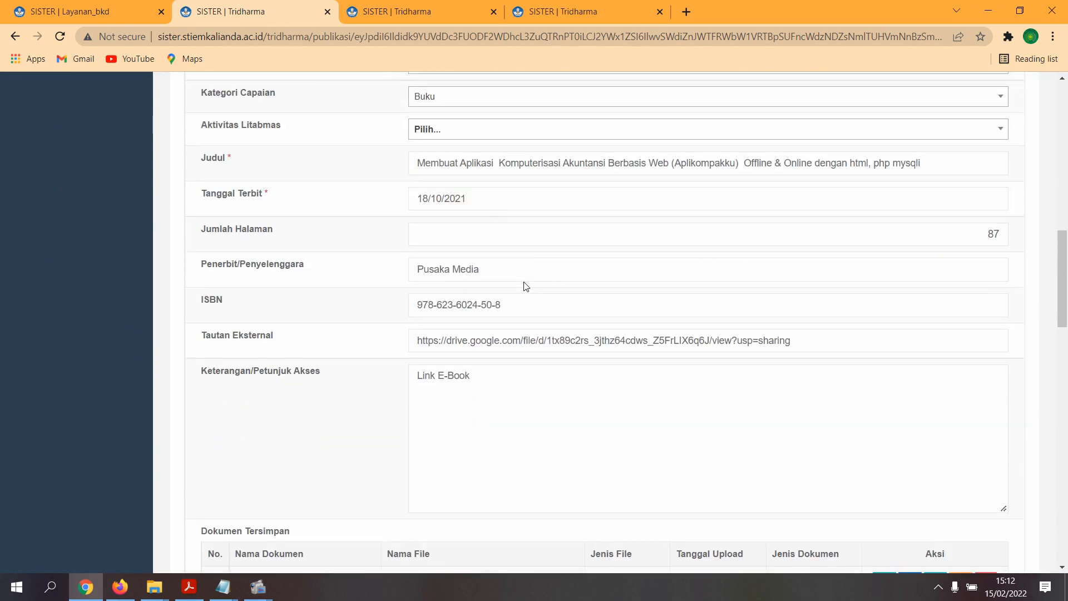
pyautogui.scroll(-2, 489, 234)
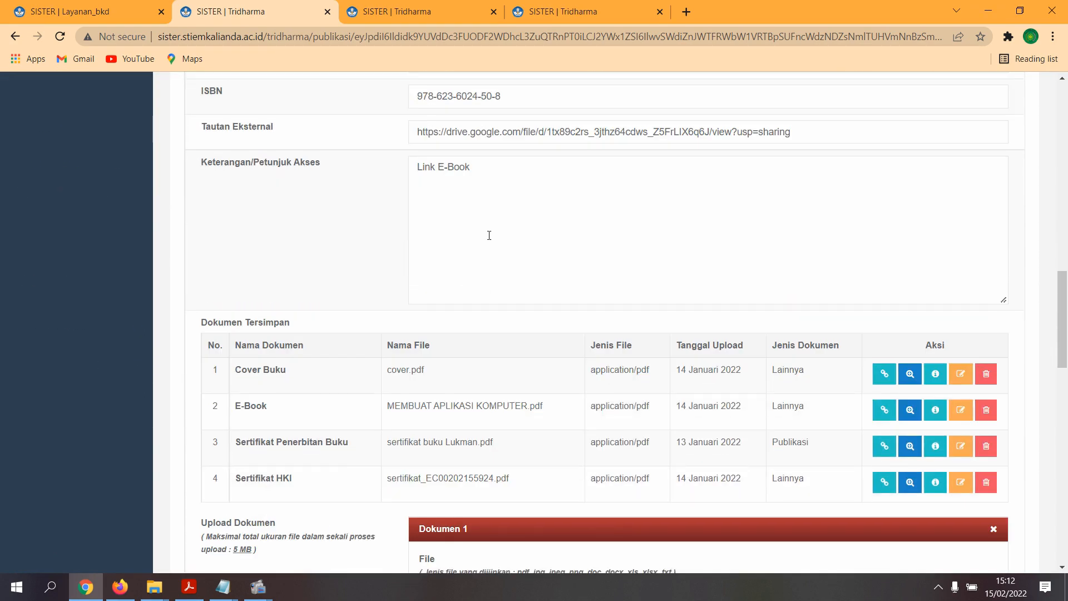
pyautogui.scroll(1, 434, 239)
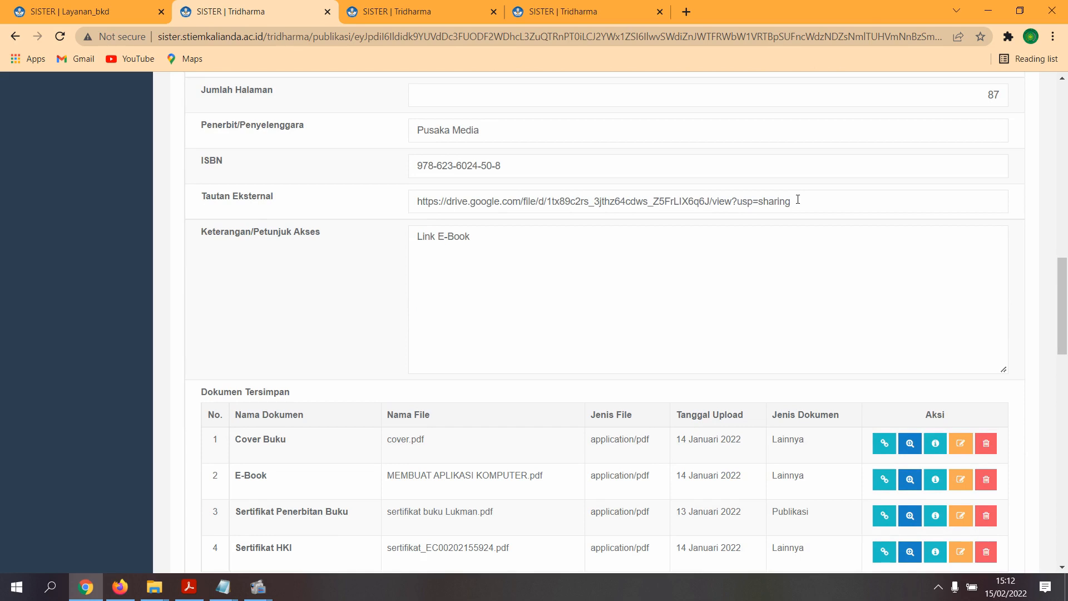
pyautogui.moveTo(786, 200); pyautogui.dragTo(418, 204)
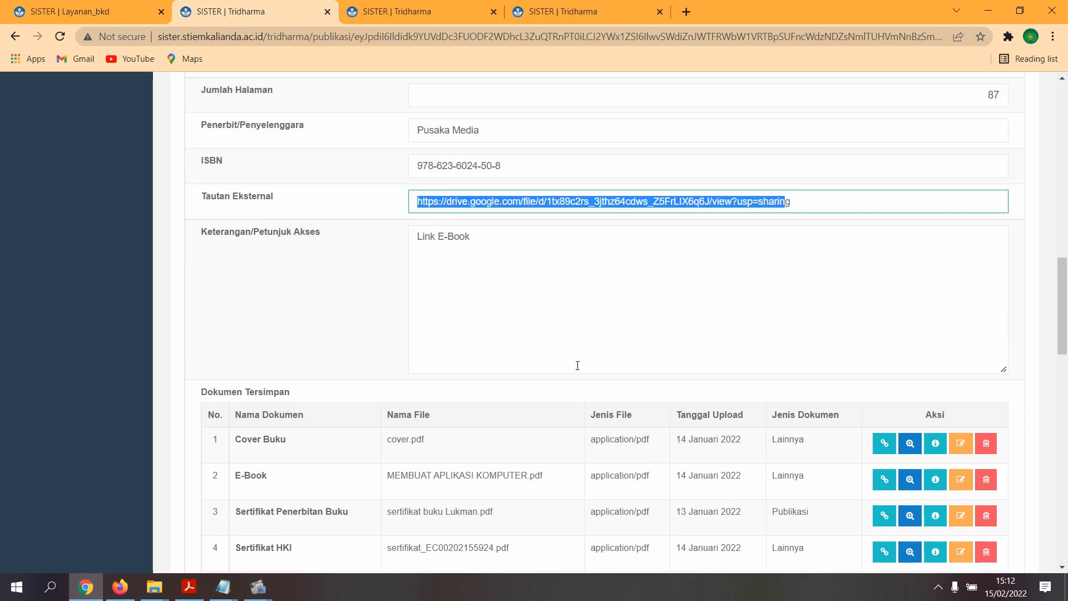
pyautogui.scroll(-3, 577, 365)
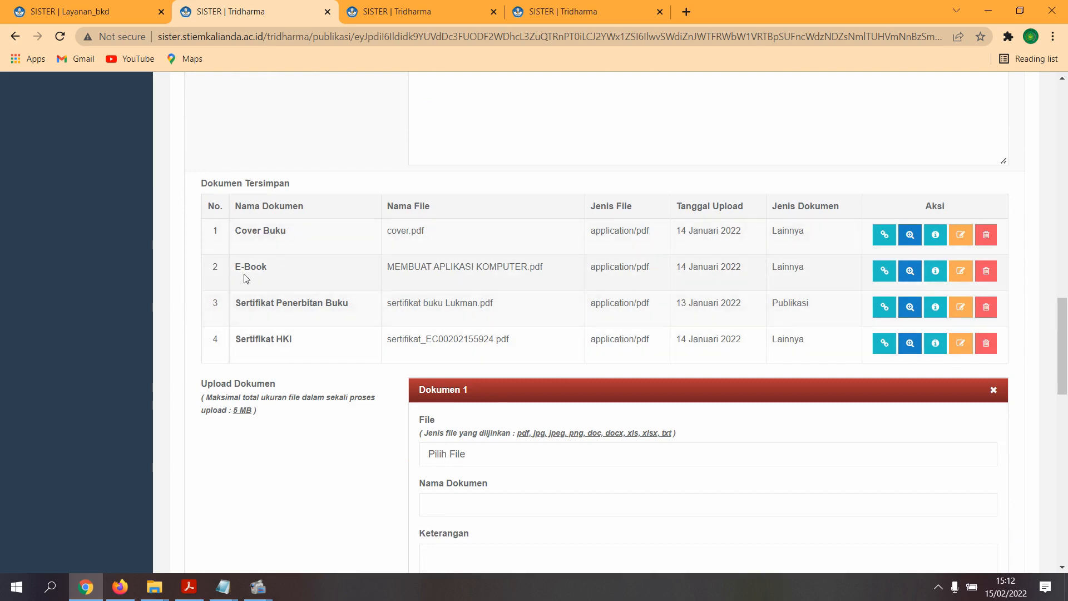
pyautogui.scroll(-3, 531, 336)
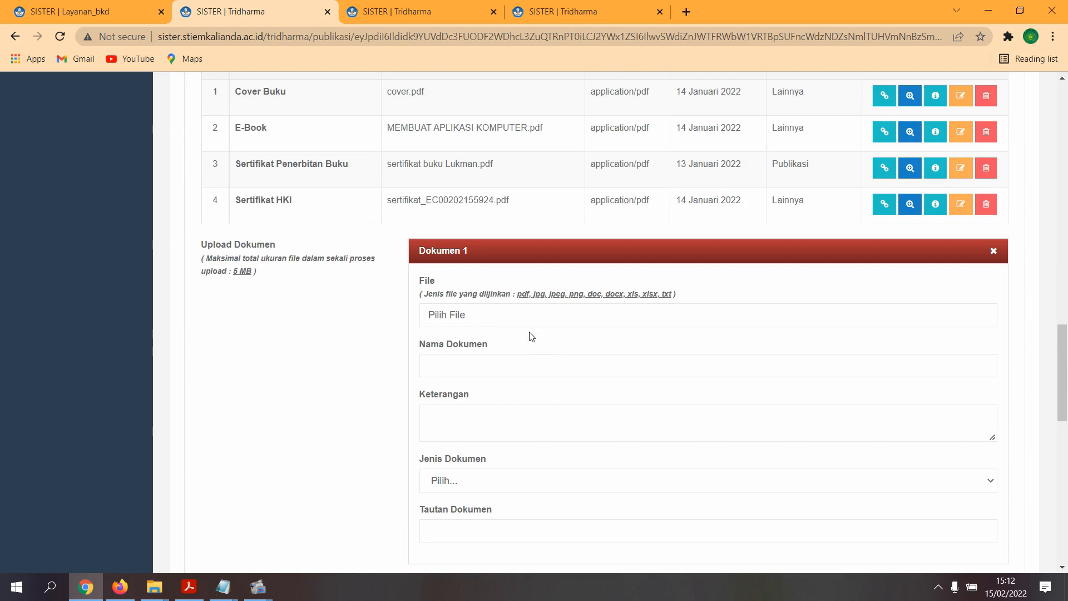
pyautogui.scroll(-1, 501, 334)
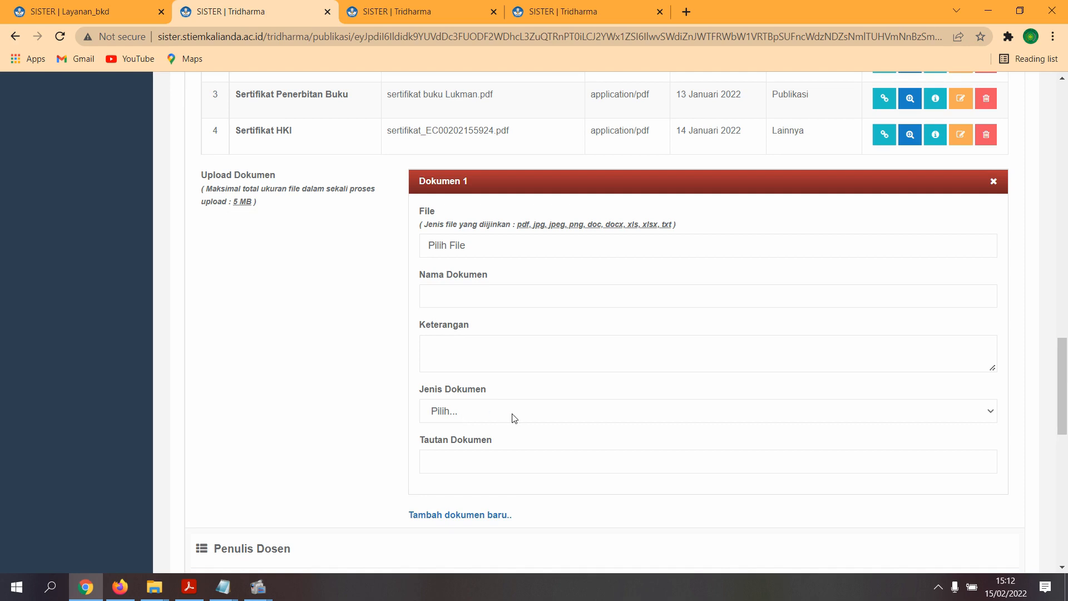
pyautogui.click(484, 469)
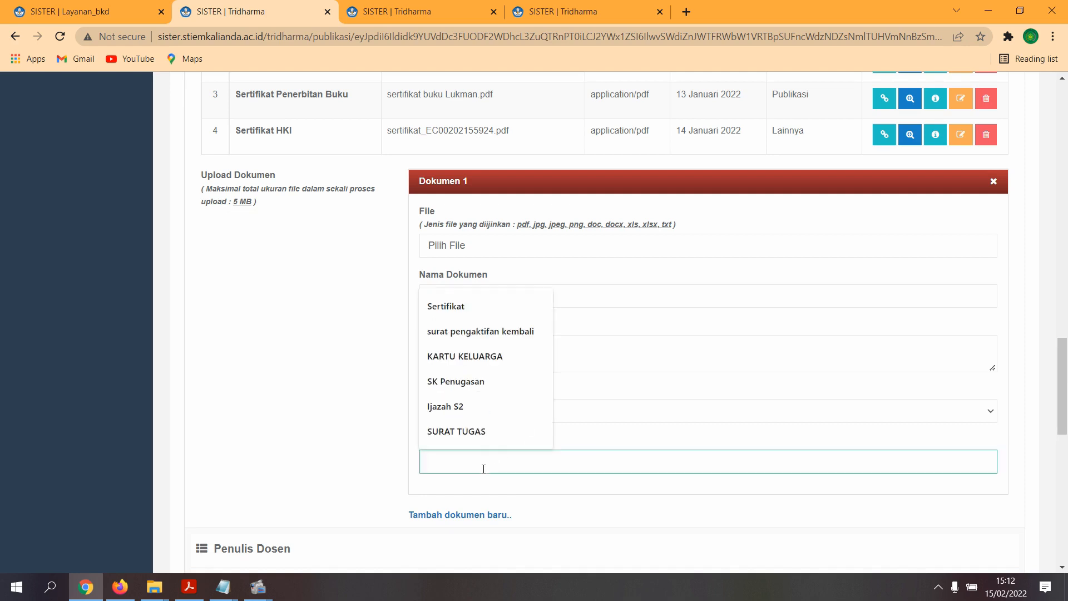
pyautogui.click(356, 440)
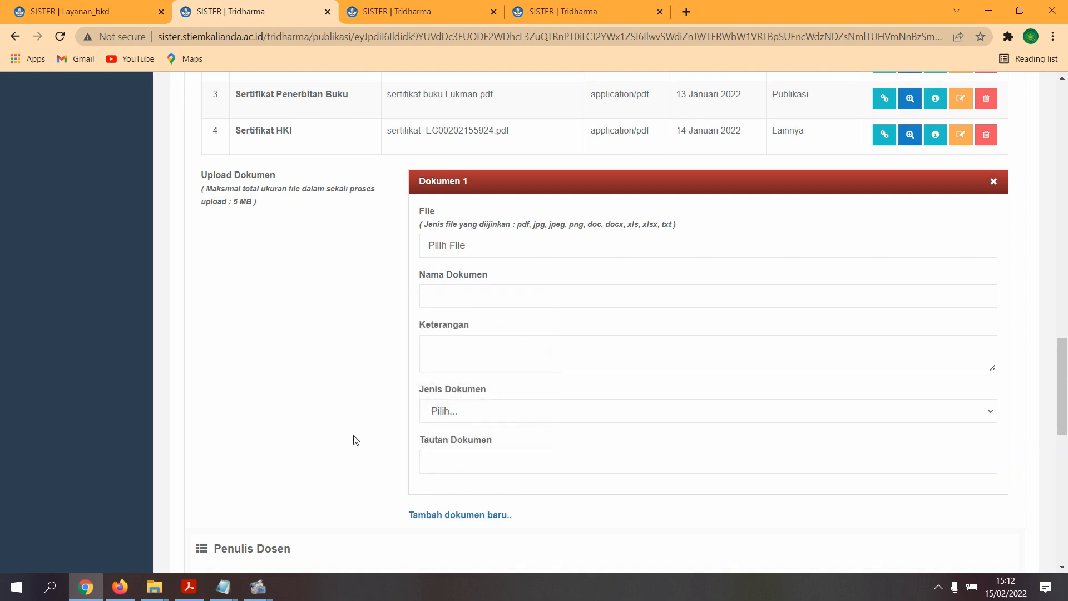
pyautogui.scroll(-6, 356, 440)
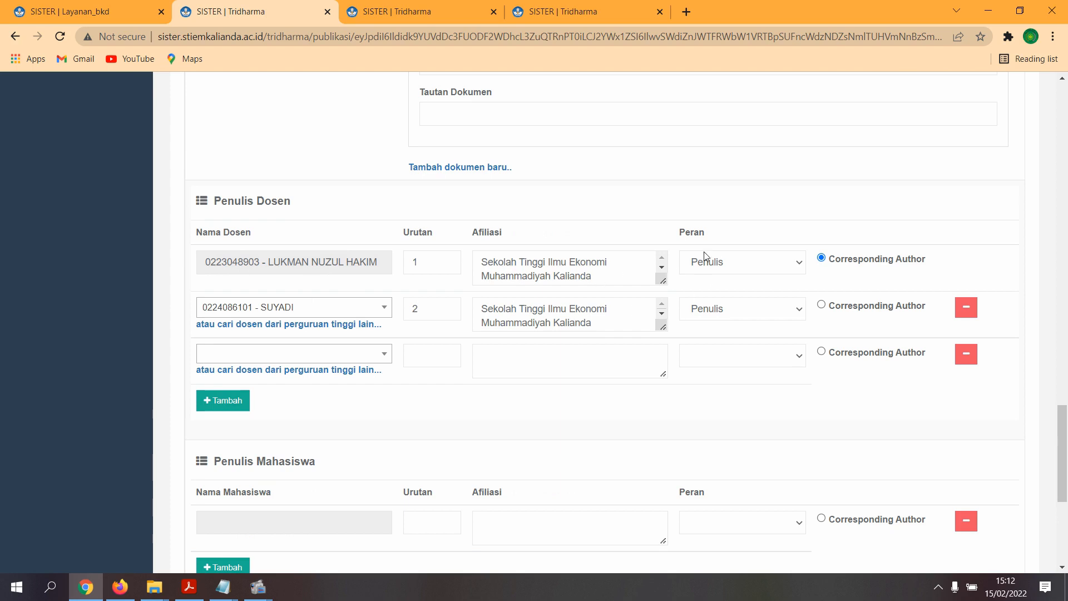
pyautogui.scroll(-4, 851, 356)
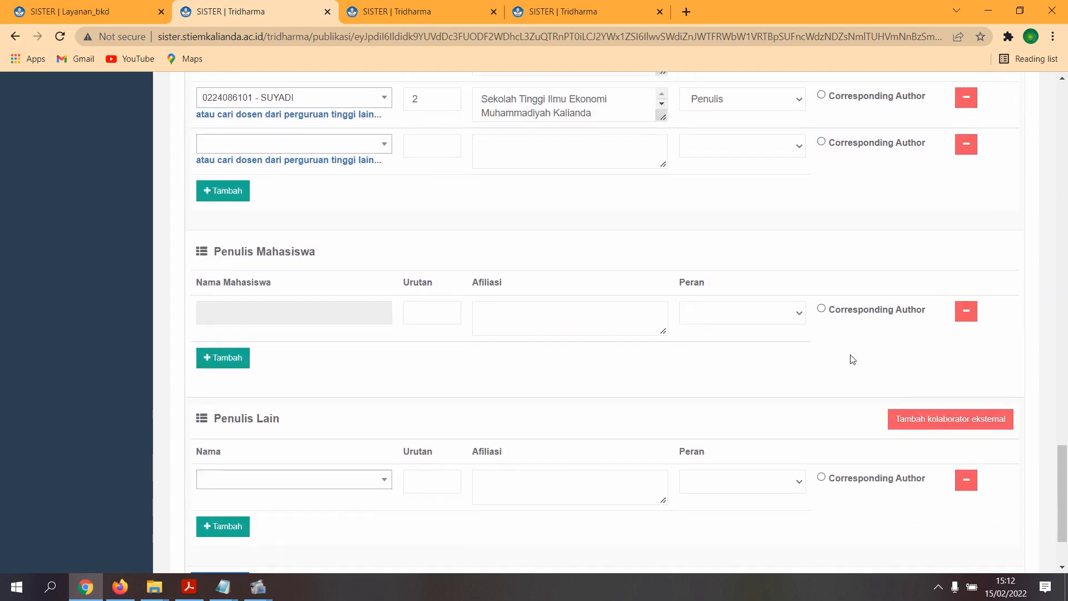
pyautogui.scroll(-2, 853, 359)
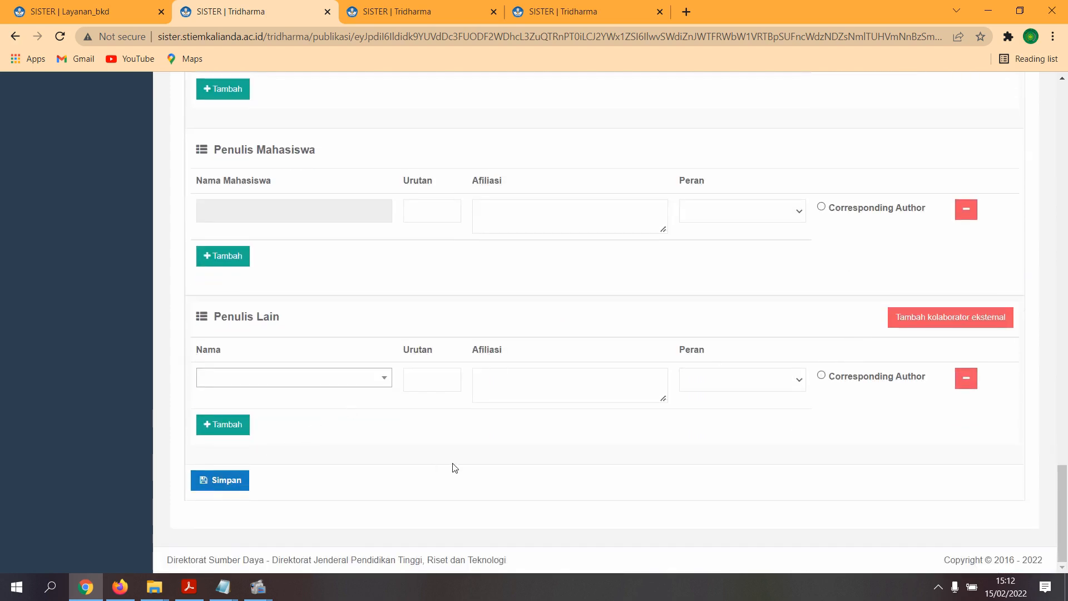
pyautogui.scroll(20, 453, 468)
# - Leave the publication edit form unsaved and return via the Layanan_bkd tab to the Rekap Kegiatan page
pyautogui.scroll(10, 457, 447)
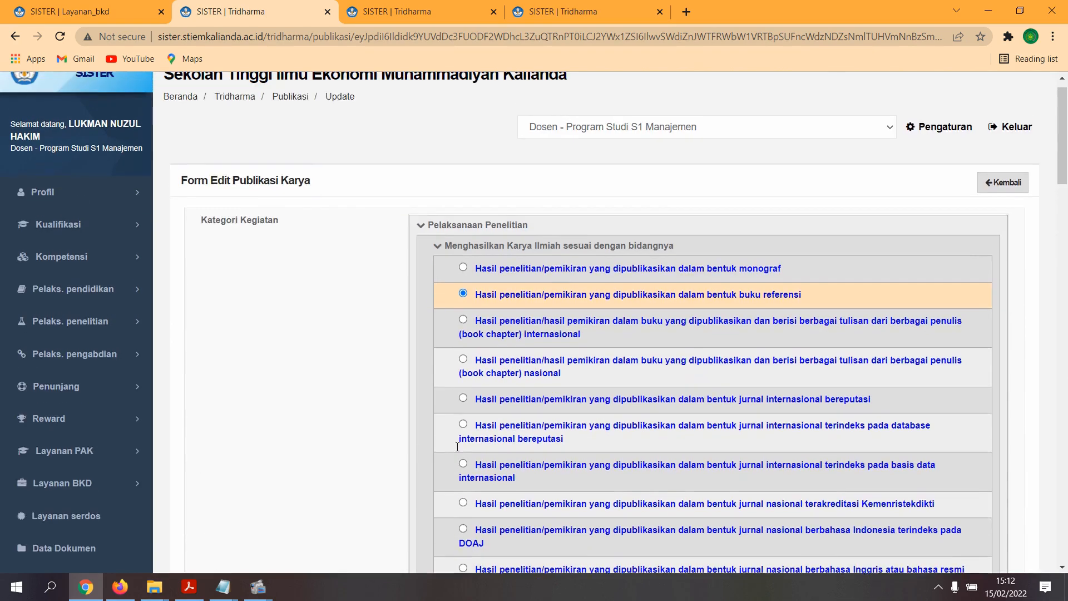
pyautogui.click(1019, 210)
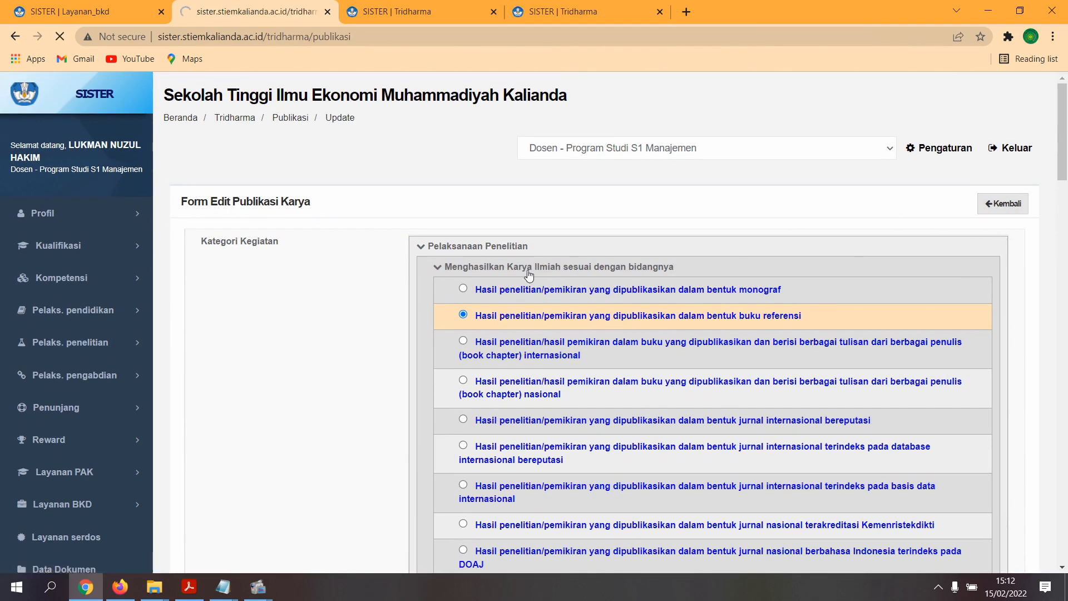
pyautogui.scroll(-3, 523, 279)
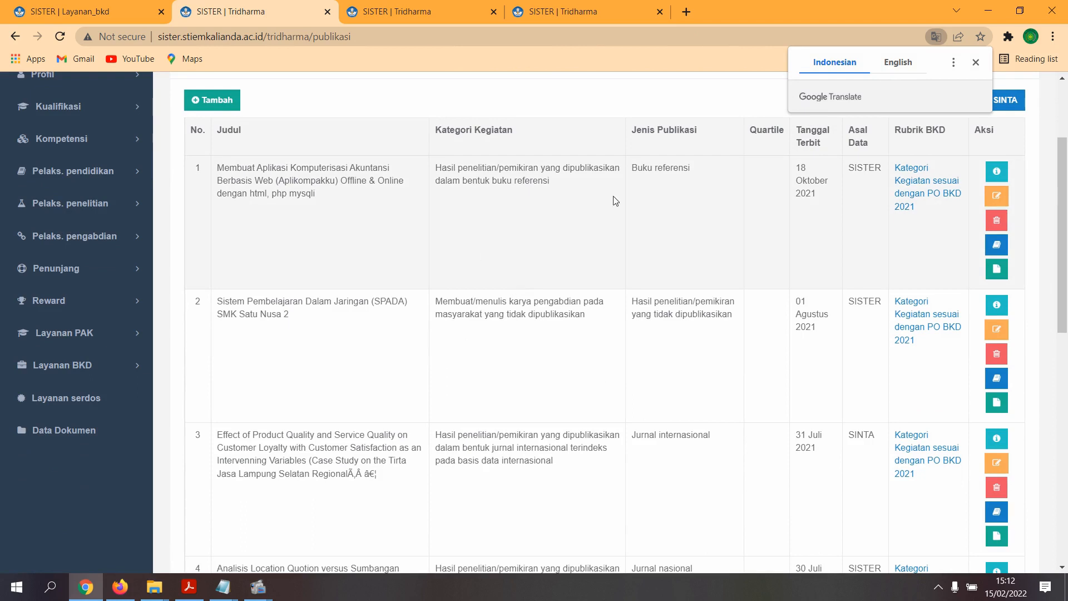
pyautogui.scroll(2, 616, 201)
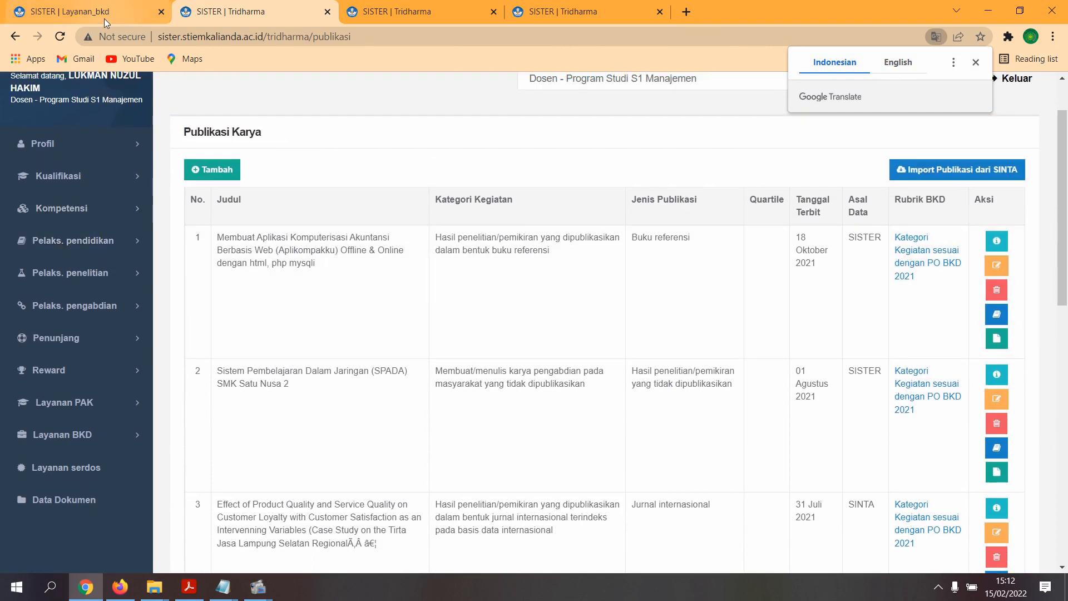
pyautogui.click(105, 18)
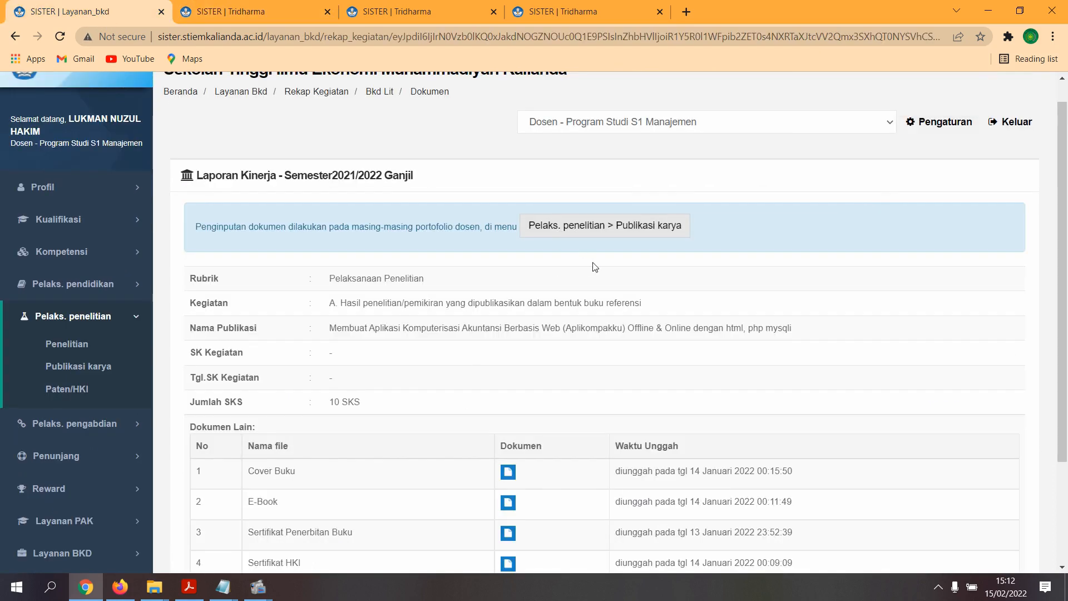
pyautogui.scroll(-3, 595, 267)
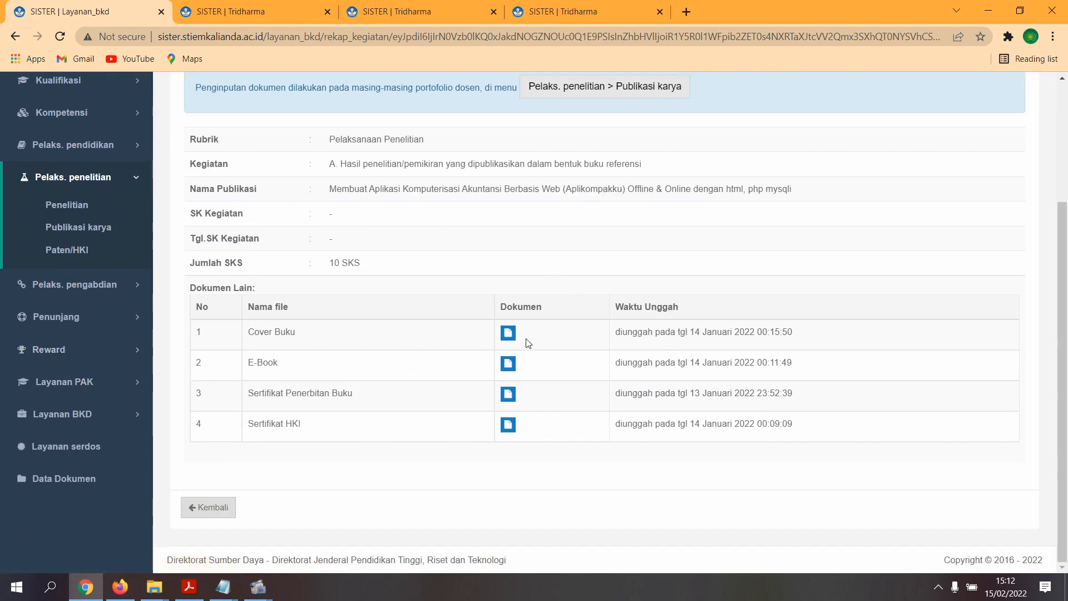
pyautogui.scroll(1, 530, 339)
pyautogui.scroll(-1, 517, 339)
pyautogui.scroll(1, 551, 442)
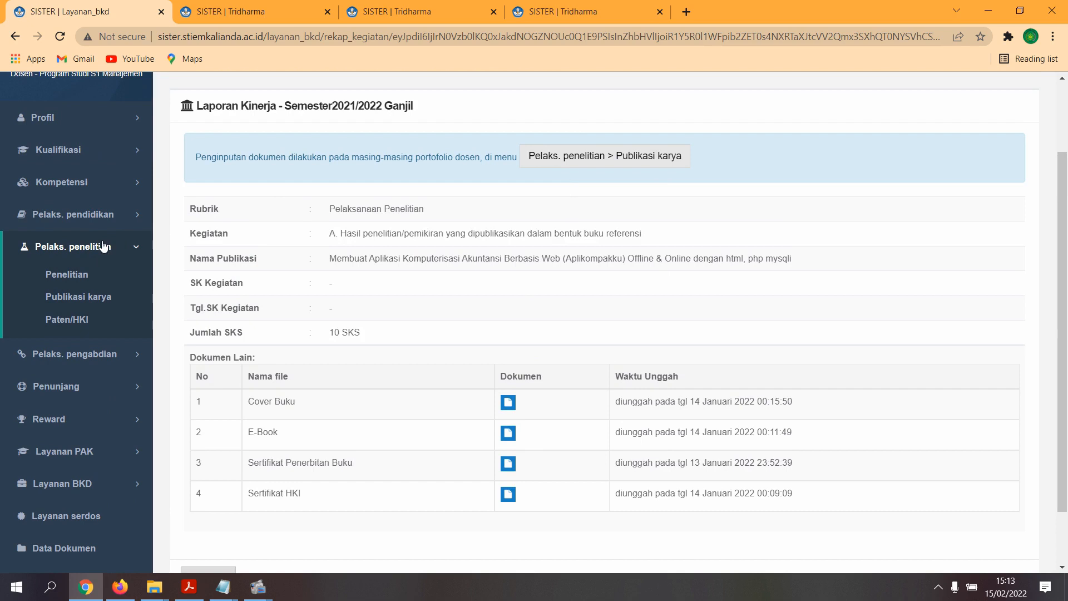
pyautogui.scroll(1, 99, 262)
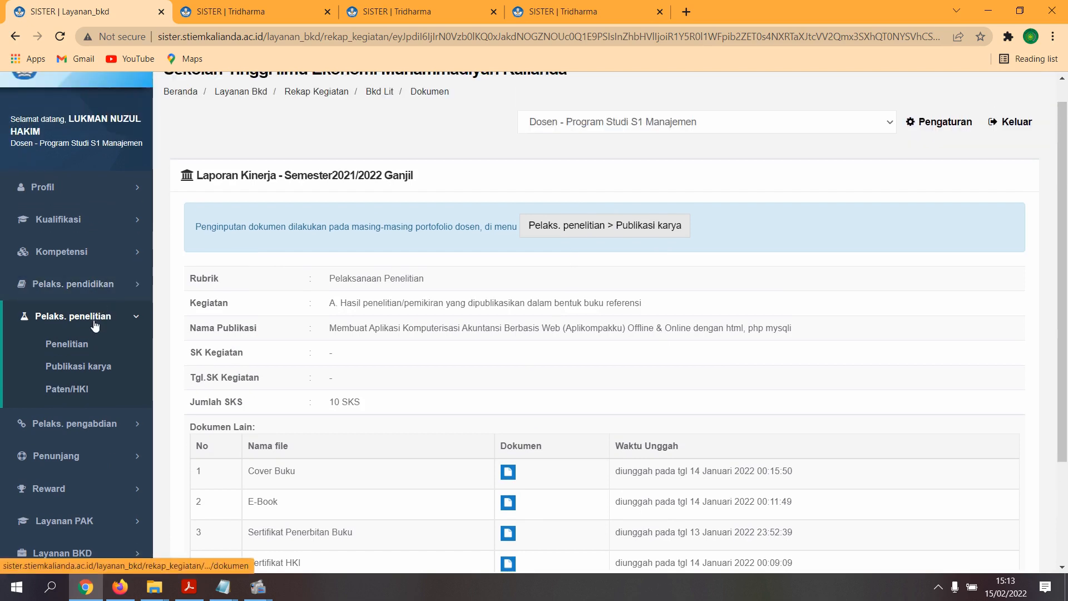
pyautogui.scroll(-2, 326, 369)
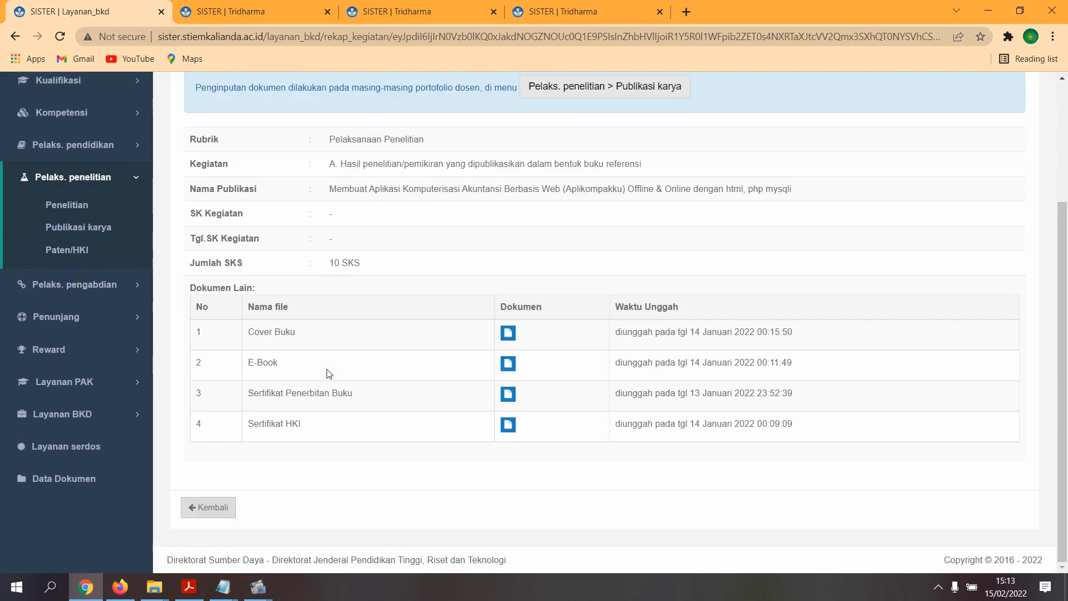
pyautogui.click(230, 509)
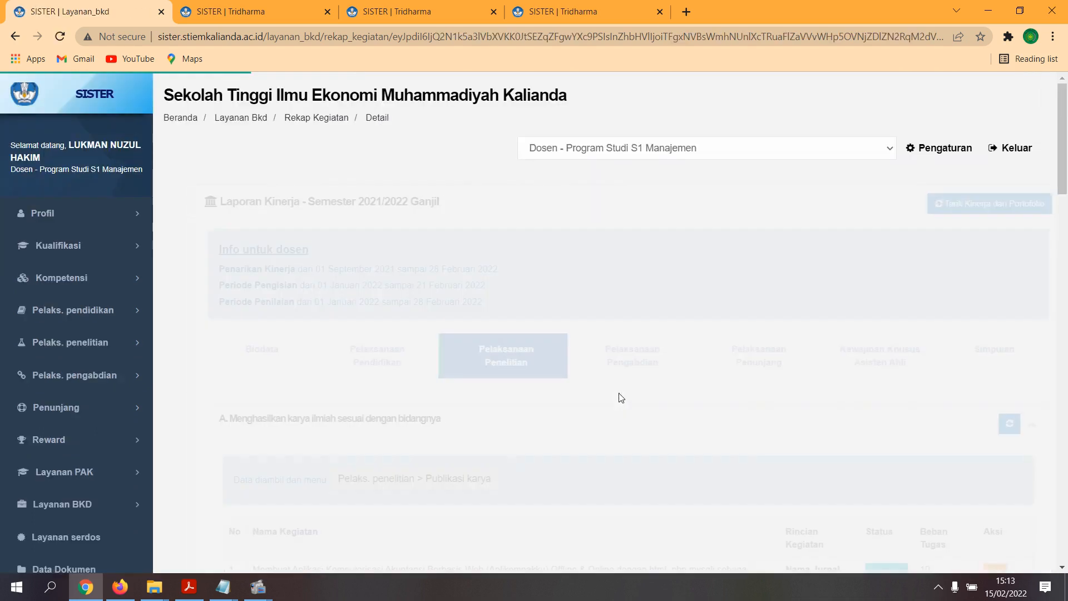
# - Review the report's Pelaksanaan Pengabdian community service activities
pyautogui.scroll(-15, 621, 396)
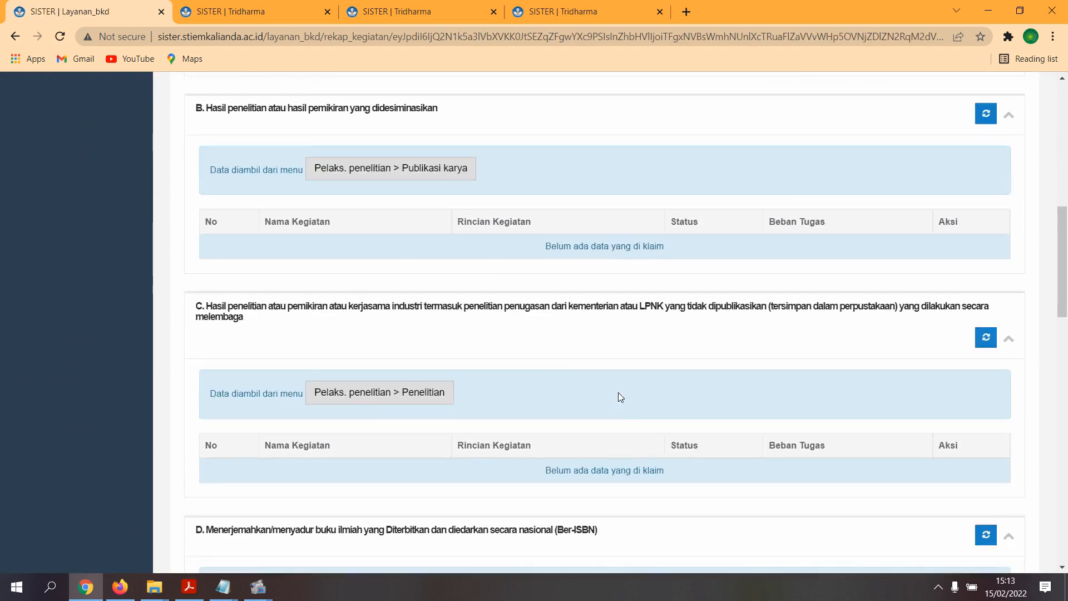
pyautogui.scroll(15, 621, 396)
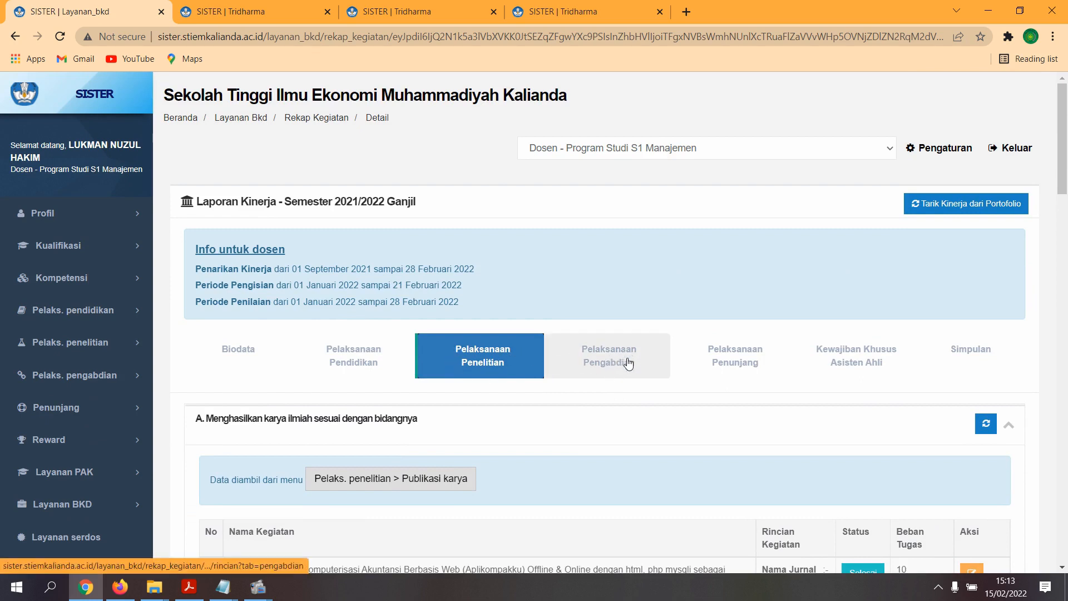
pyautogui.click(628, 365)
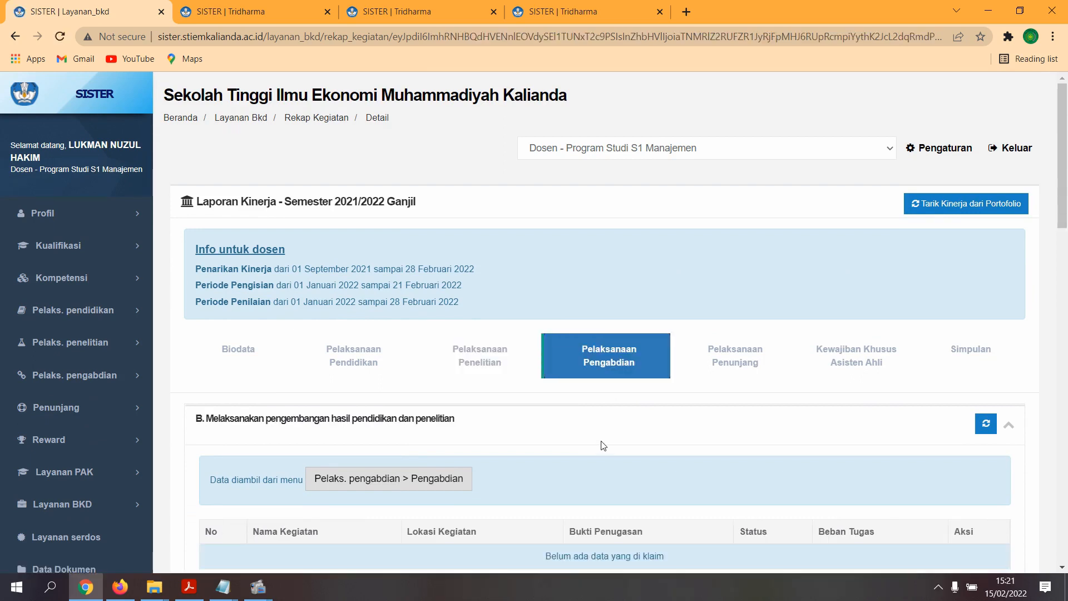
pyautogui.scroll(-2, 629, 404)
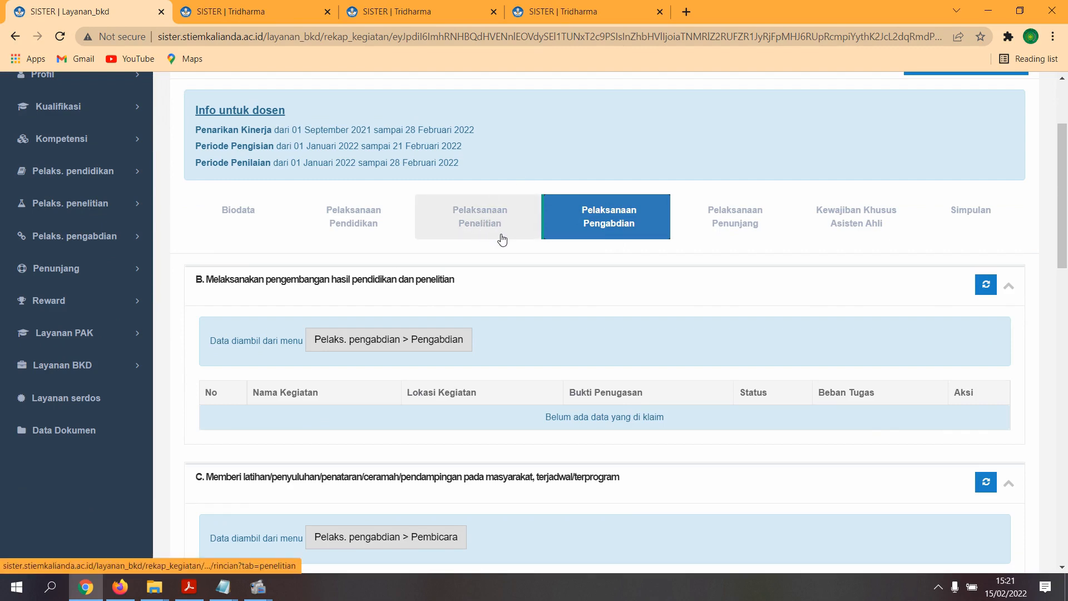
pyautogui.scroll(-5, 515, 324)
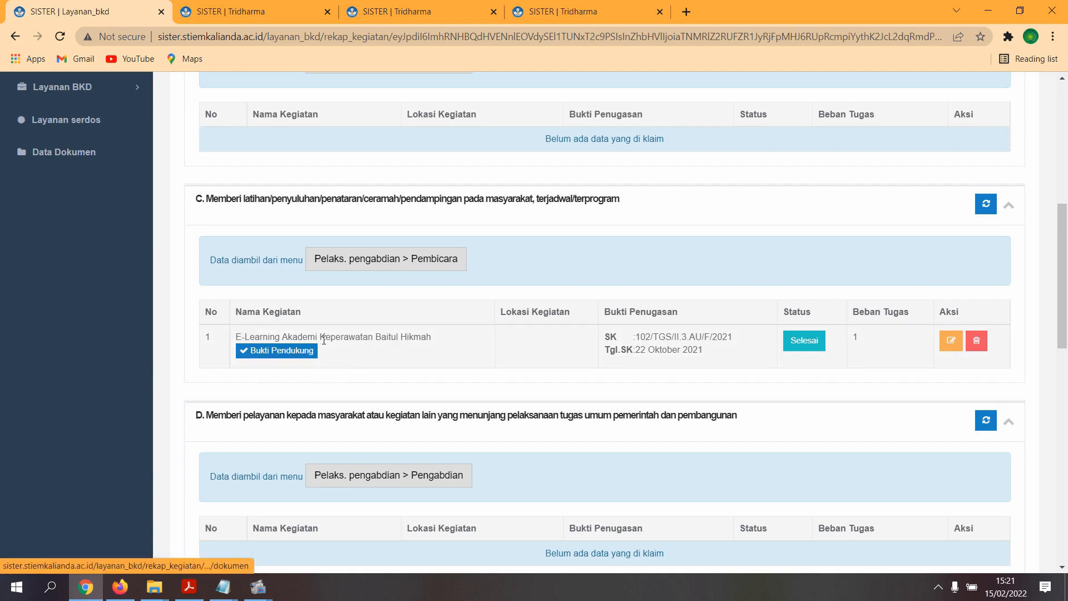
pyautogui.scroll(5, 370, 394)
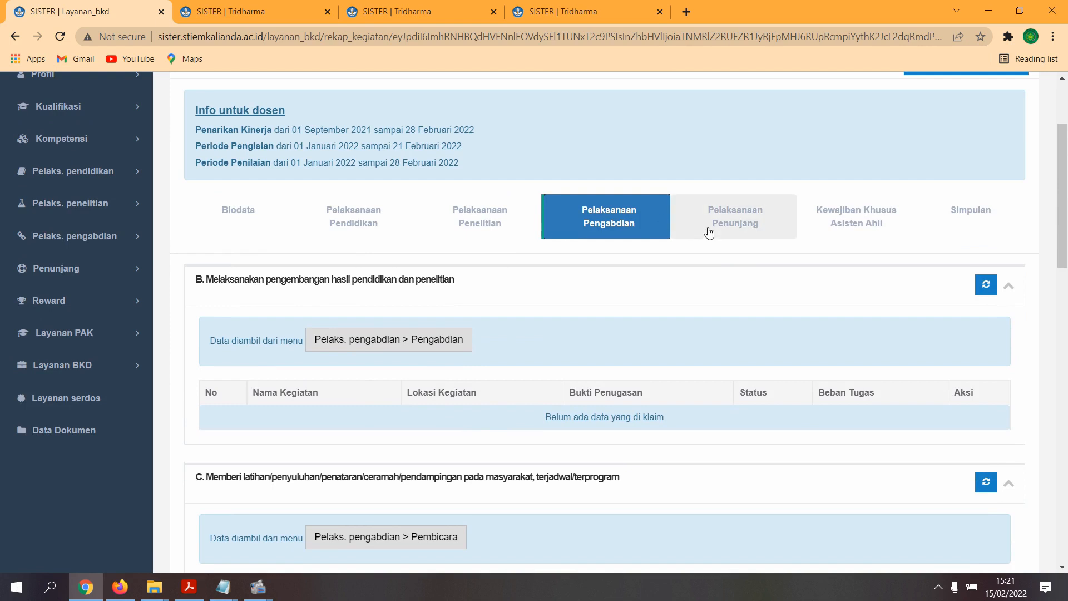
# - Check the Pelaksanaan Penunjang supporting activities, then go to the Kewajiban Khusus Asisten Ahli section
pyautogui.click(729, 230)
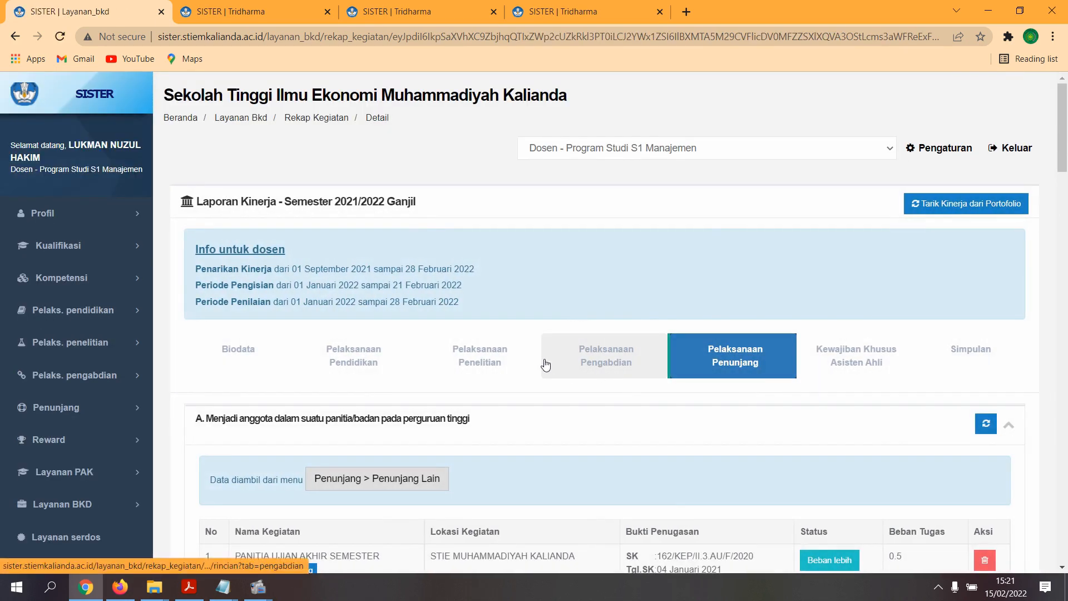
pyautogui.scroll(-1, 757, 405)
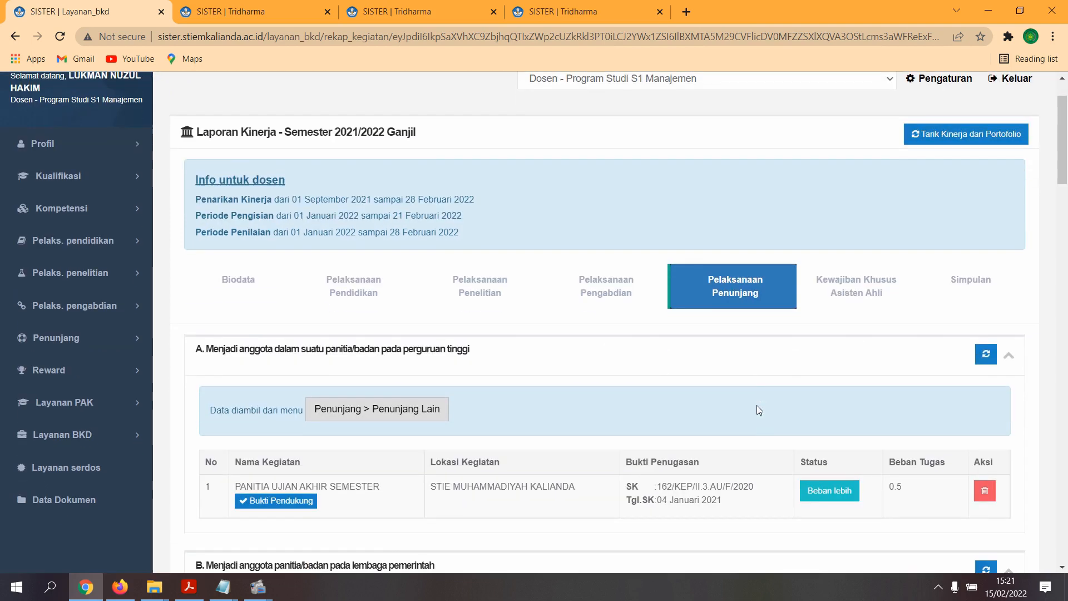
pyautogui.click(857, 285)
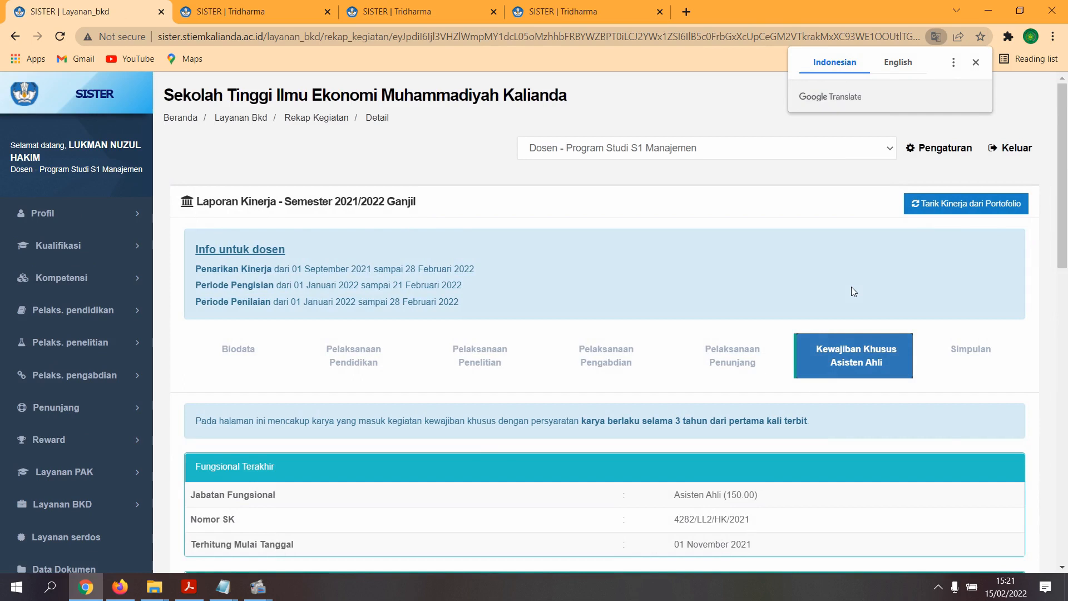
# - Close the Google Translate popup and check requirements A (book) and B (scientific publication)
pyautogui.scroll(-1, 851, 286)
pyautogui.scroll(-2, 847, 299)
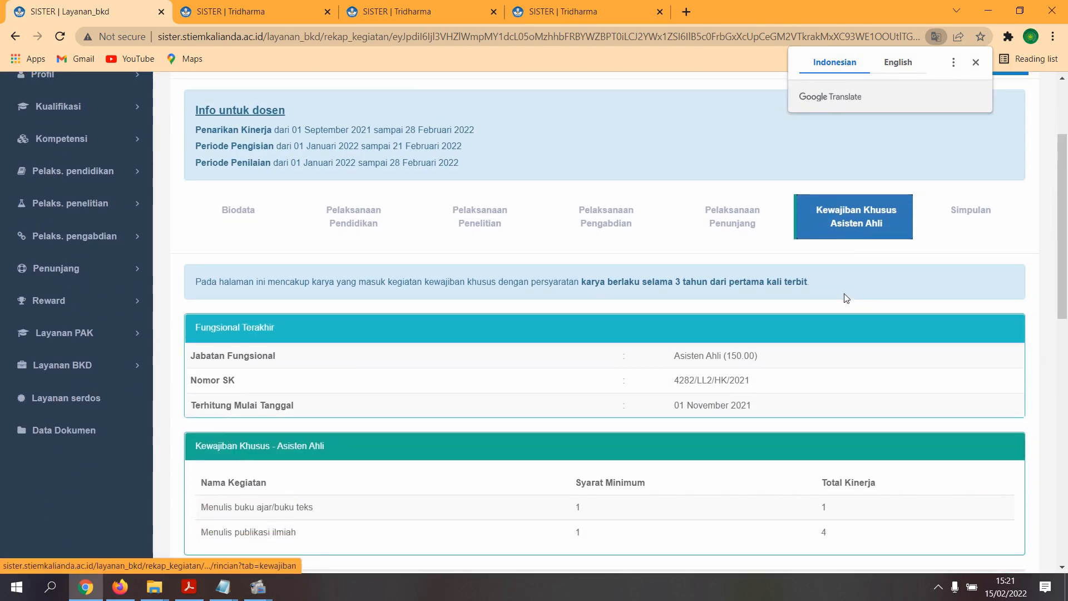
pyautogui.click(974, 63)
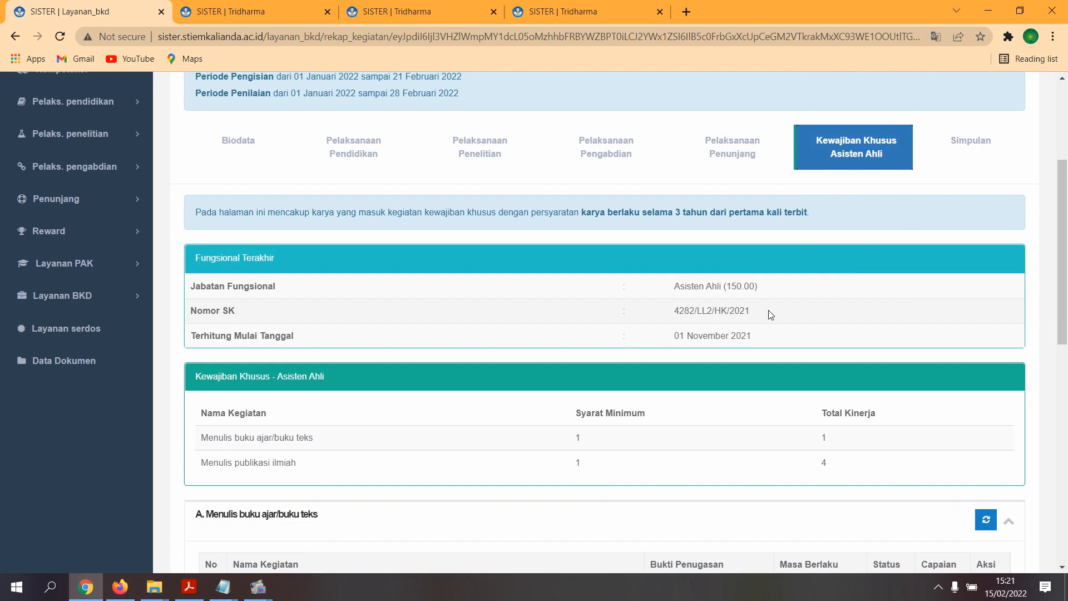
pyautogui.scroll(-6, 770, 315)
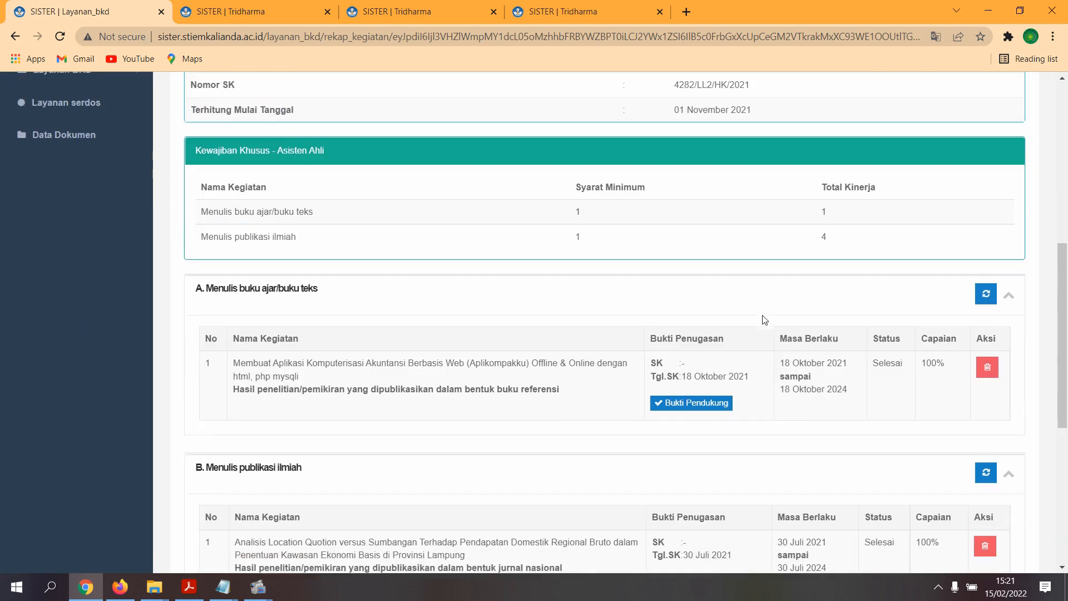
pyautogui.scroll(6, 763, 321)
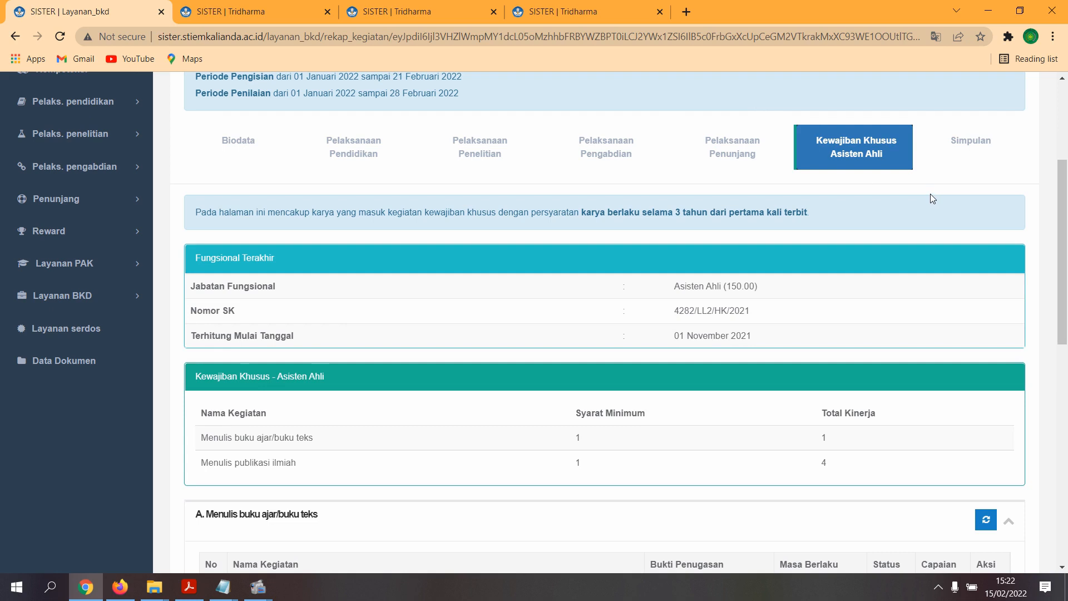
pyautogui.scroll(-3, 930, 195)
pyautogui.scroll(5, 926, 212)
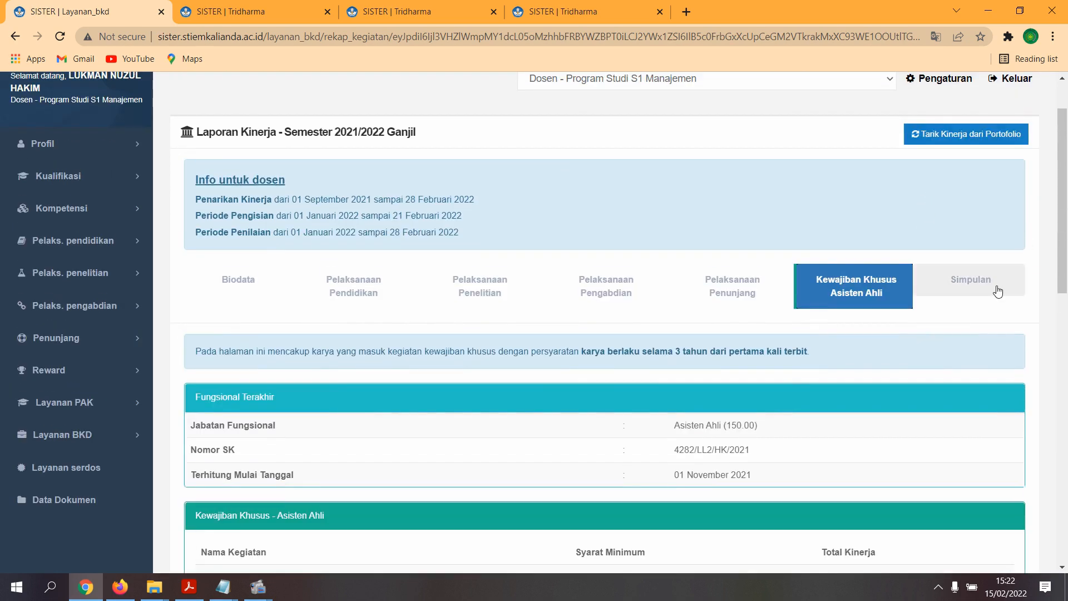
# - On the Simpulan summary, confirm the Kewajiban BKD conclusion states all requirements are met
pyautogui.click(993, 289)
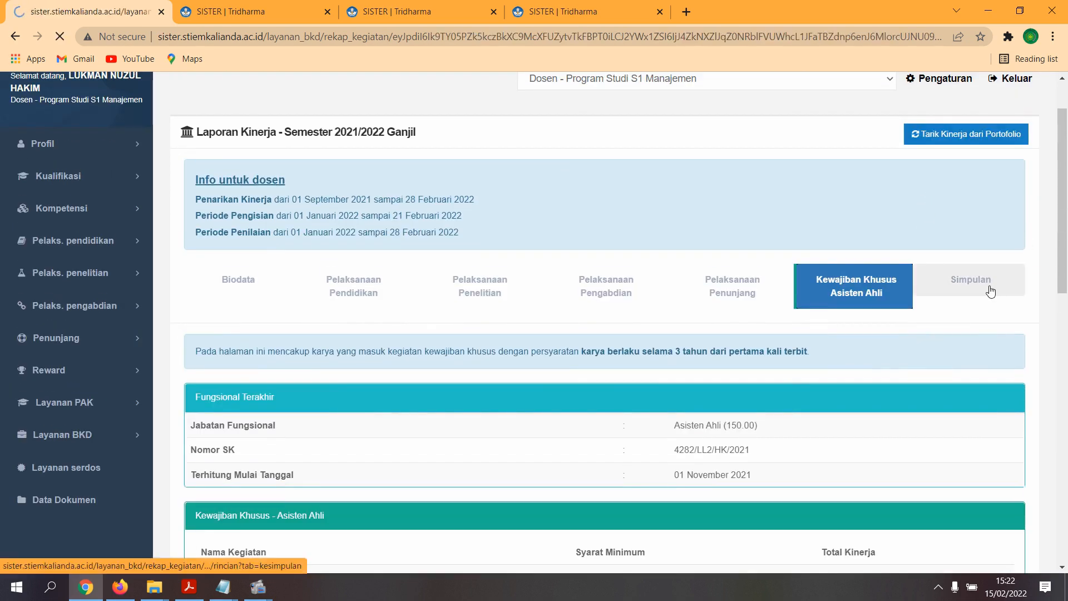
pyautogui.scroll(-4, 991, 290)
pyautogui.scroll(-1, 991, 291)
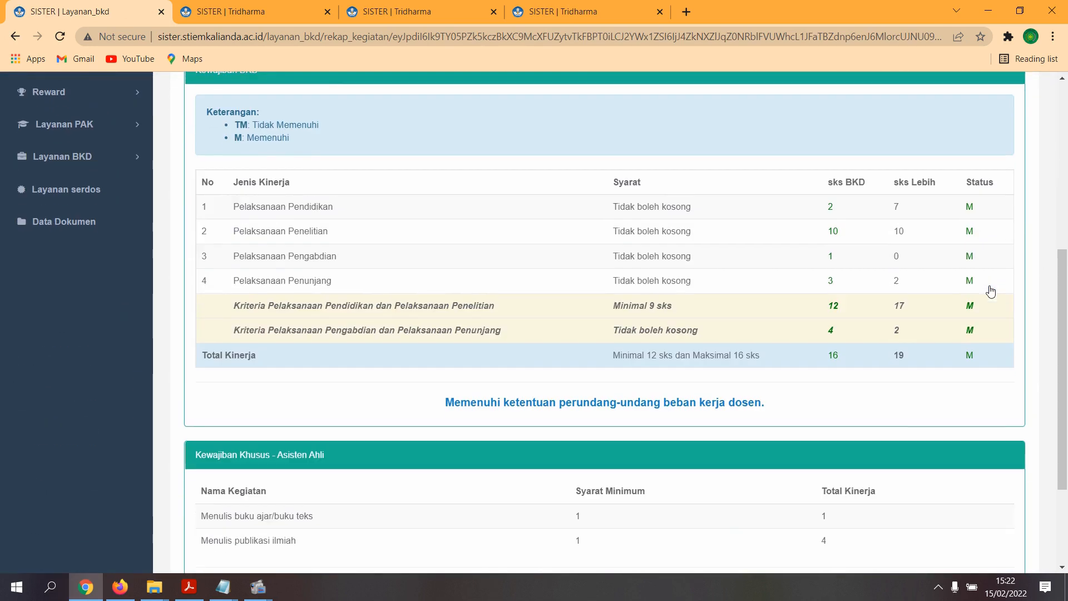
pyautogui.scroll(-2, 656, 295)
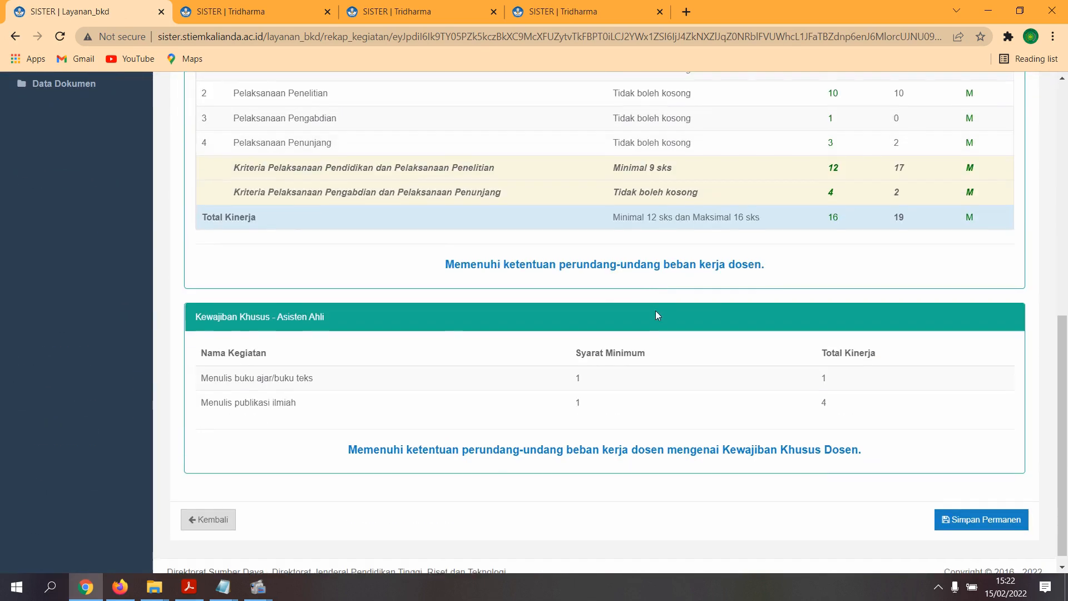
pyautogui.scroll(7, 655, 311)
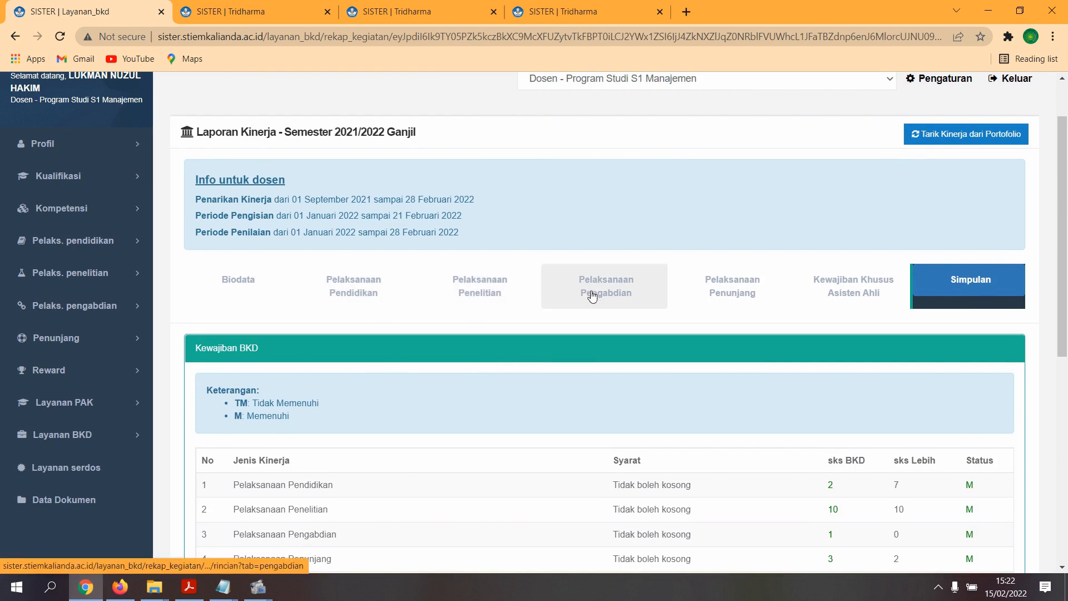
pyautogui.scroll(-4, 844, 288)
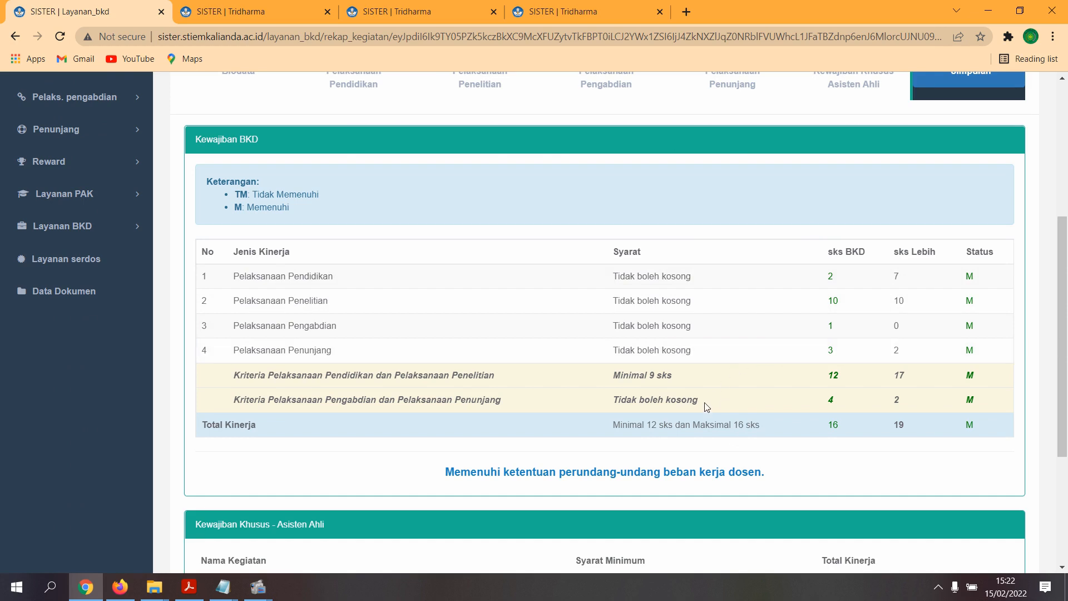
pyautogui.scroll(-4, 674, 416)
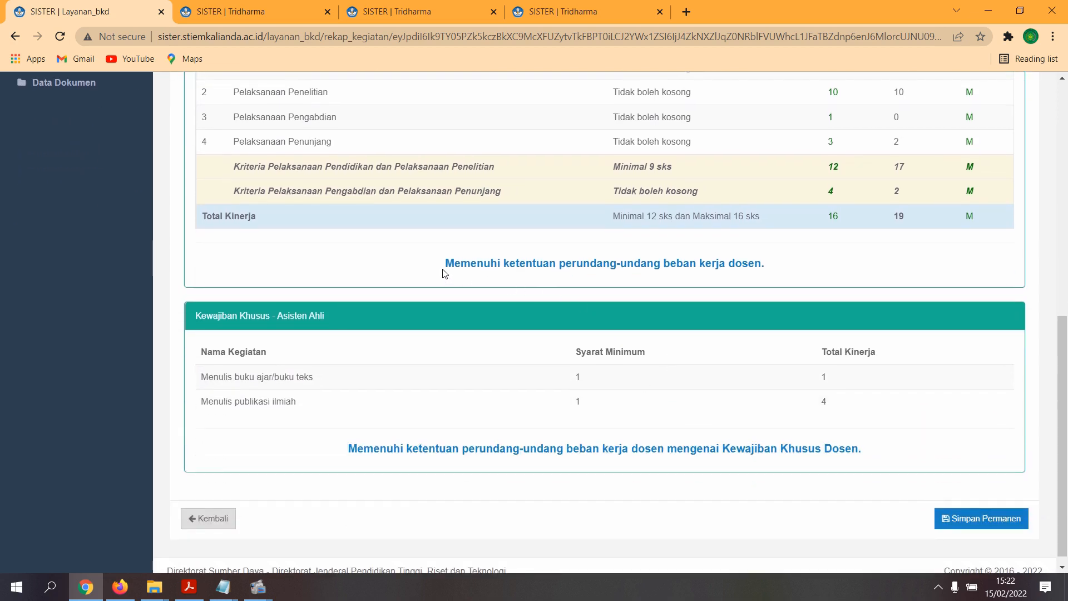
pyautogui.moveTo(446, 263); pyautogui.dragTo(779, 265)
pyautogui.scroll(4, 779, 262)
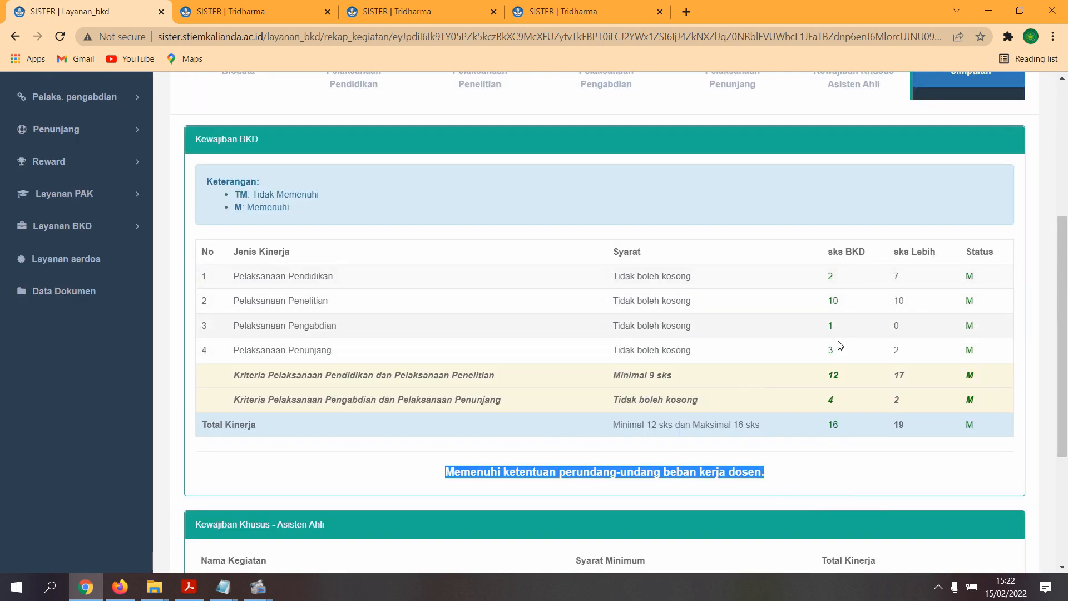
pyautogui.scroll(-1, 833, 372)
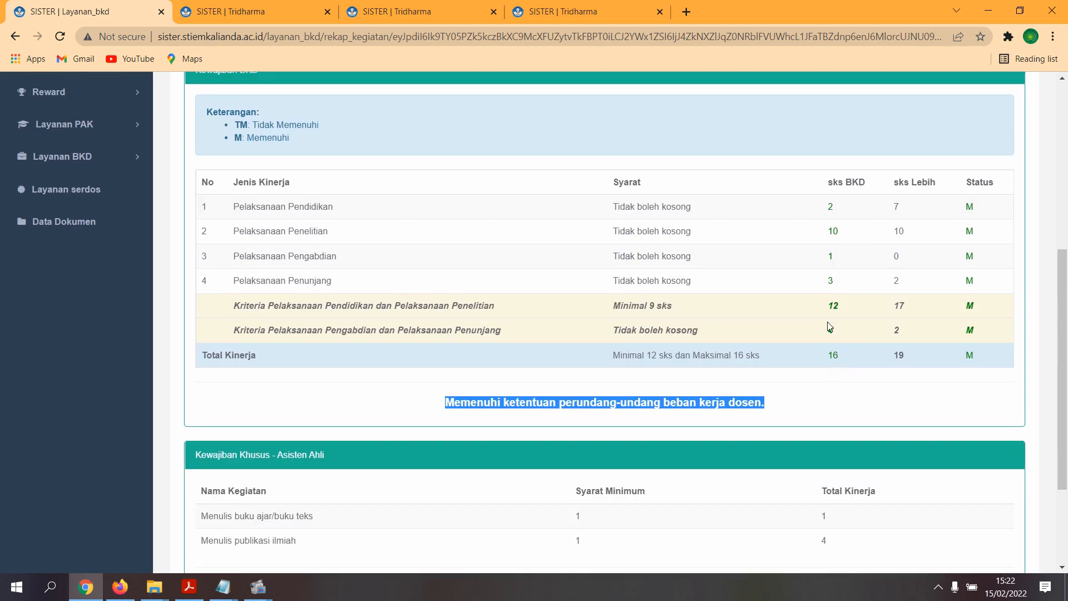
pyautogui.click(846, 362)
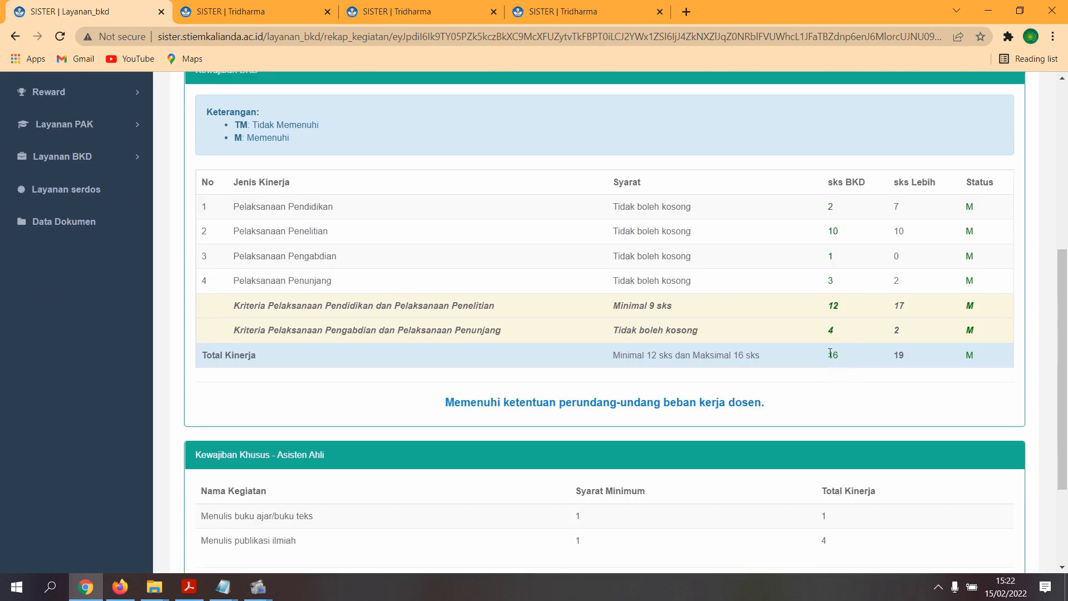
# - Confirm the Kewajiban Khusus conclusion shows the special obligations are fulfilled
pyautogui.scroll(-1, 843, 363)
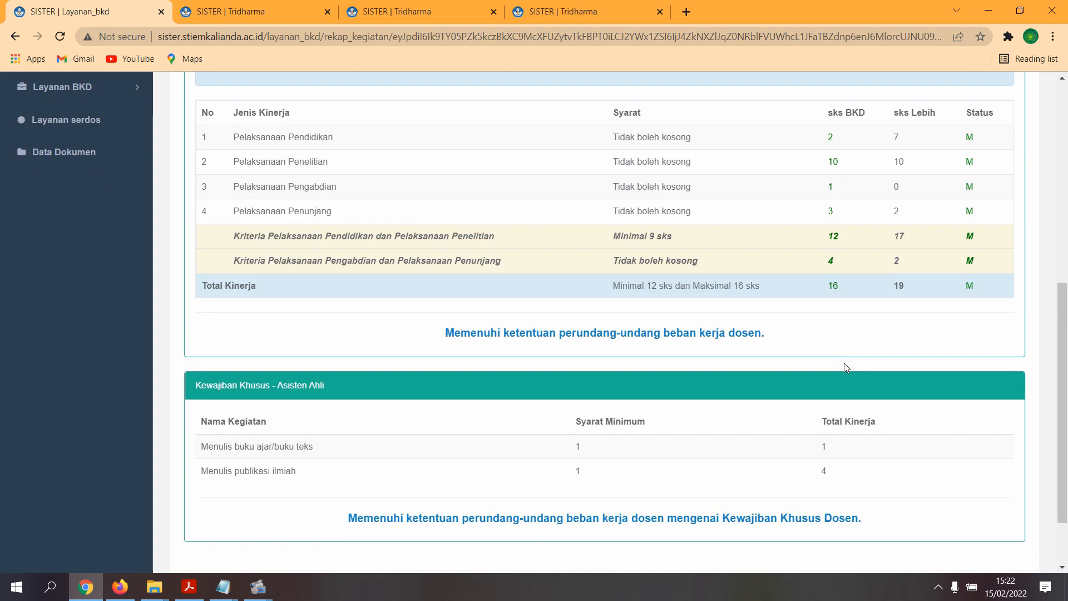
pyautogui.scroll(-1, 844, 362)
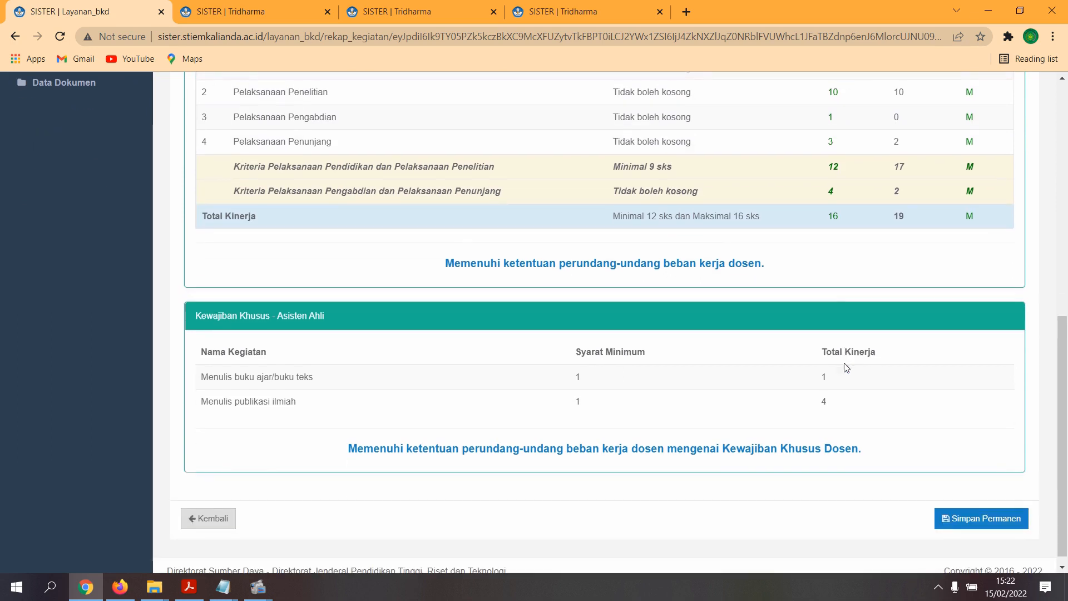
pyautogui.scroll(-1, 846, 367)
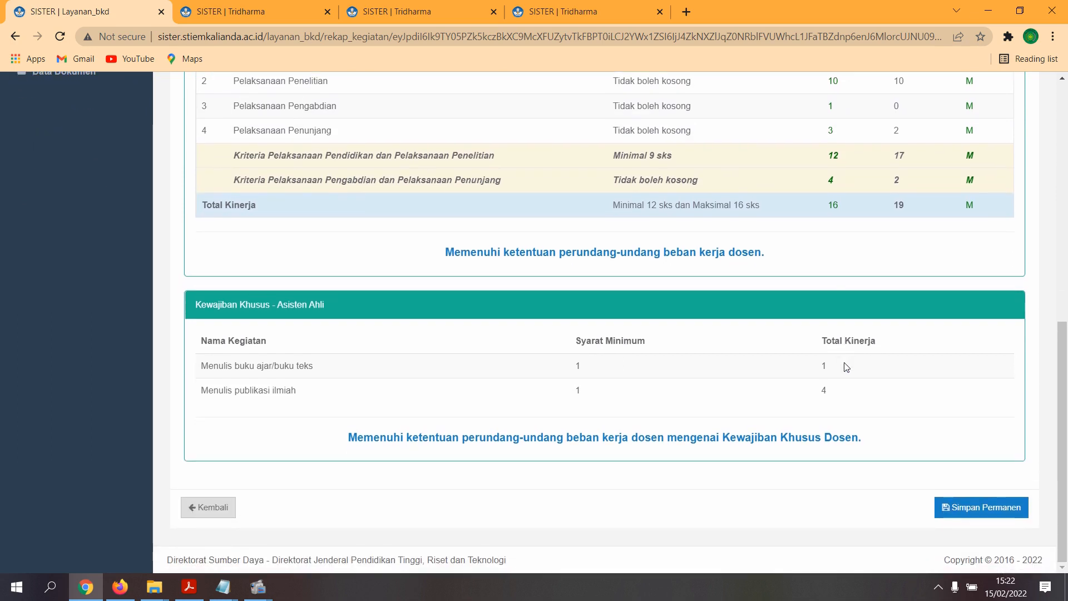
pyautogui.moveTo(340, 438); pyautogui.dragTo(897, 441)
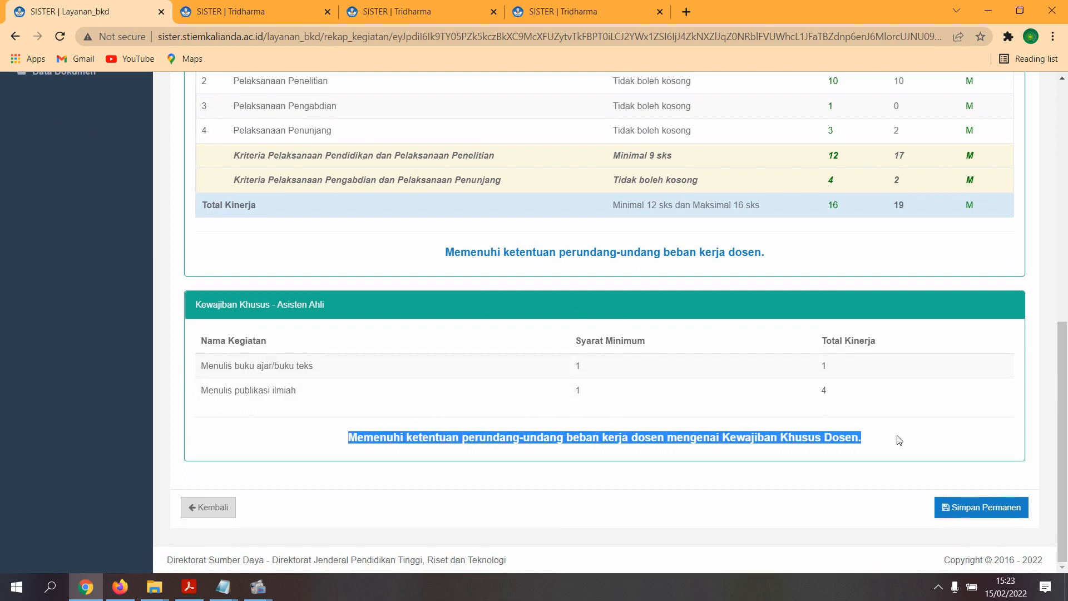
pyautogui.click(900, 439)
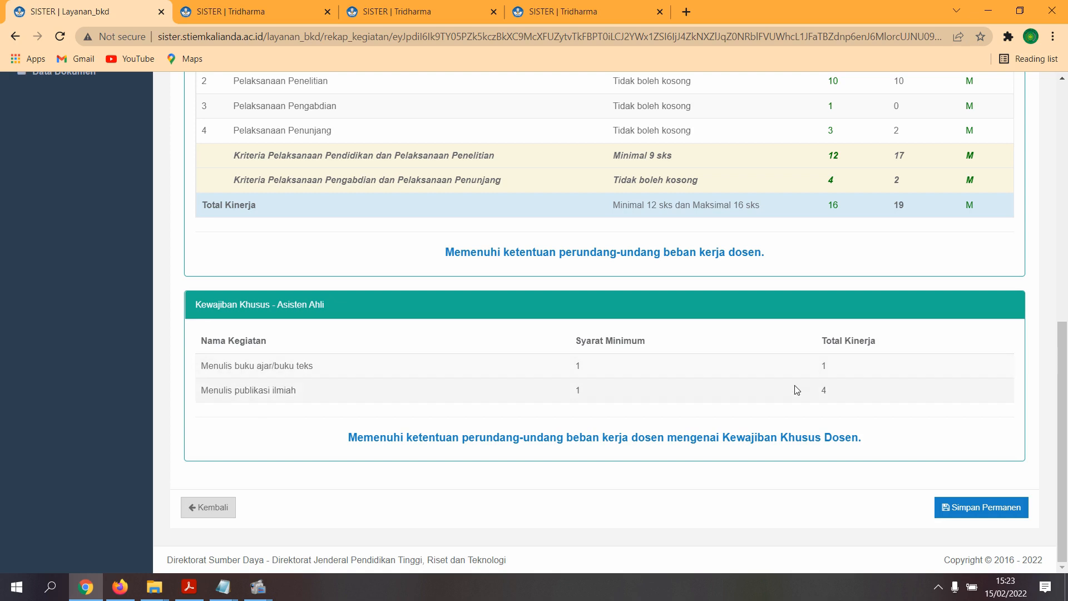
# - Request a Simpan Permanen of the 2021/2022 Ganjil performance report
pyautogui.scroll(1, 948, 403)
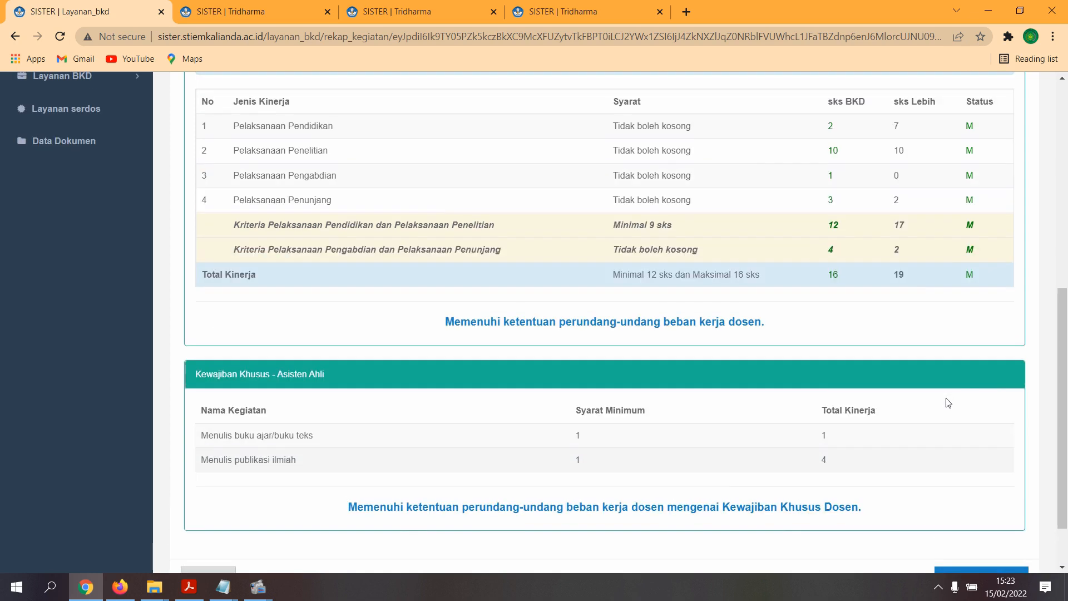
pyautogui.scroll(-1, 901, 336)
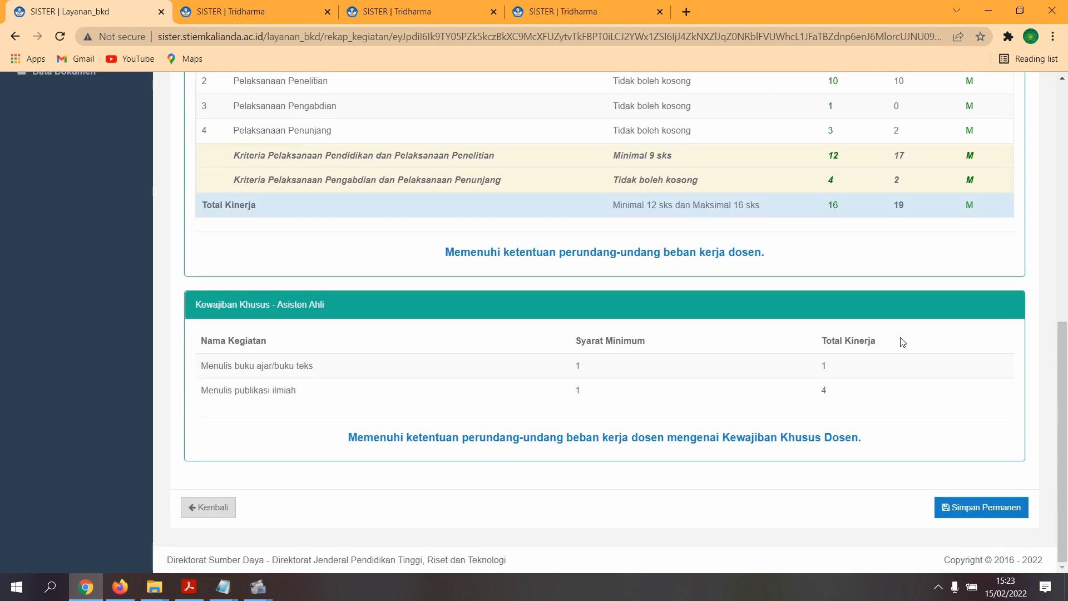
pyautogui.scroll(2, 949, 226)
pyautogui.scroll(1, 810, 244)
pyautogui.scroll(-2, 810, 249)
pyautogui.scroll(-2, 811, 250)
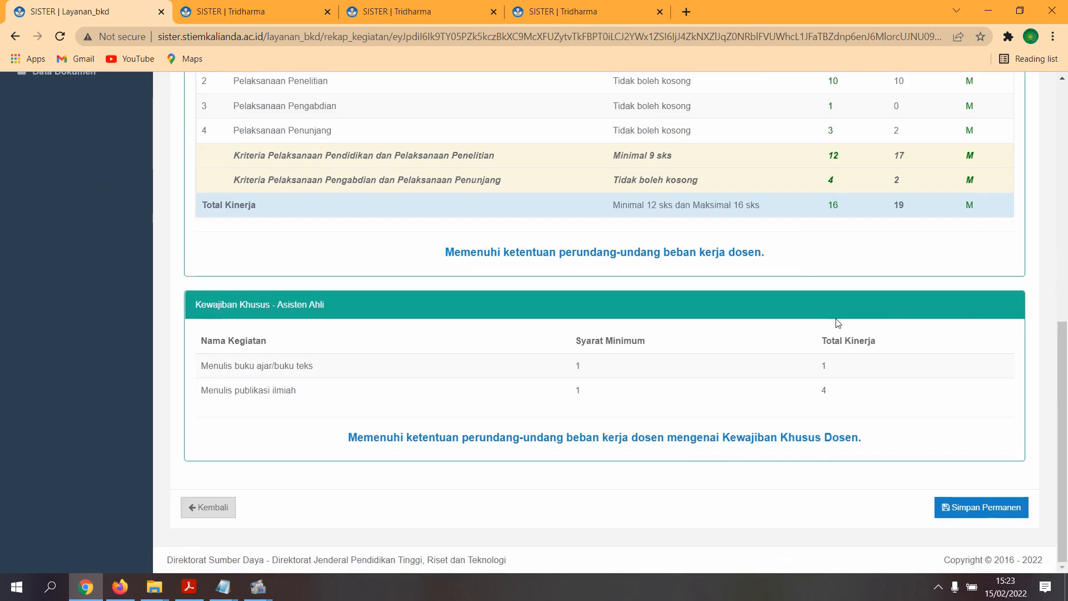
pyautogui.click(995, 508)
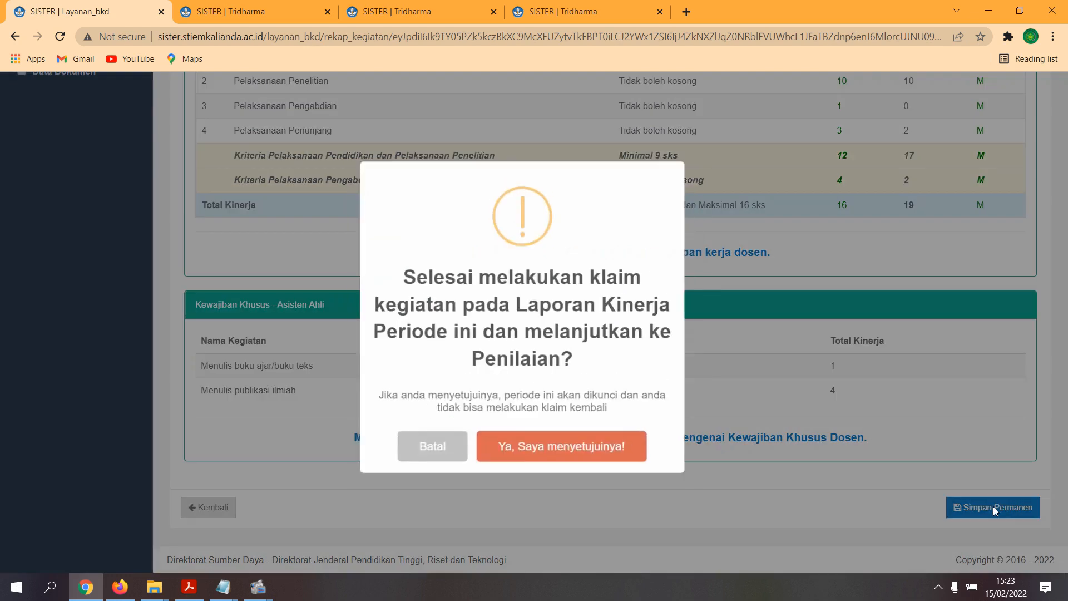
# - Agree to lock the 2021/2022 Ganjil period for assessment and acknowledge the success message
pyautogui.click(564, 448)
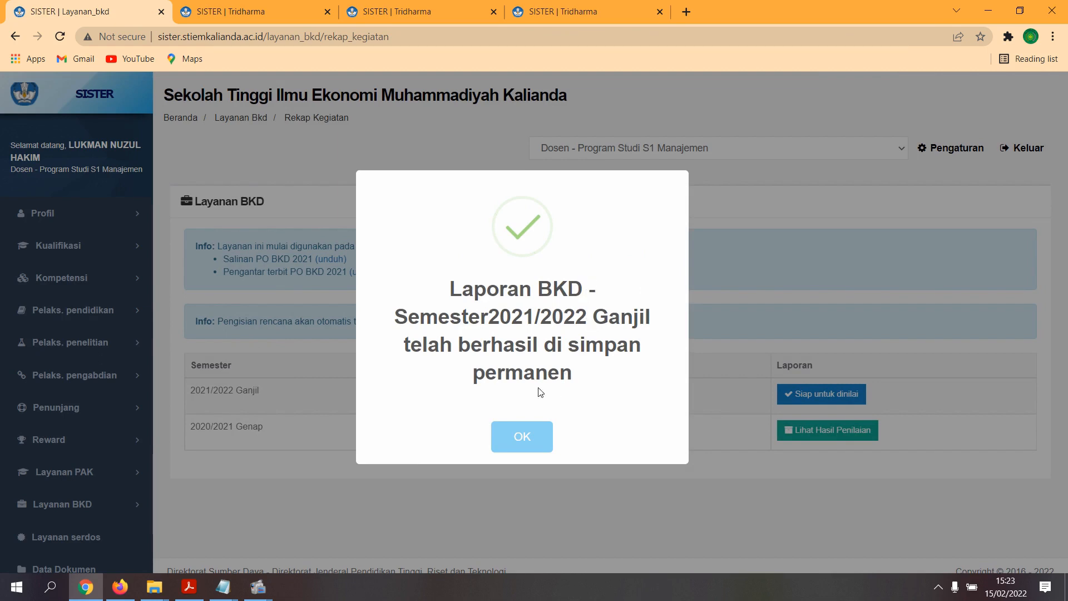
pyautogui.click(523, 434)
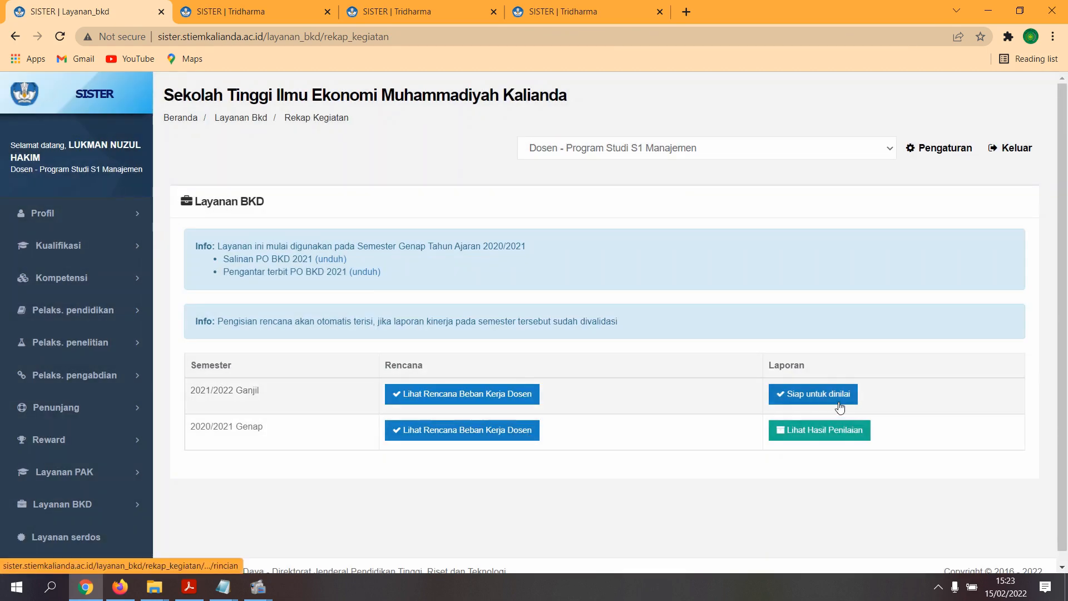